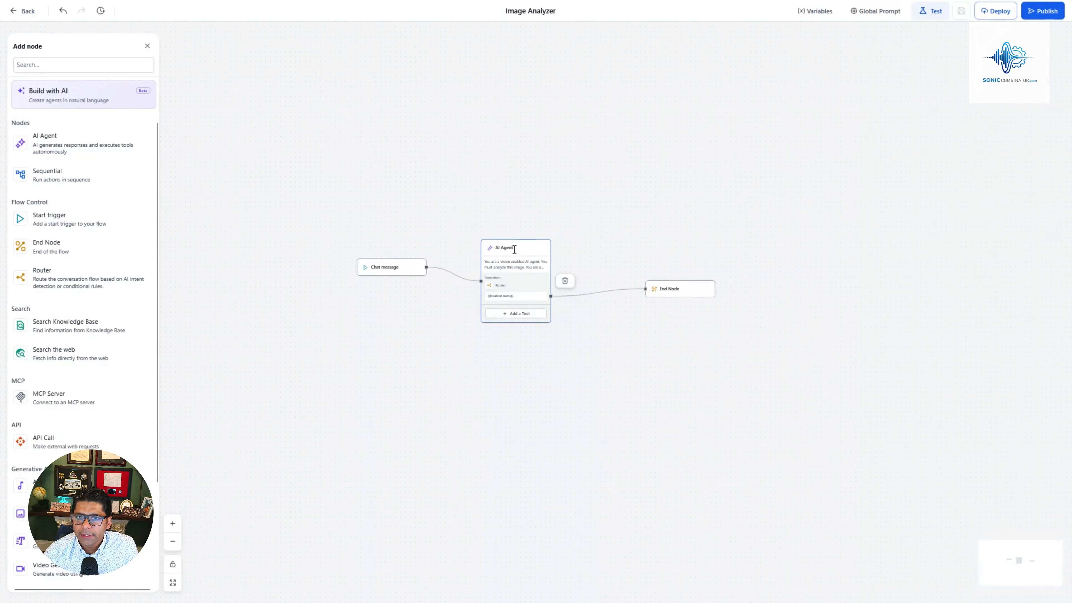
Review the AI Agent node's model options, saving the node and publishing the Image Analyzer flow
{"action": "left_click", "coordinate": [515, 249]}
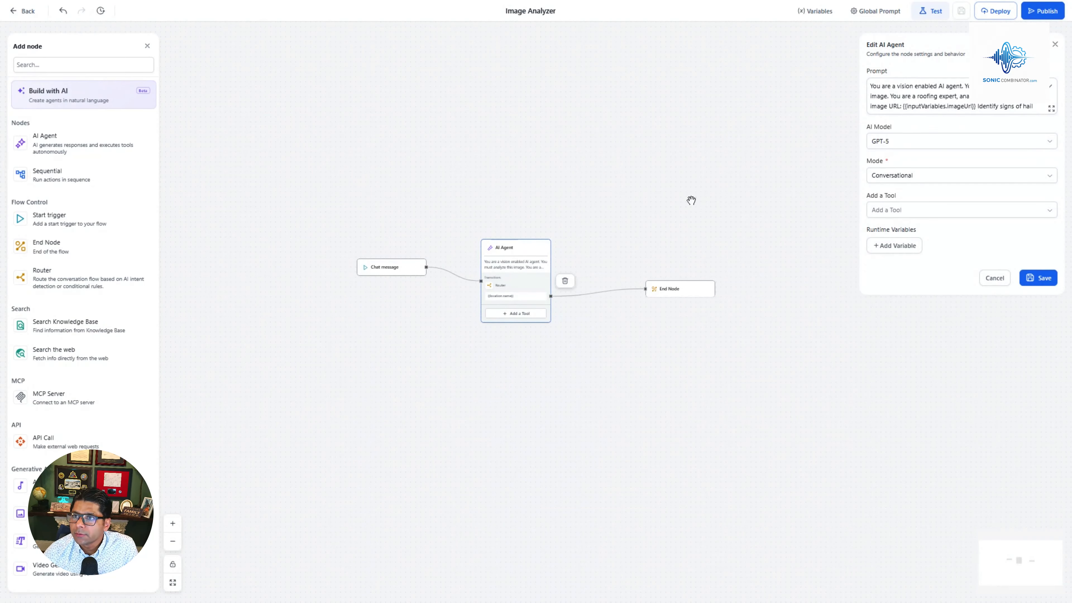
{"action": "left_click", "coordinate": [930, 143]}
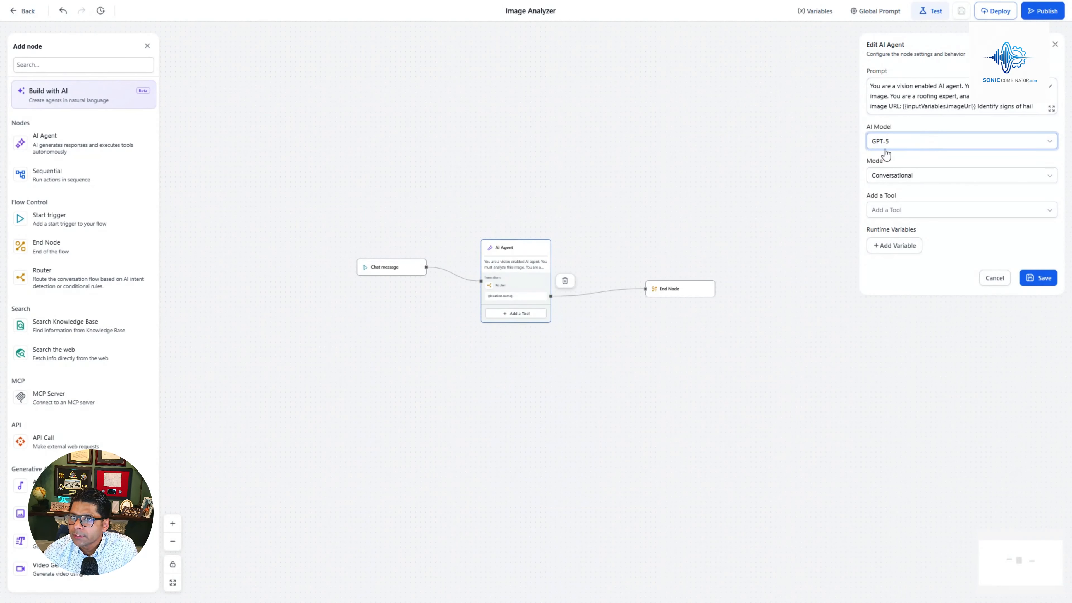
{"action": "left_click", "coordinate": [1019, 145]}
{"action": "scroll", "coordinate": [940, 222], "scroll_direction": "down", "scroll_amount": 2}
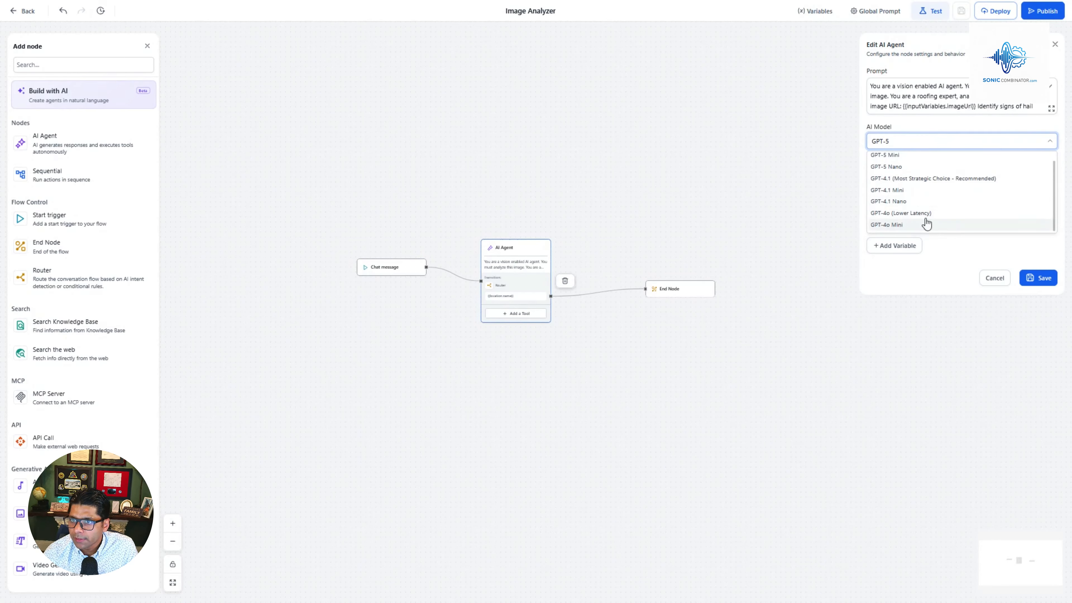
{"action": "left_click", "coordinate": [945, 284]}
{"action": "left_click", "coordinate": [1048, 279]}
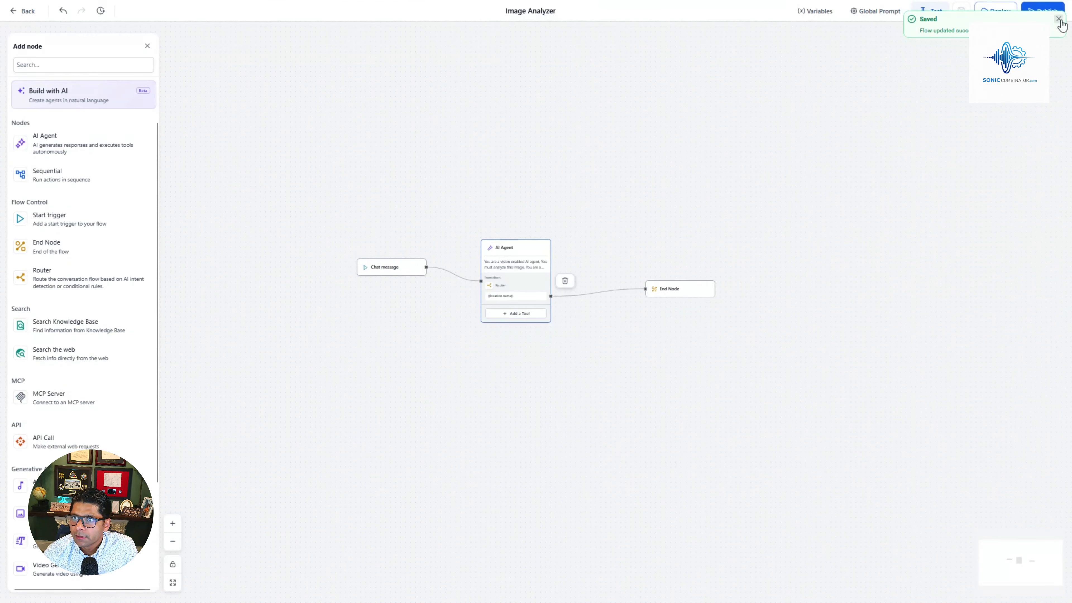
{"action": "left_click", "coordinate": [1059, 18]}
{"action": "left_click", "coordinate": [1045, 11]}
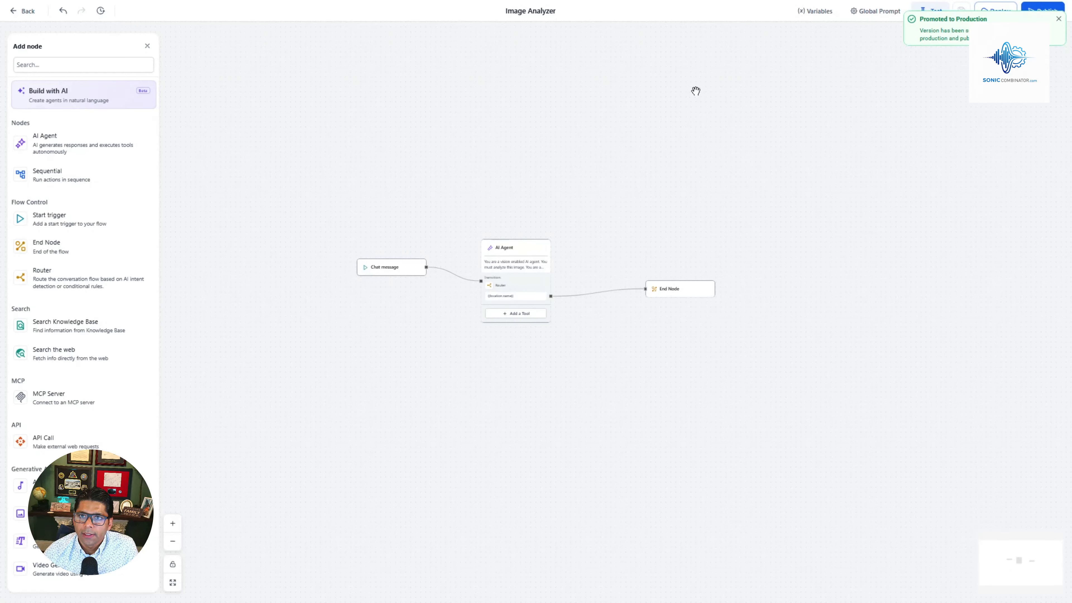
Start a new live chat on the Sonic Combinator website and send the roof photo with the message "analyze this image"
{"action": "left_click", "coordinate": [843, 13]}
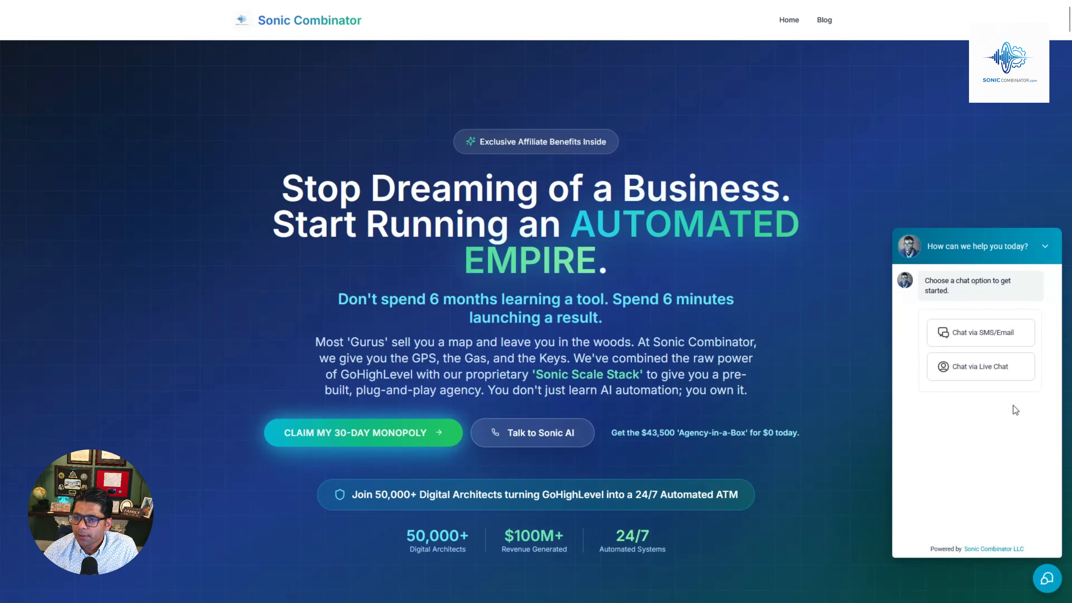
{"action": "left_click", "coordinate": [989, 374]}
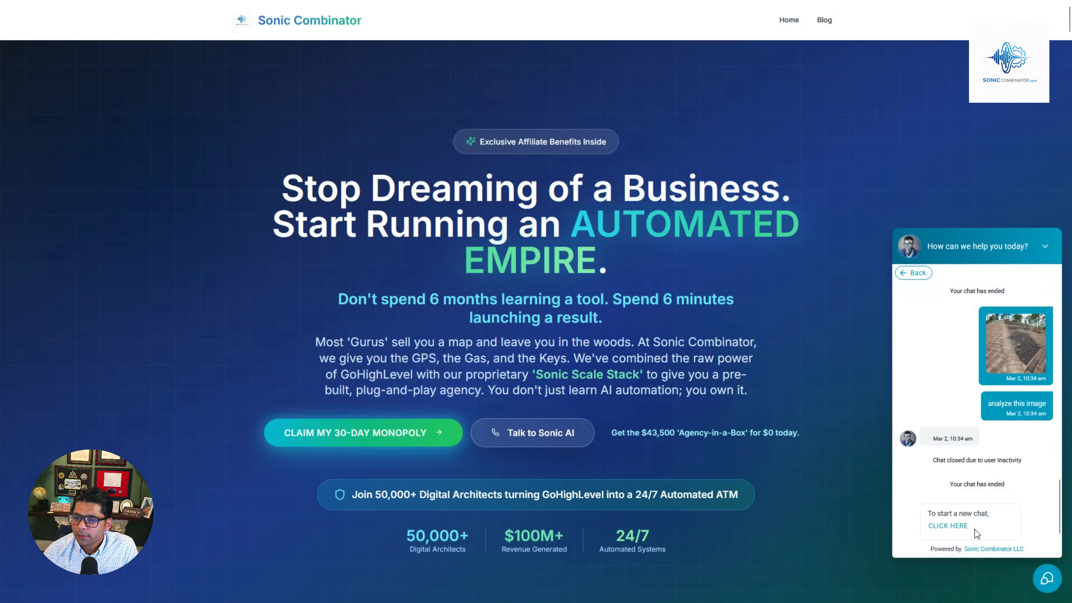
{"action": "double_click", "coordinate": [955, 529]}
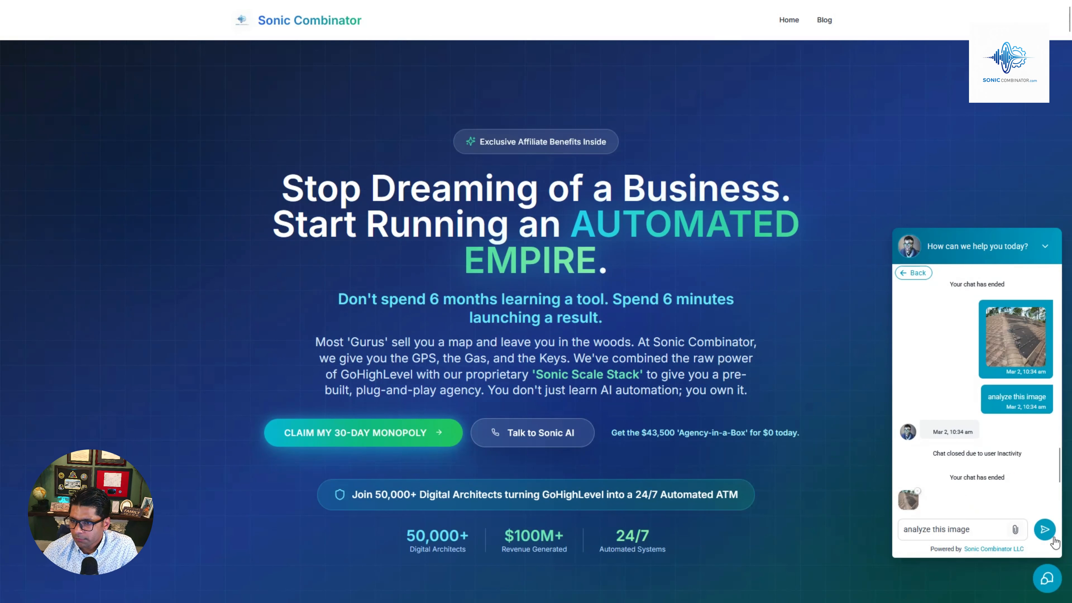
{"action": "left_click", "coordinate": [1045, 529]}
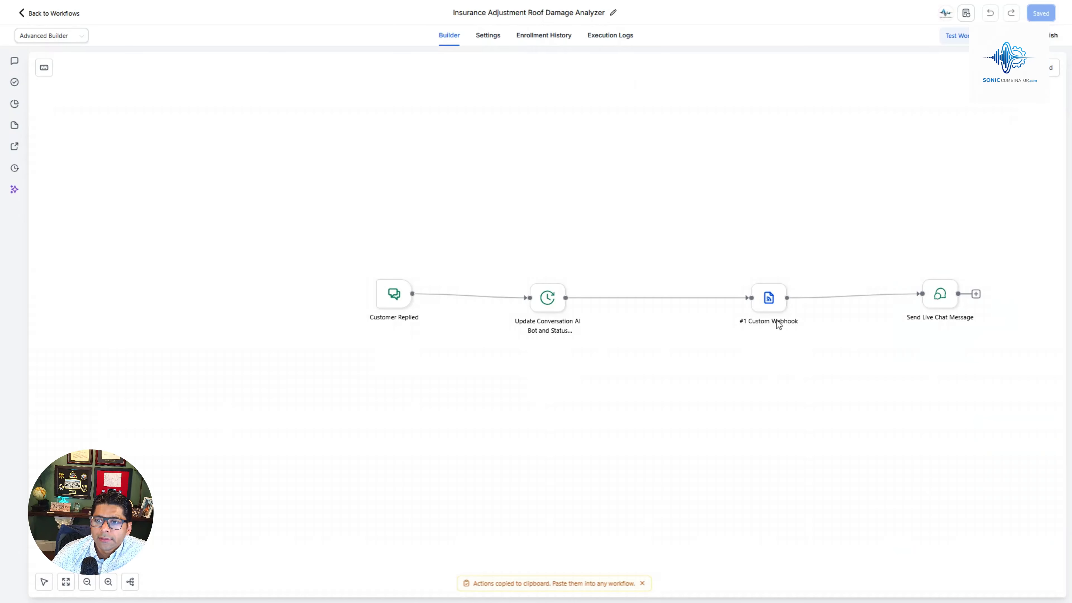
Open the Custom Webhook action in the Insurance Adjustment Roof Damage Analyzer workflow and start a new test of it
{"action": "left_click", "coordinate": [769, 298]}
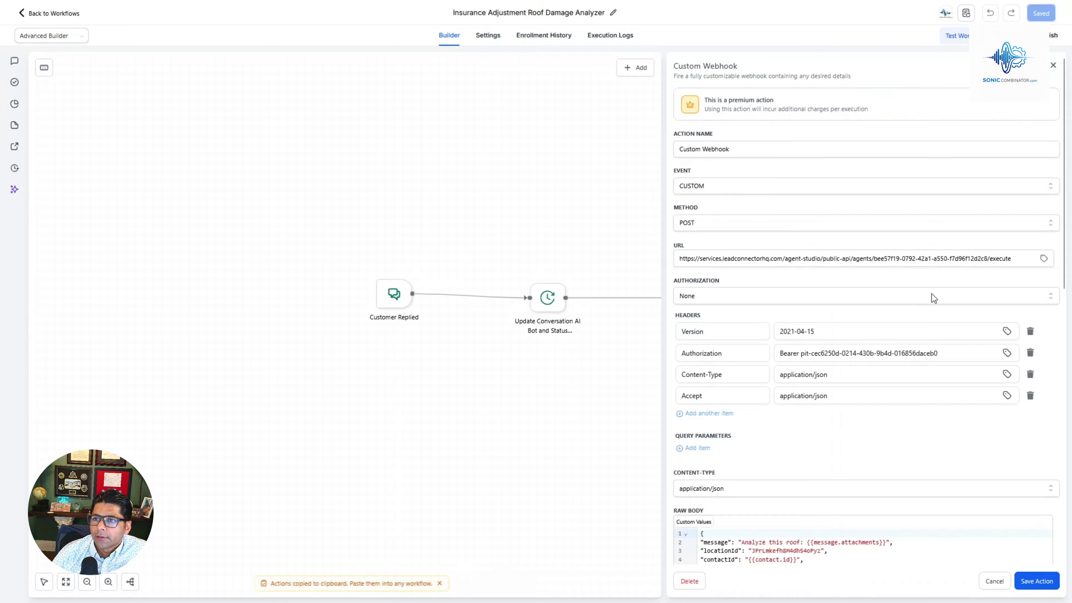
{"action": "scroll", "coordinate": [931, 330], "scroll_direction": "down", "scroll_amount": 7}
{"action": "scroll", "coordinate": [931, 332], "scroll_direction": "down", "scroll_amount": 5}
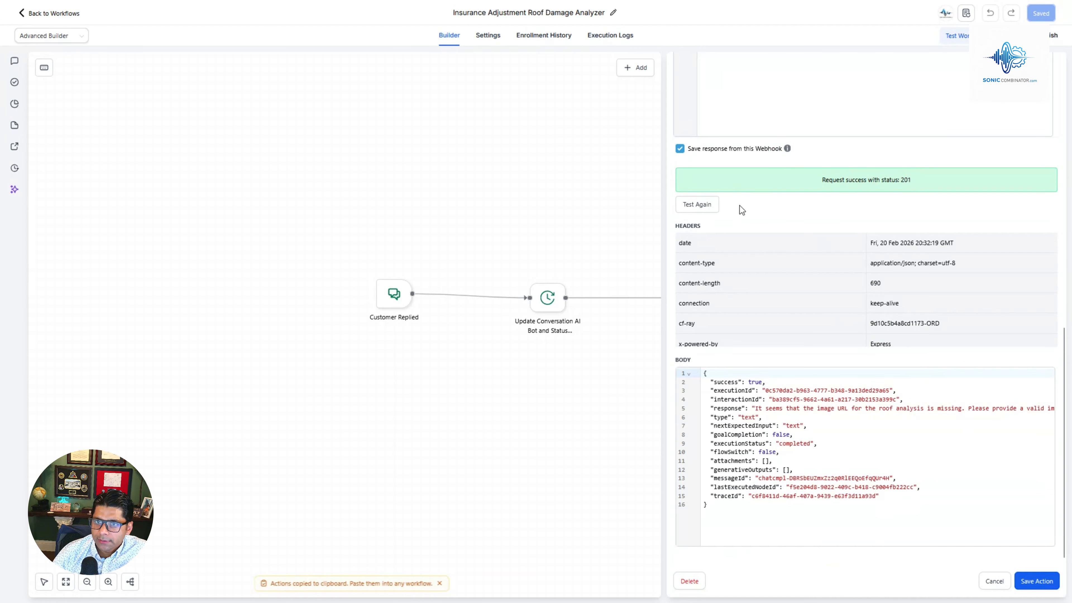
{"action": "left_click", "coordinate": [699, 206]}
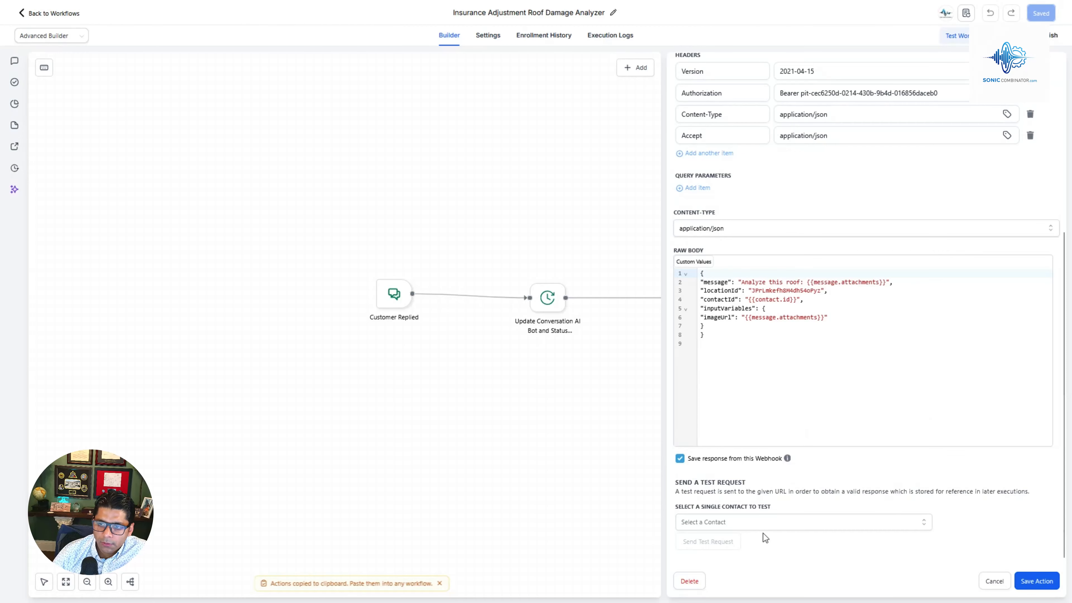
Select a single contact for the webhook test and send the test request
{"action": "left_click", "coordinate": [925, 523]}
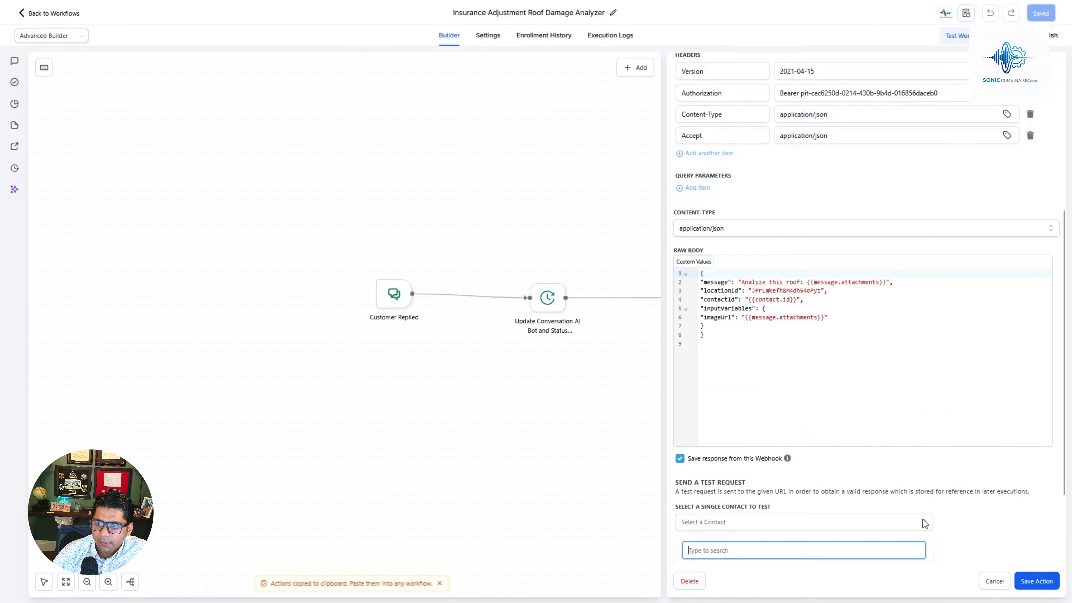
{"action": "scroll", "coordinate": [839, 502], "scroll_direction": "down", "scroll_amount": 3}
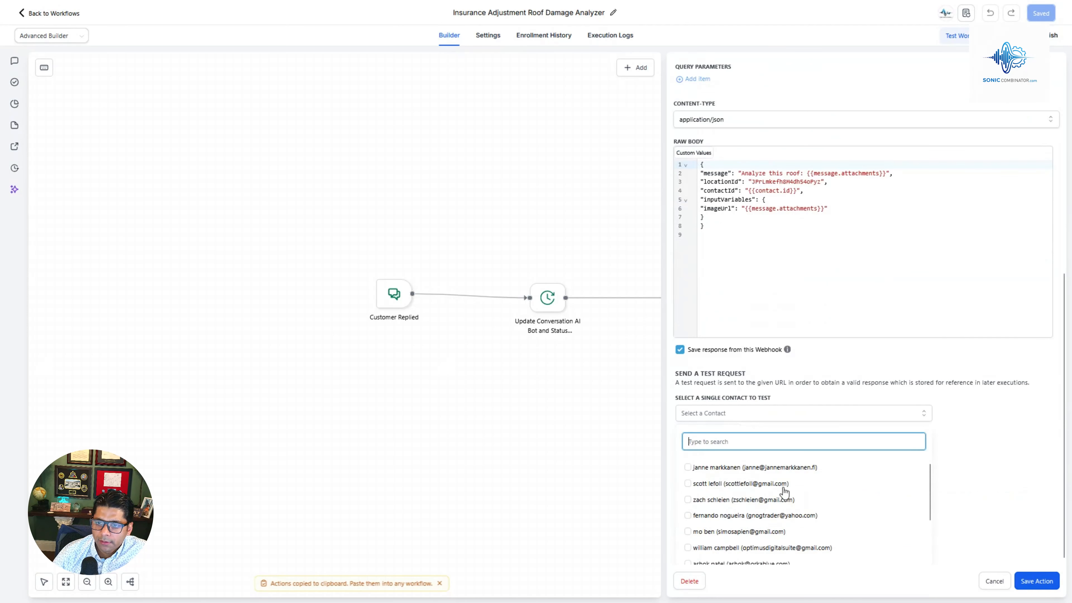
{"action": "scroll", "coordinate": [724, 505], "scroll_direction": "down", "scroll_amount": 3}
{"action": "scroll", "coordinate": [723, 507], "scroll_direction": "up", "scroll_amount": 2}
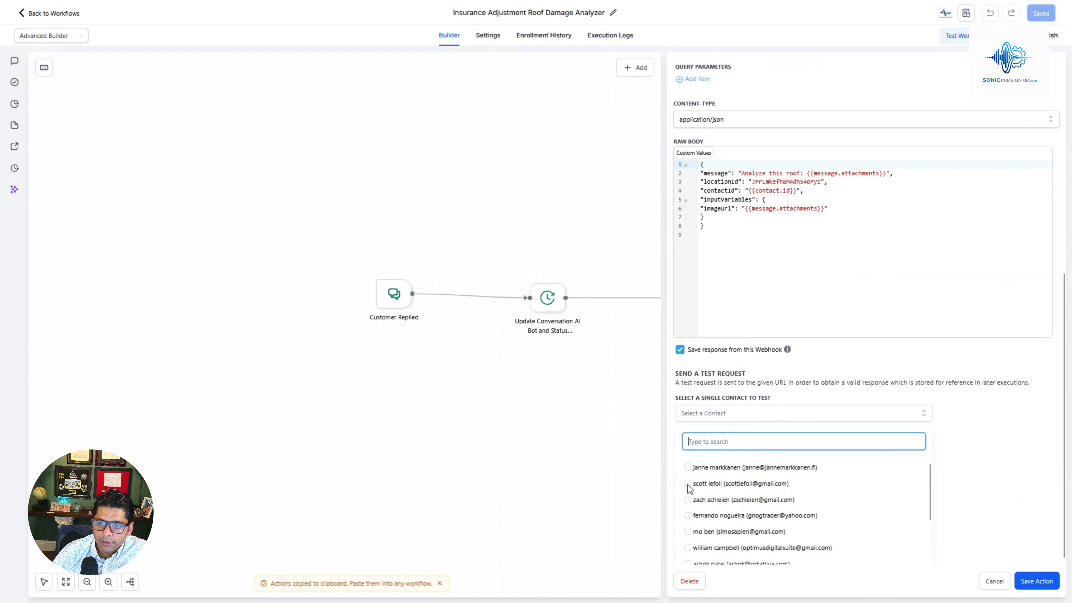
{"action": "left_click", "coordinate": [688, 486]}
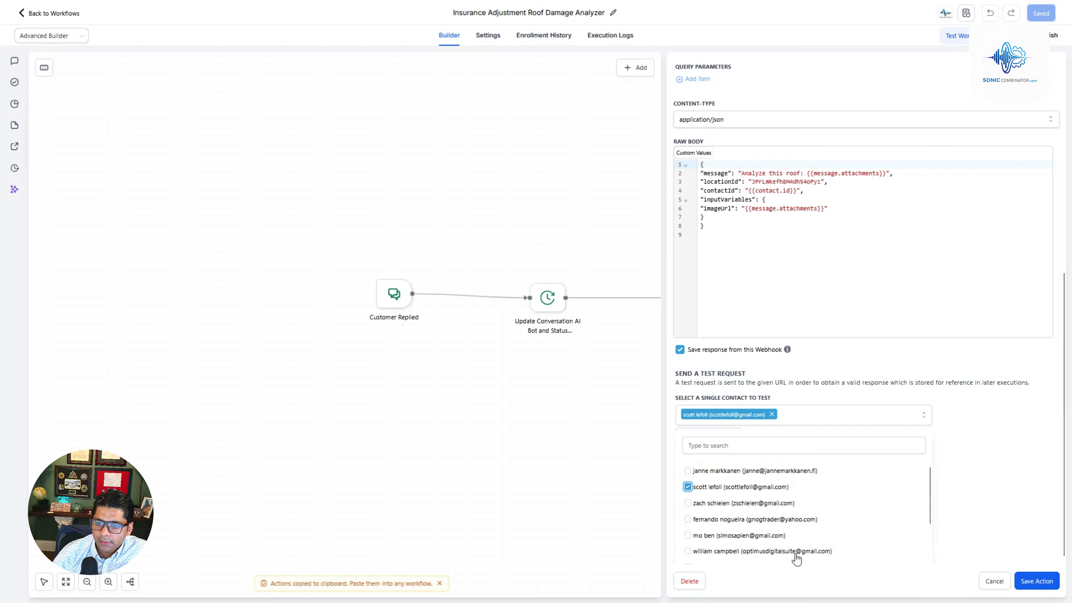
{"action": "left_click", "coordinate": [1044, 474]}
{"action": "left_click", "coordinate": [719, 545]}
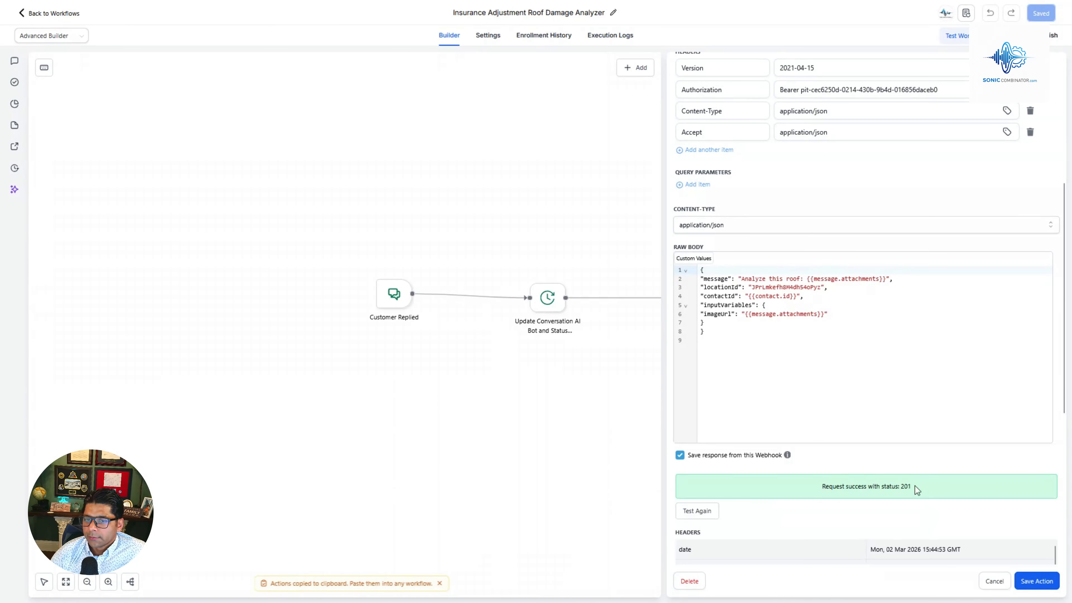
Examine the webhook test's returned headers and body, reading the full text of the response field
{"action": "scroll", "coordinate": [915, 488], "scroll_direction": "down", "scroll_amount": 5}
{"action": "scroll", "coordinate": [816, 422], "scroll_direction": "down", "scroll_amount": 5}
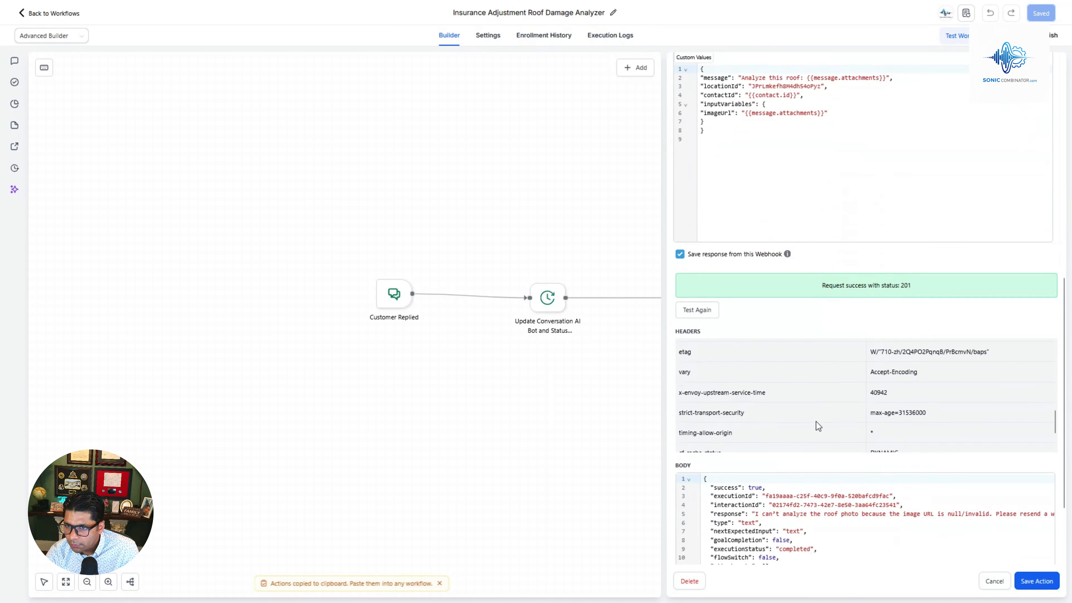
{"action": "scroll", "coordinate": [819, 447], "scroll_direction": "down", "scroll_amount": 2}
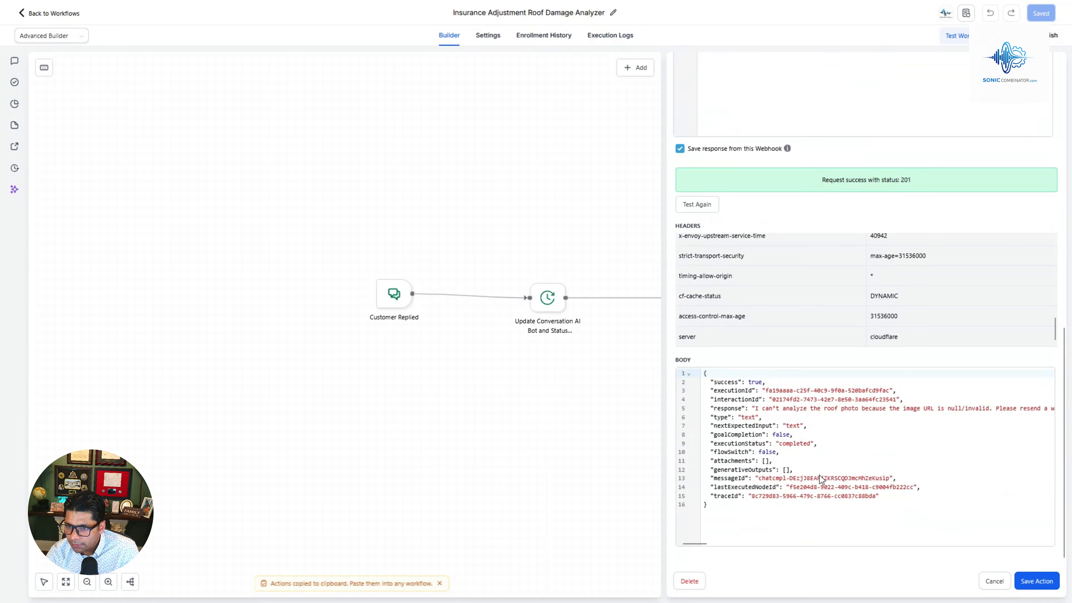
{"action": "left_click_drag", "start_coordinate": [786, 408], "coordinate": [975, 409]}
{"action": "left_click", "coordinate": [976, 409]}
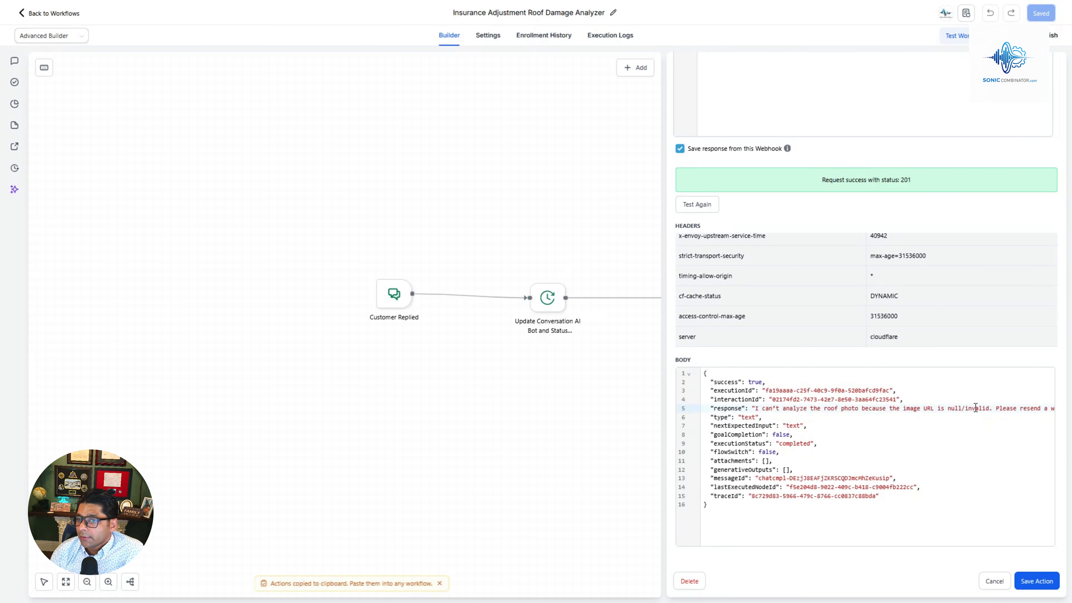
{"action": "scroll", "coordinate": [979, 418], "scroll_direction": "right", "scroll_amount": 5}
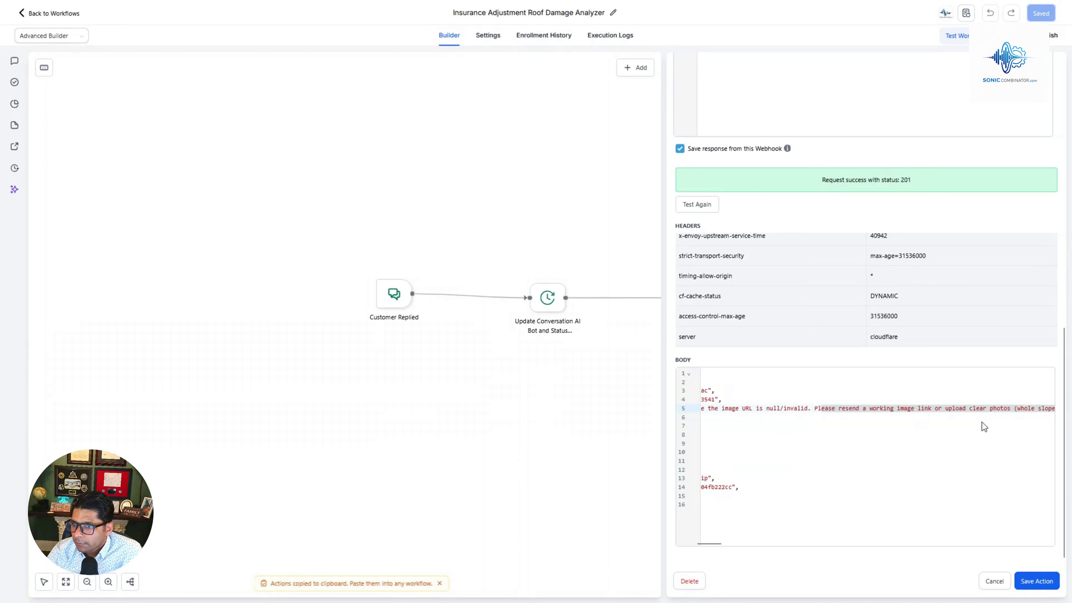
{"action": "left_click", "coordinate": [980, 409]}
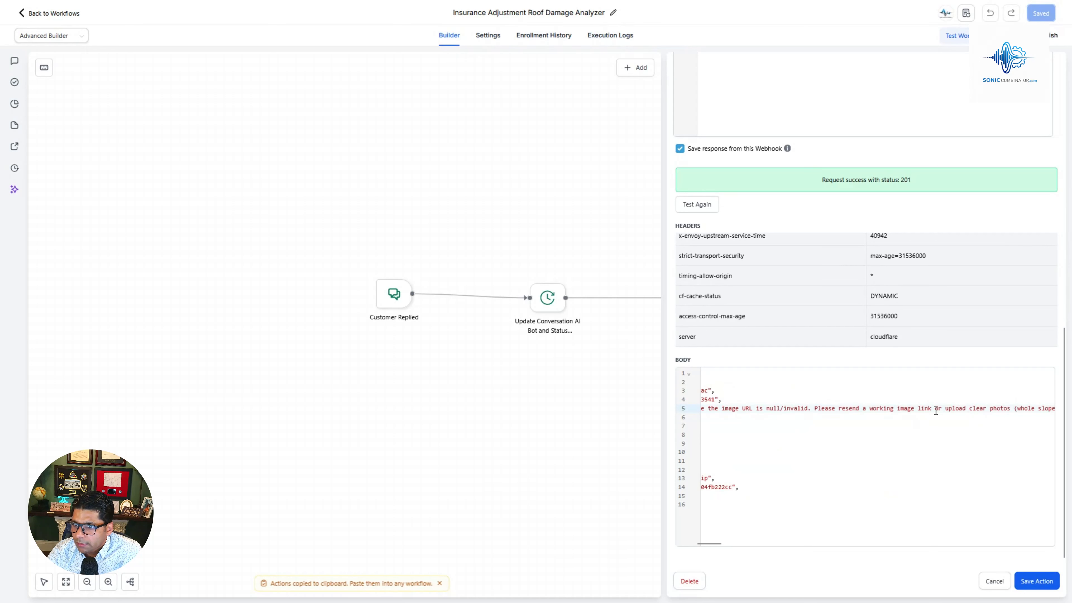
{"action": "left_click_drag", "start_coordinate": [956, 409], "coordinate": [693, 401]}
Copy the JSON from the Custom Webhook's raw body
{"action": "scroll", "coordinate": [904, 346], "scroll_direction": "up", "scroll_amount": 15}
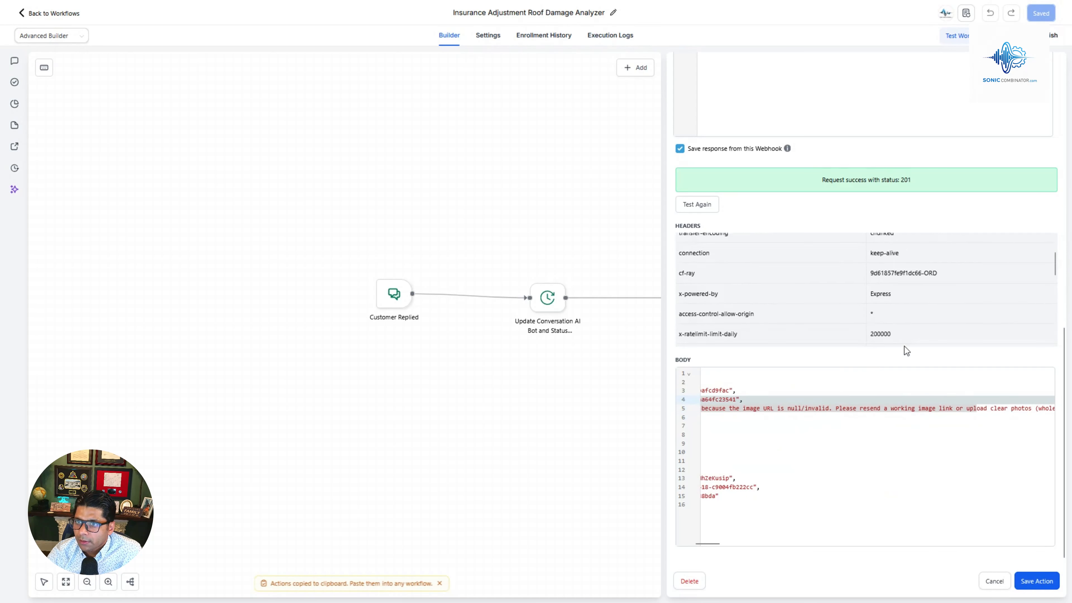
{"action": "scroll", "coordinate": [899, 442], "scroll_direction": "down", "scroll_amount": 4}
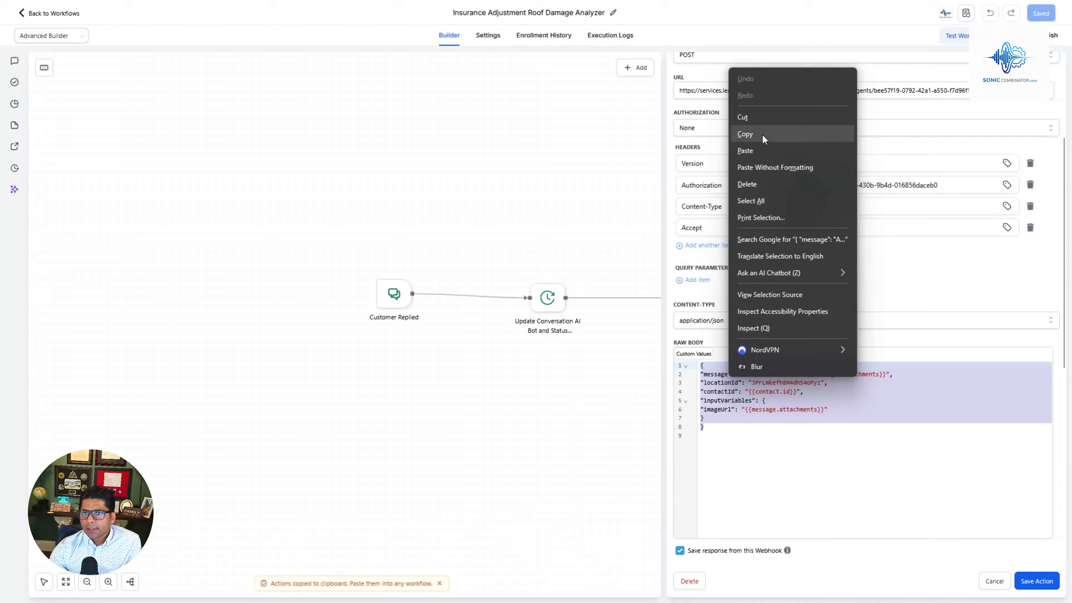
{"action": "left_click", "coordinate": [761, 134]}
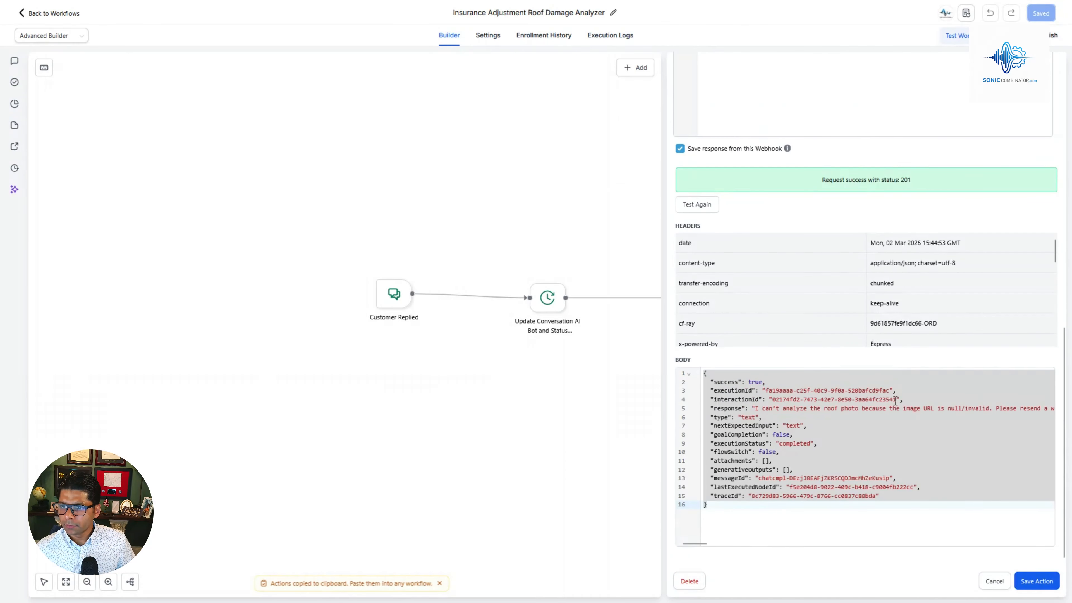
Replace the Custom Webhook's raw body JSON with the clipboard content and save the workflow
{"action": "scroll", "coordinate": [890, 401], "scroll_direction": "up", "scroll_amount": 7}
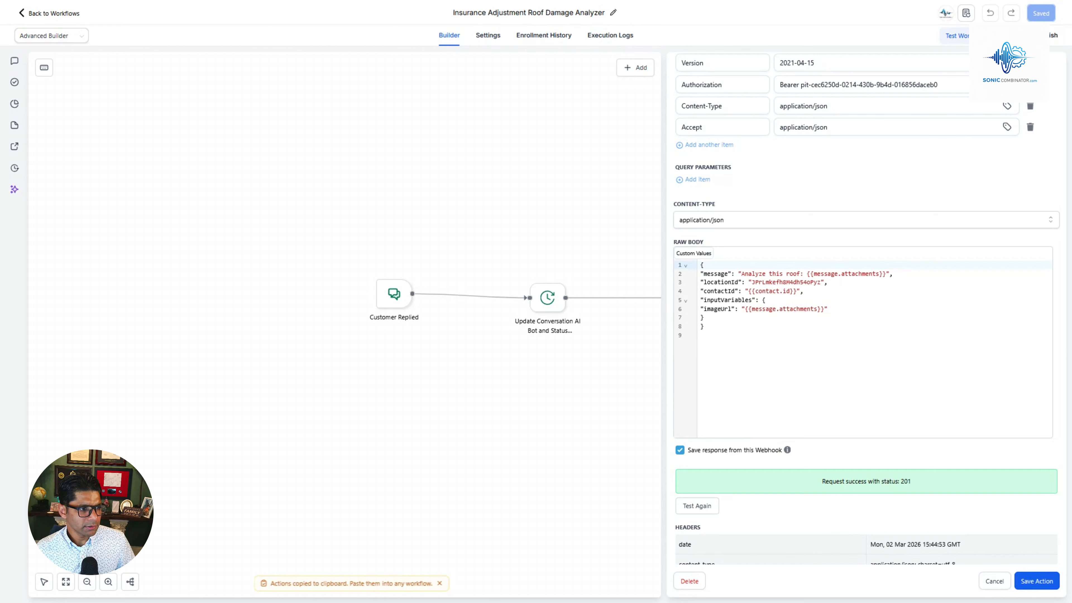
{"action": "scroll", "coordinate": [692, 287], "scroll_direction": "up", "scroll_amount": 6}
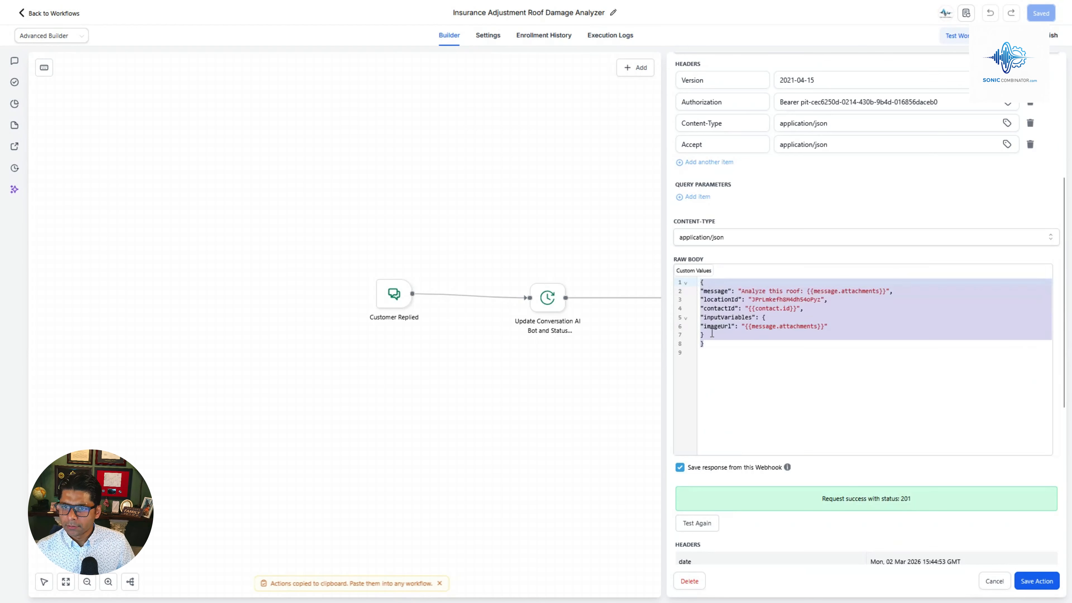
{"action": "scroll", "coordinate": [738, 402], "scroll_direction": "up", "scroll_amount": 3}
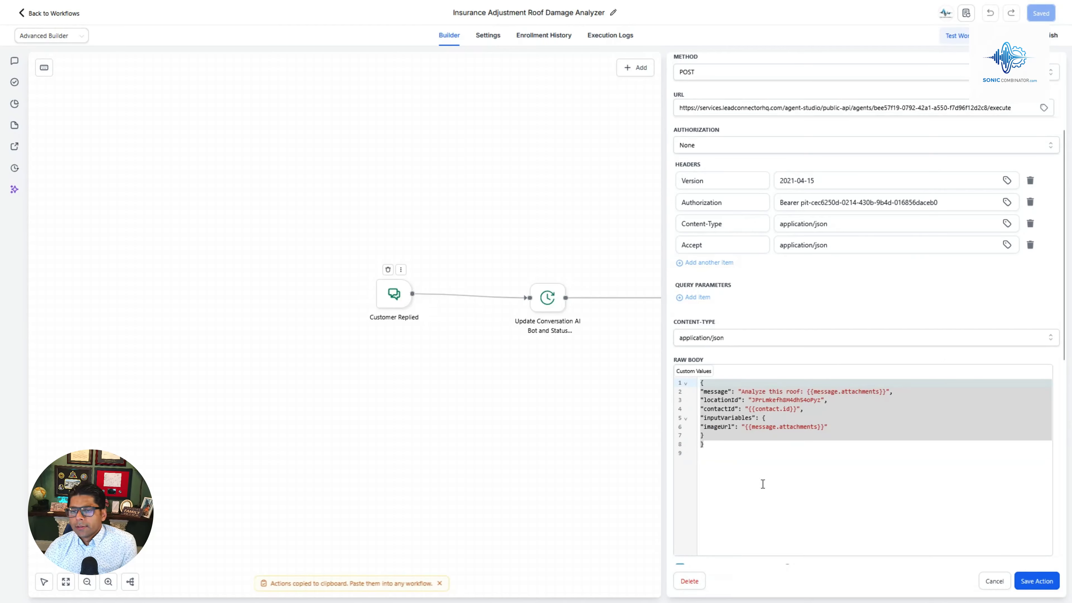
{"action": "left_click_drag", "start_coordinate": [708, 446], "coordinate": [702, 382]}
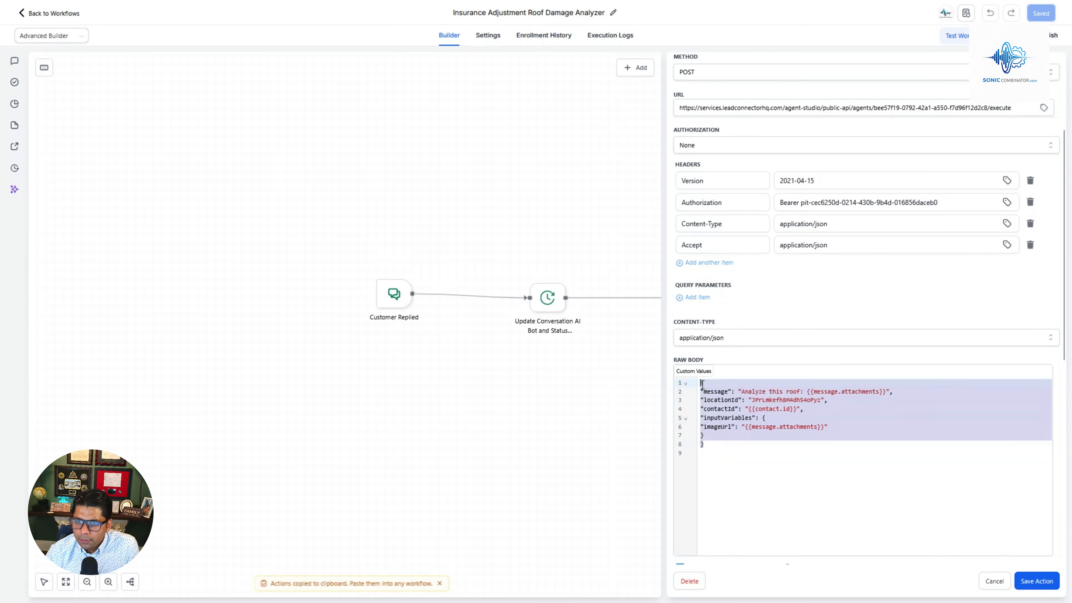
{"action": "key", "text": "ctrl+v"}
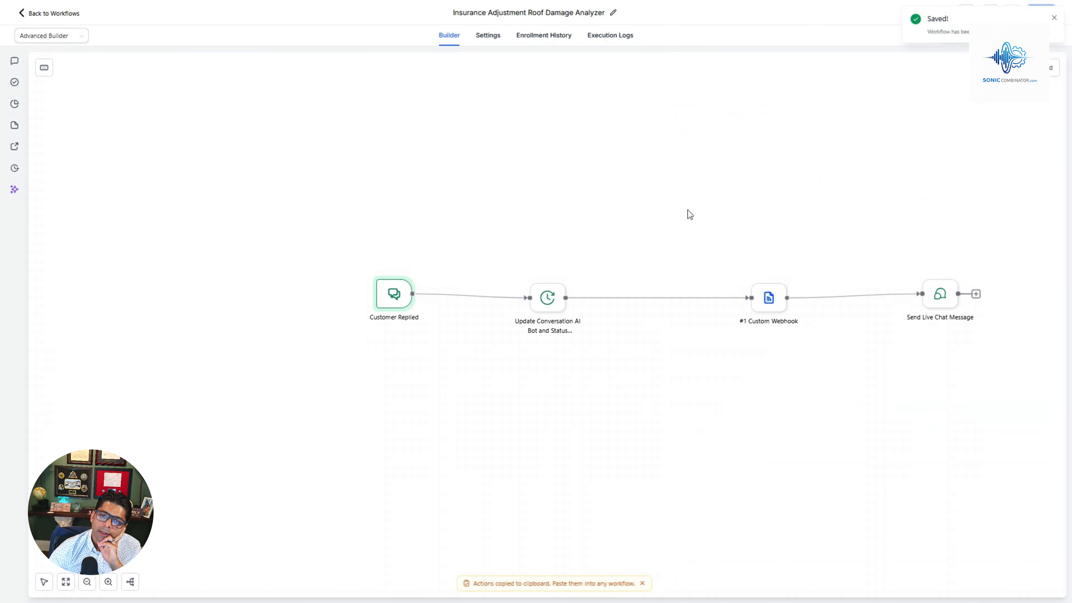
Review the settings of the Update Conversation AI Bot and Status action and close it without saving
{"action": "left_click", "coordinate": [549, 303]}
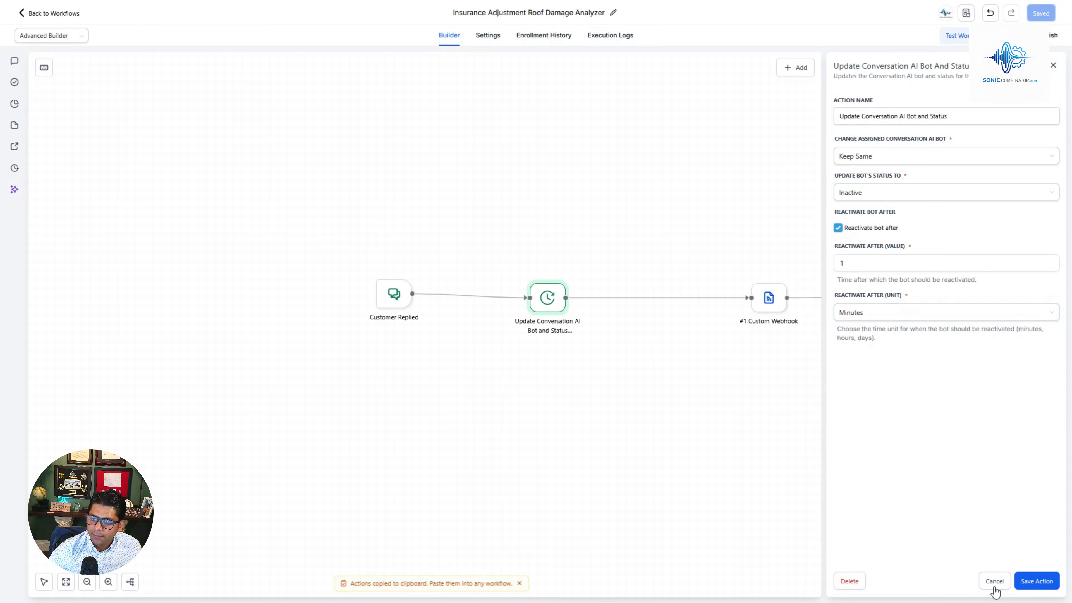
{"action": "left_click", "coordinate": [994, 585]}
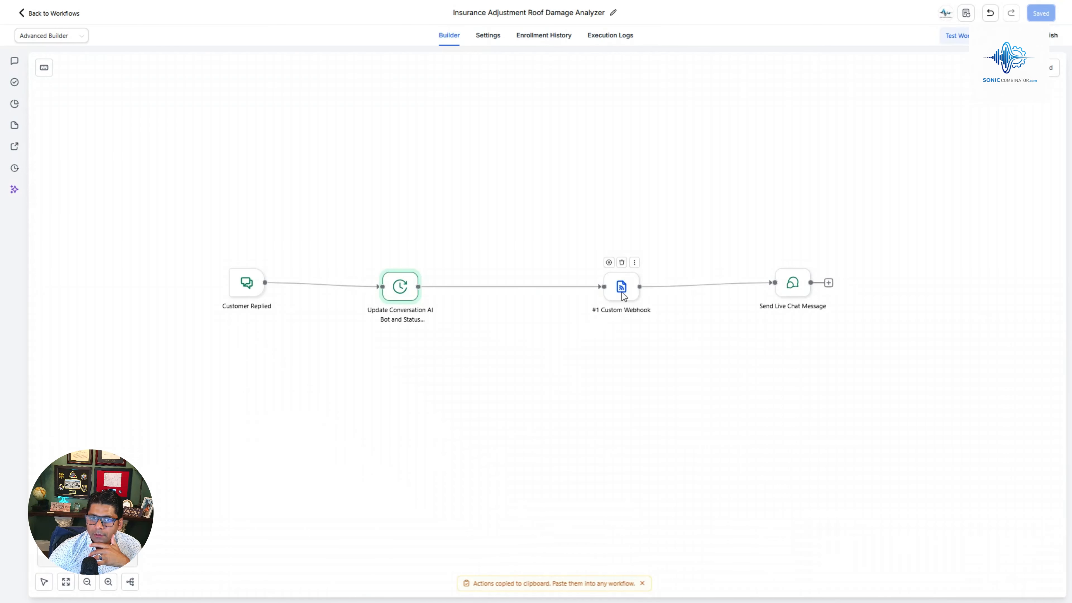
Move the Custom Webhook node closer to the Update Conversation AI Bot and Status node, and return to the Image Analyzer flow
{"action": "left_click_drag", "start_coordinate": [625, 294], "coordinate": [505, 292]}
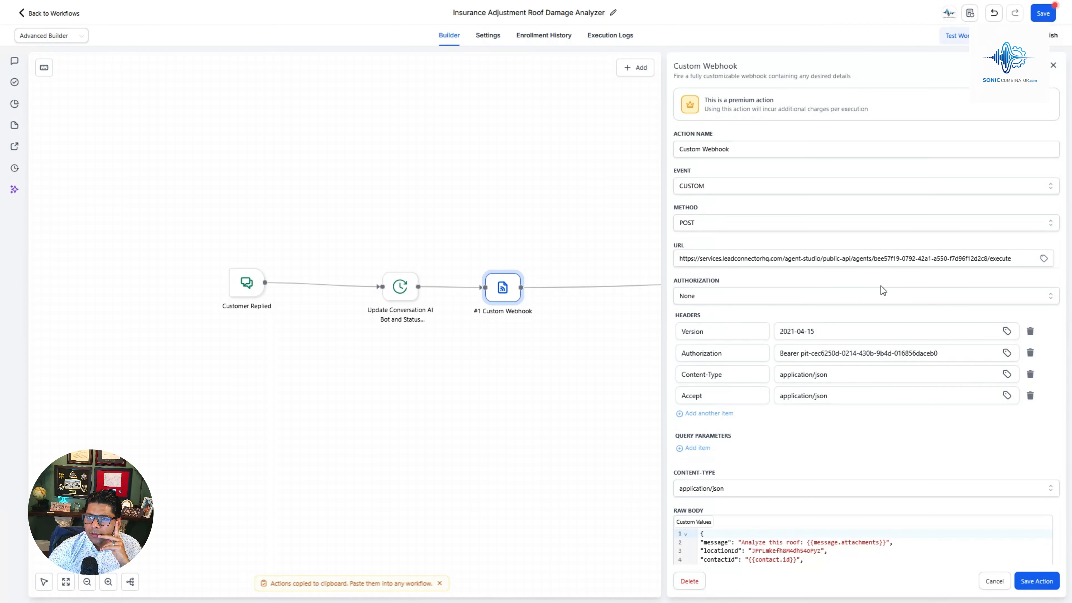
{"action": "mouse_move", "coordinate": [629, 2]}
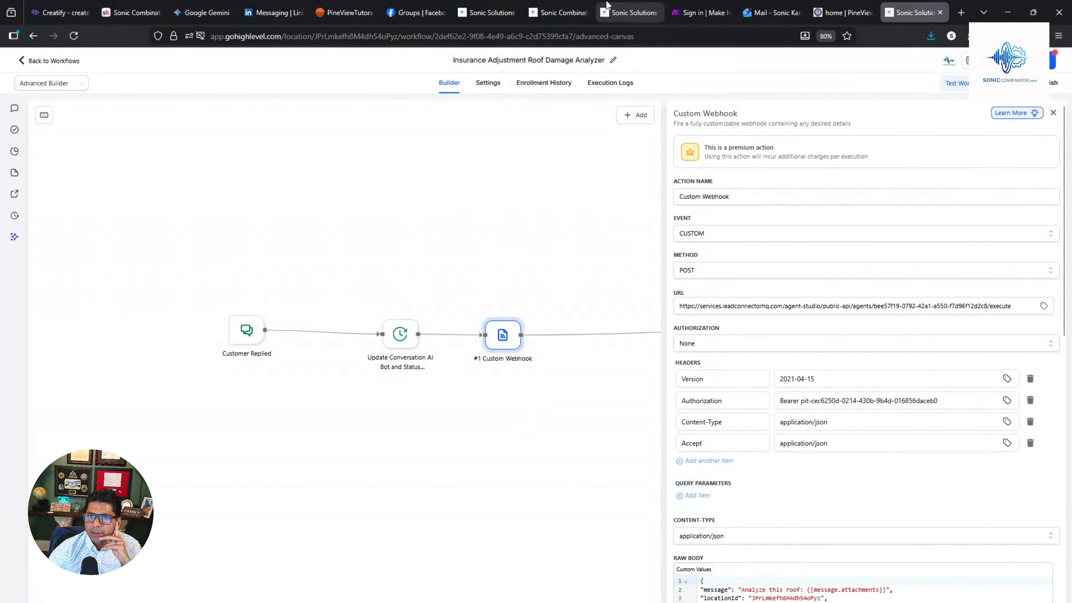
{"action": "left_click", "coordinate": [553, 19]}
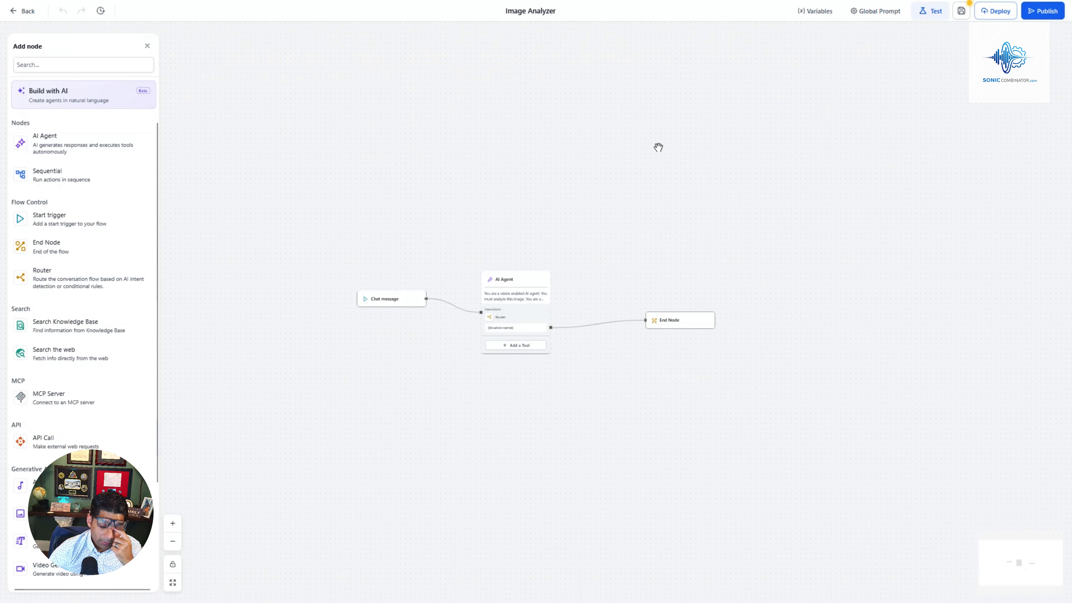
Check the Custom Webhook's request settings in the roof damage workflow, then save and publish the Image Analyzer flow
{"action": "left_click", "coordinate": [713, 9]}
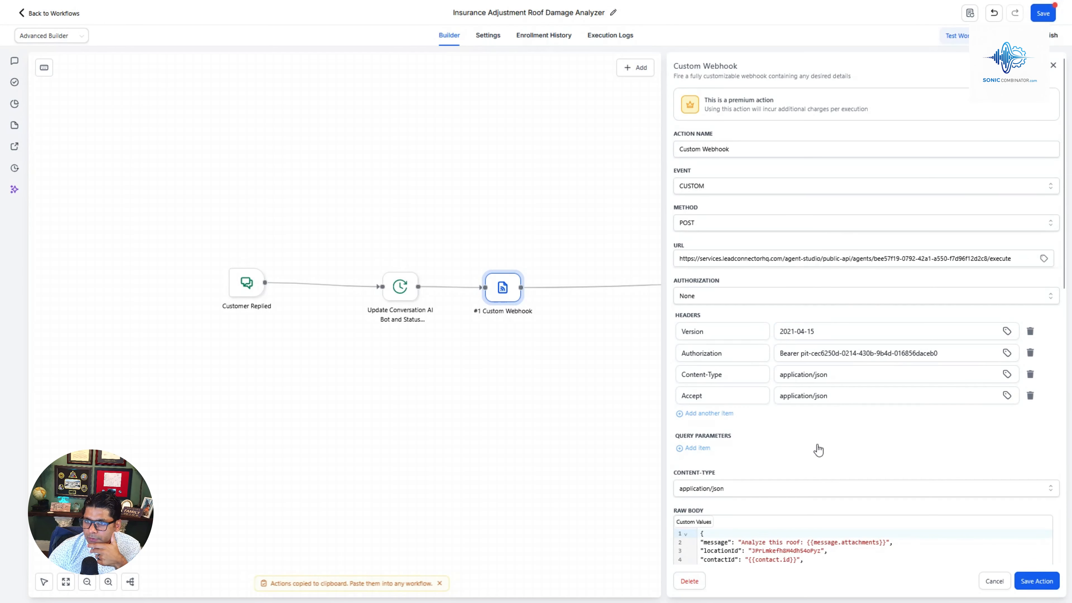
{"action": "scroll", "coordinate": [818, 450], "scroll_direction": "down", "scroll_amount": 3}
{"action": "scroll", "coordinate": [818, 450], "scroll_direction": "down", "scroll_amount": 2}
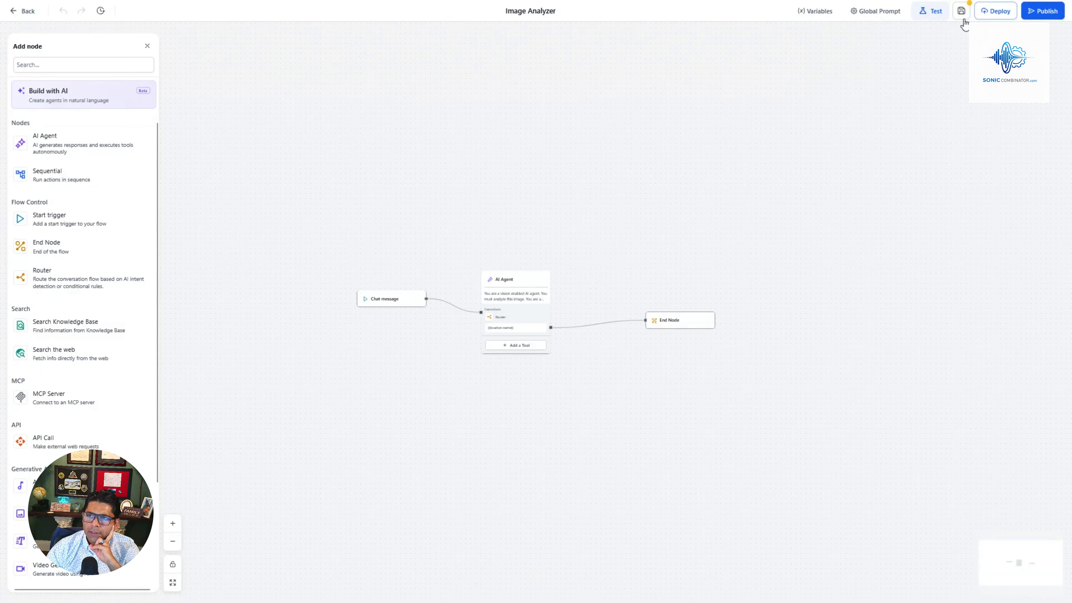
{"action": "left_click", "coordinate": [964, 21]}
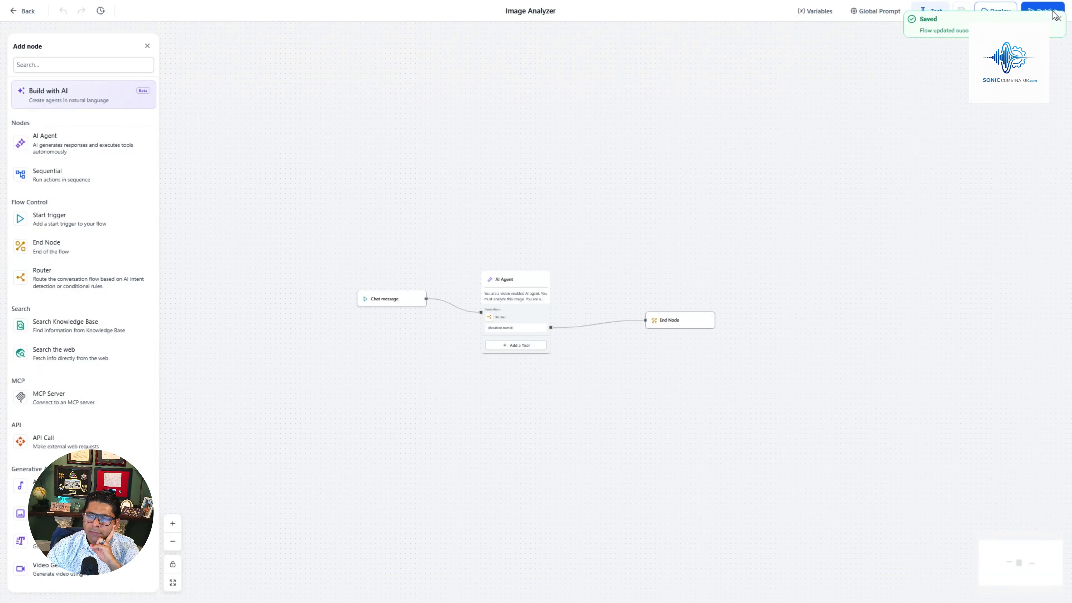
{"action": "left_click", "coordinate": [1055, 13]}
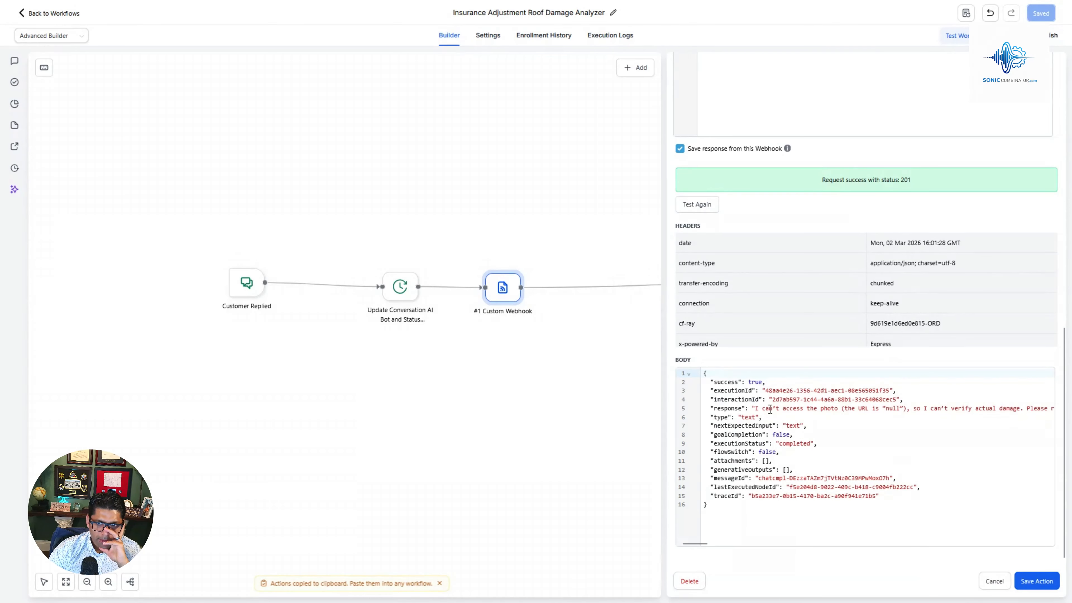
Read the response text in the Custom Webhook's test result body, then save the action and the workflow
{"action": "left_click_drag", "start_coordinate": [770, 408], "coordinate": [1016, 408]}
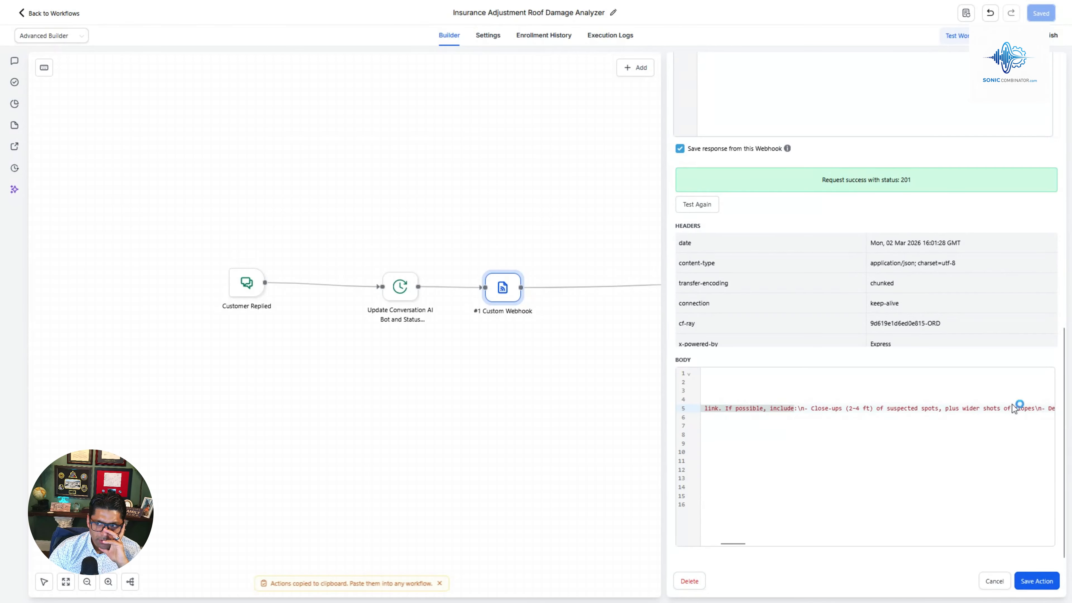
{"action": "left_click", "coordinate": [955, 409]}
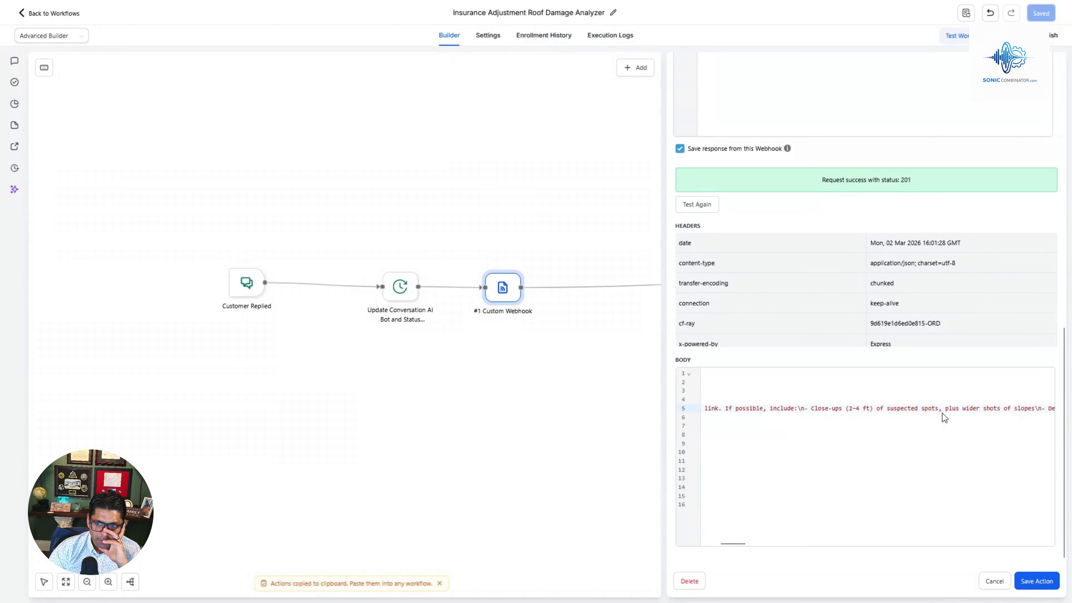
{"action": "left_click_drag", "start_coordinate": [952, 409], "coordinate": [1005, 406]}
{"action": "scroll", "coordinate": [899, 429], "scroll_direction": "left", "scroll_amount": 12}
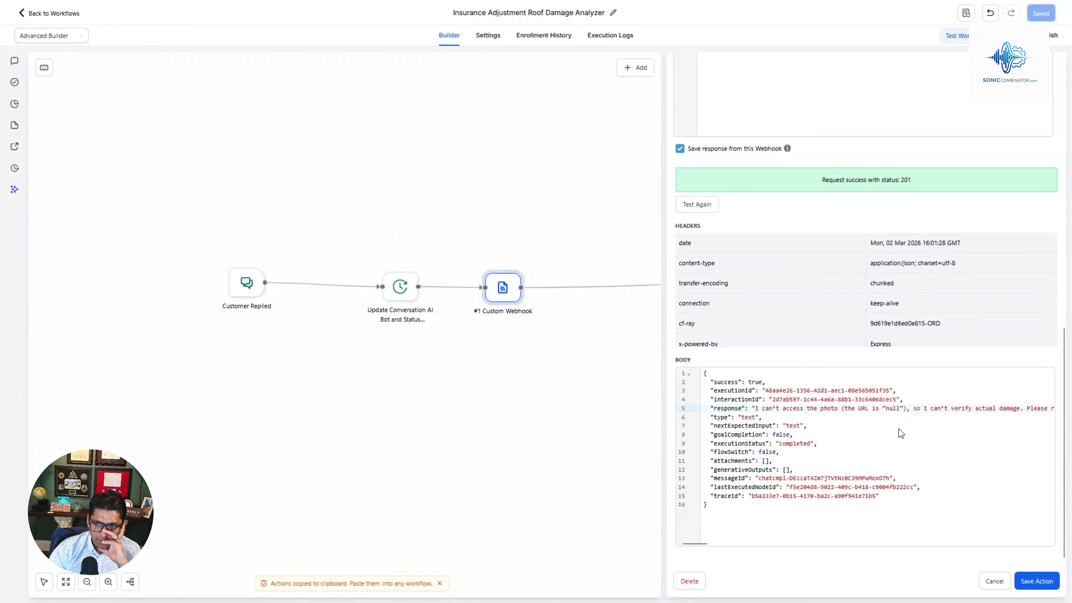
{"action": "scroll", "coordinate": [899, 429], "scroll_direction": "up", "scroll_amount": 7}
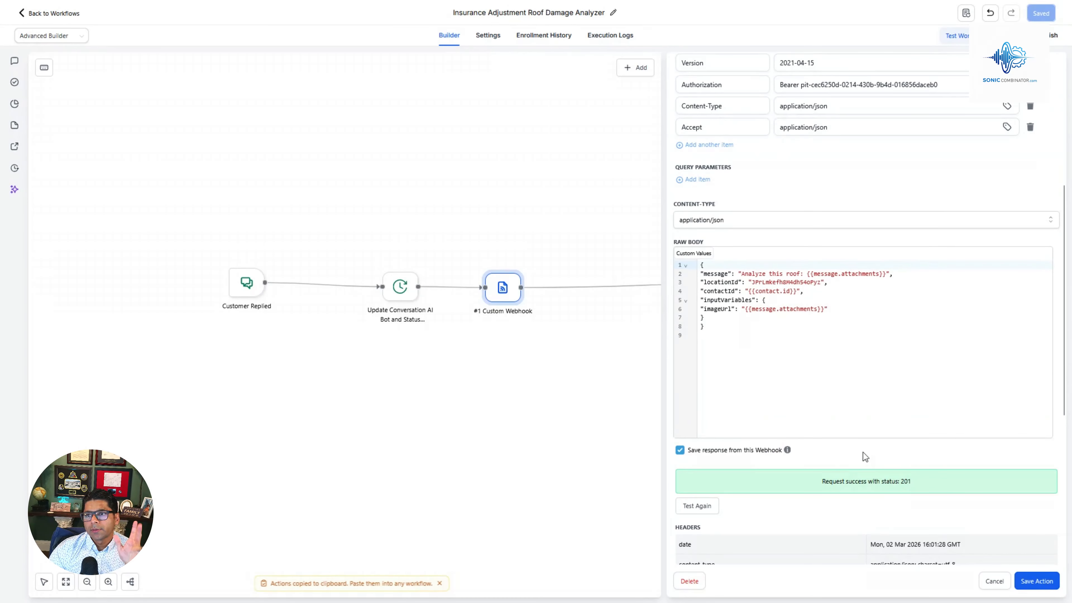
{"action": "left_click", "coordinate": [1036, 581]}
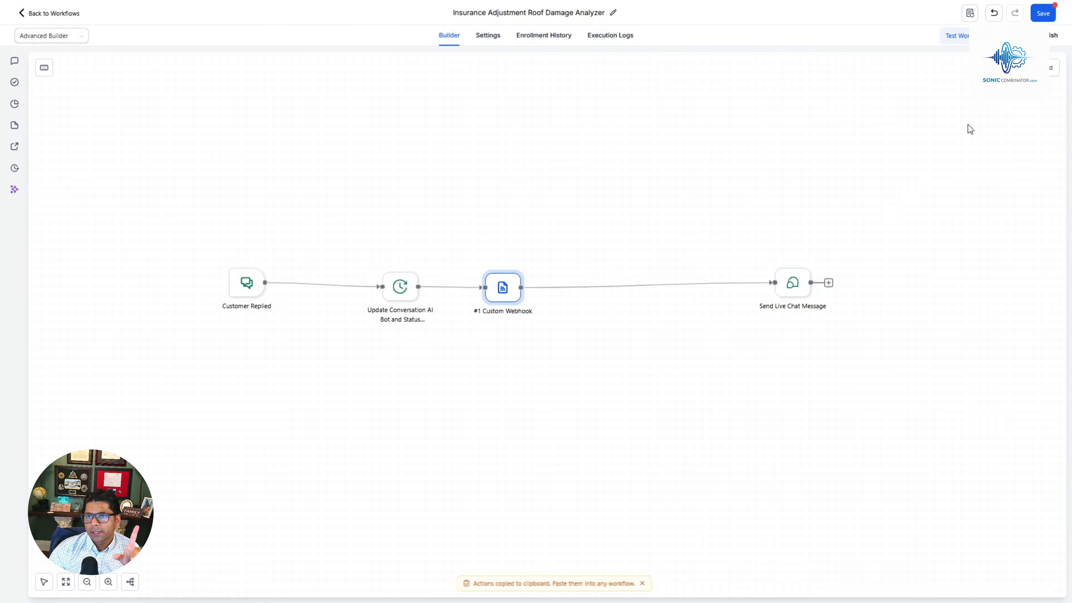
{"action": "left_click", "coordinate": [1043, 13]}
Send the roof photo with the message "here is the image to analyze" in the website's live chat
{"action": "mouse_move", "coordinate": [794, 6]}
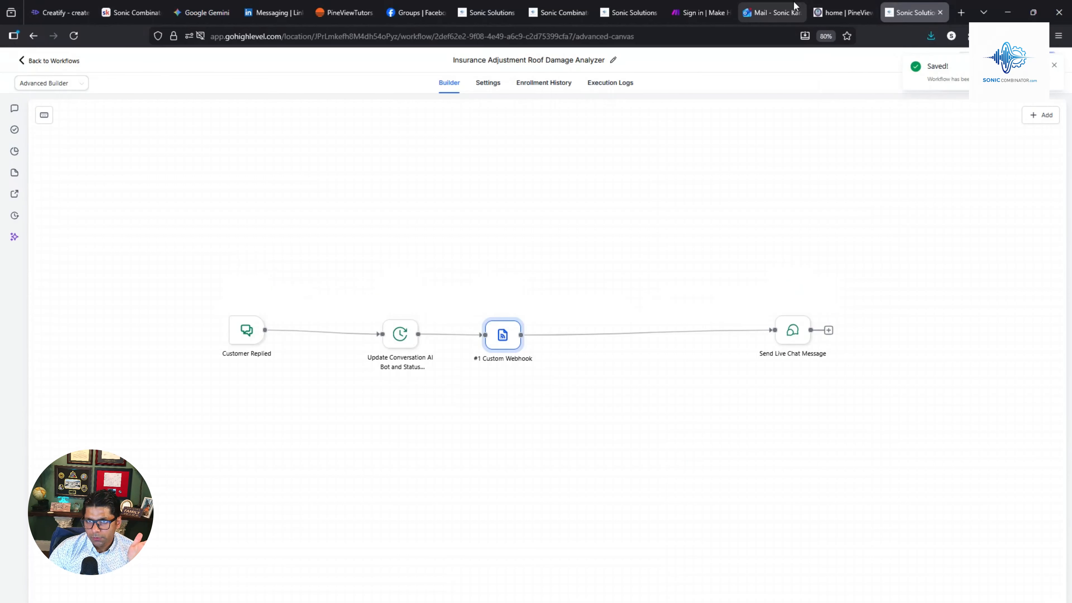
{"action": "left_click", "coordinate": [629, 12]}
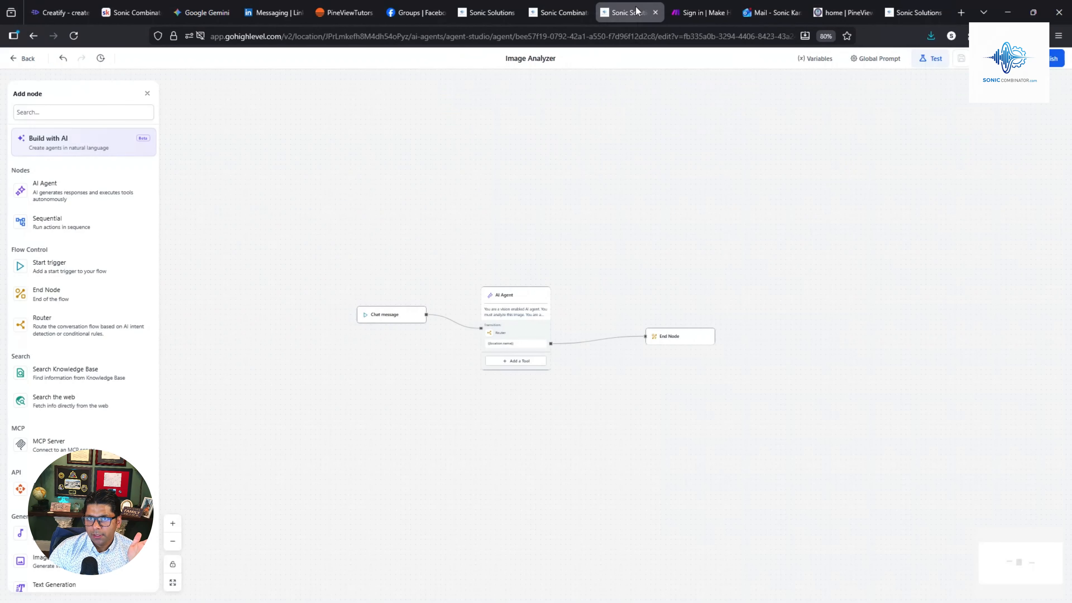
{"action": "left_click", "coordinate": [558, 12]}
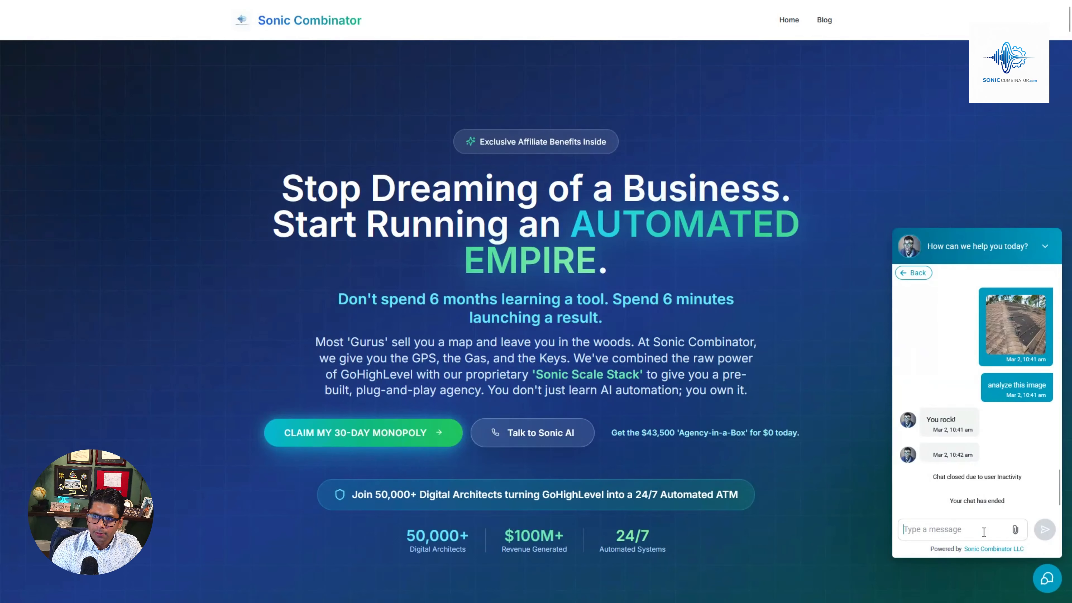
{"action": "type", "text": "here is the image to analy"}
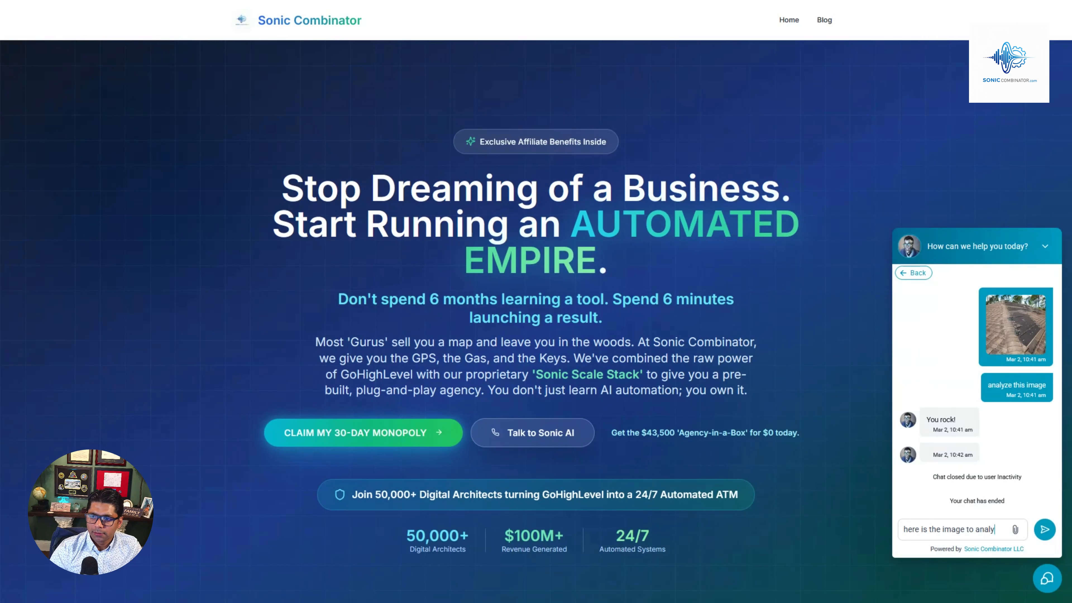
{"action": "type", "text": "ze"}
{"action": "key", "text": "Return"}
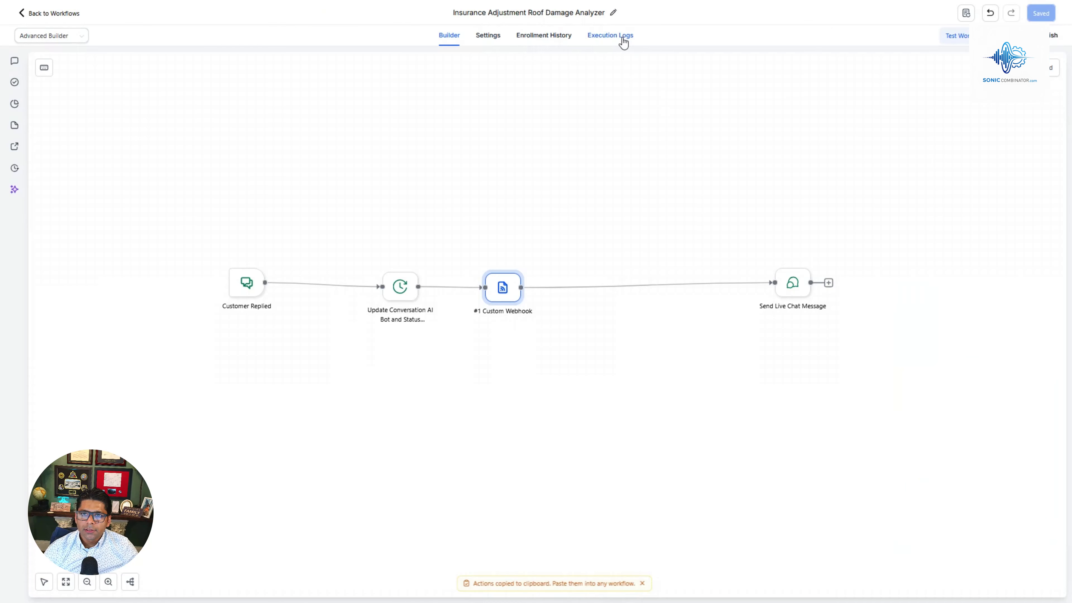
Examine the workflow's execution logs, viewing the latest run's details for Custom Webhook, Send Live Chat Message and Removed by - End Of Workflow
{"action": "left_click", "coordinate": [620, 37]}
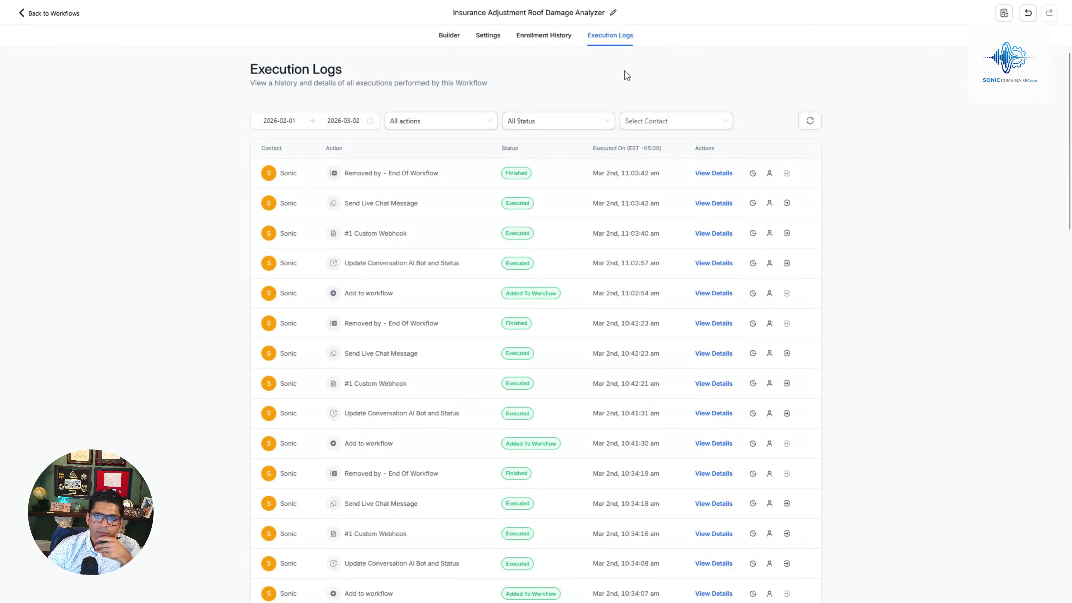
{"action": "left_click", "coordinate": [713, 234]}
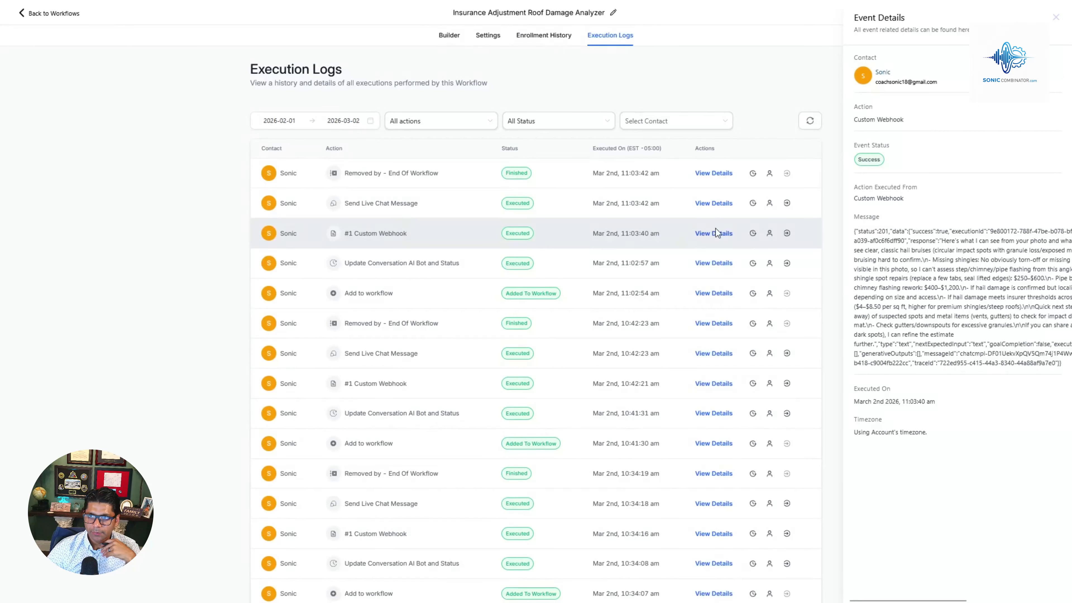
{"action": "left_click_drag", "start_coordinate": [939, 241], "coordinate": [1045, 242]}
{"action": "left_click", "coordinate": [1029, 321]}
{"action": "scroll", "coordinate": [1029, 322], "scroll_direction": "right", "scroll_amount": 2}
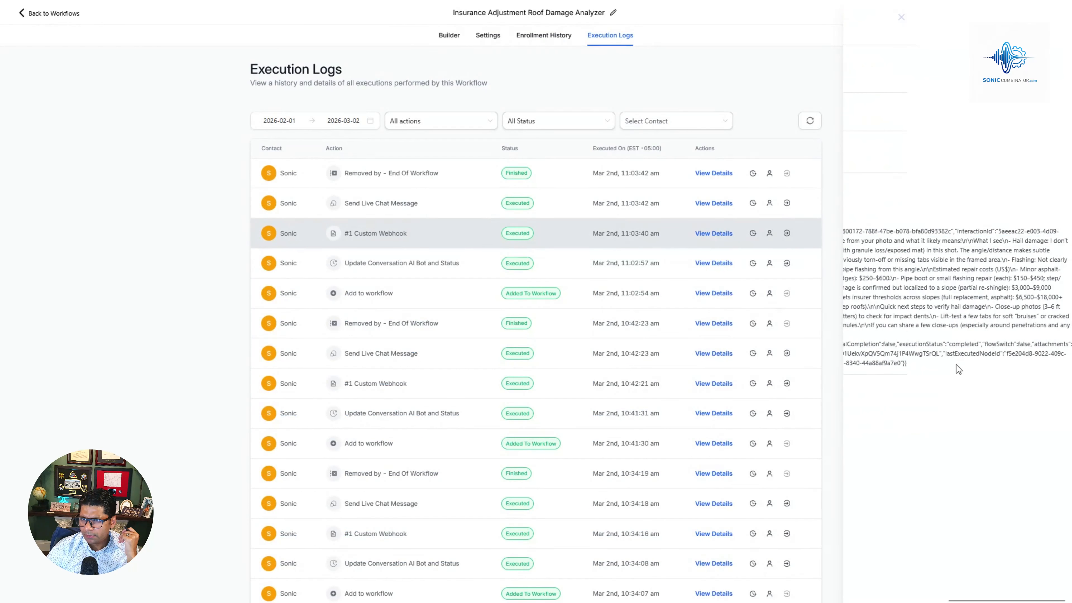
{"action": "scroll", "coordinate": [959, 369], "scroll_direction": "left", "scroll_amount": 4}
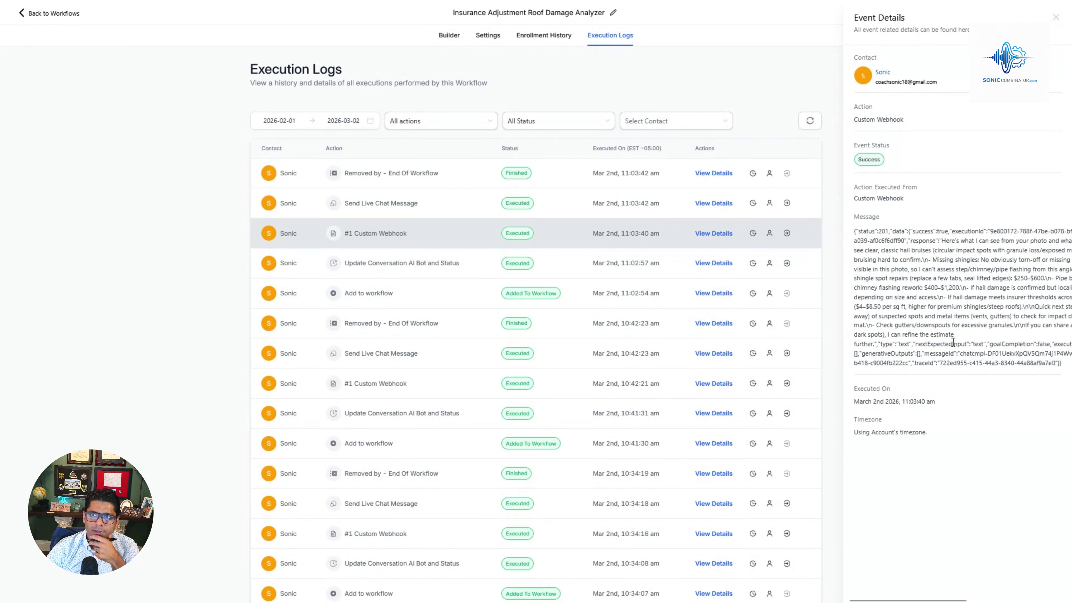
{"action": "left_click", "coordinate": [706, 204]}
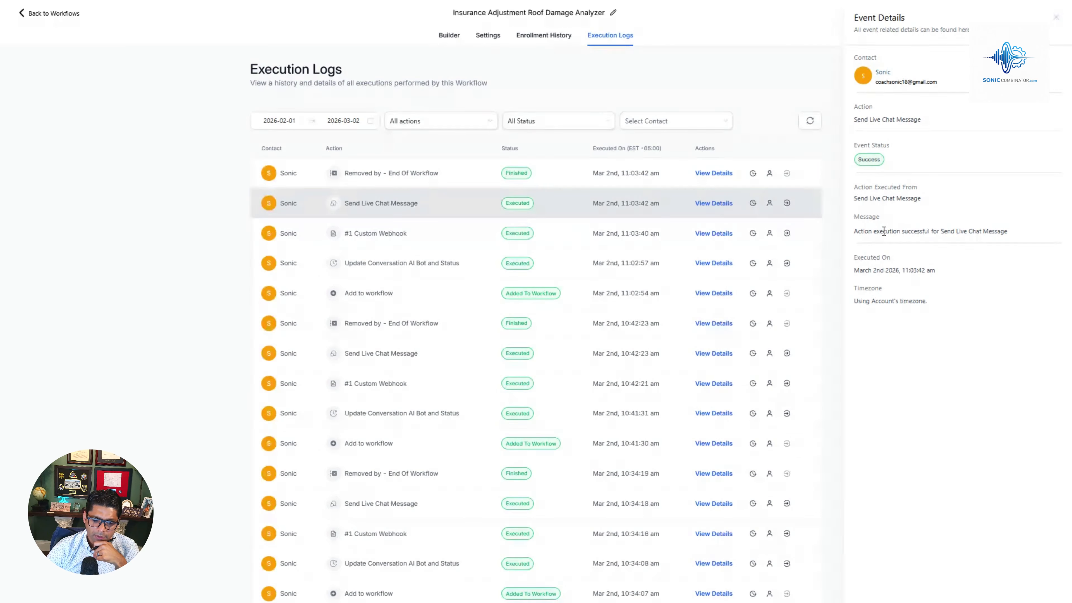
{"action": "left_click", "coordinate": [697, 181]}
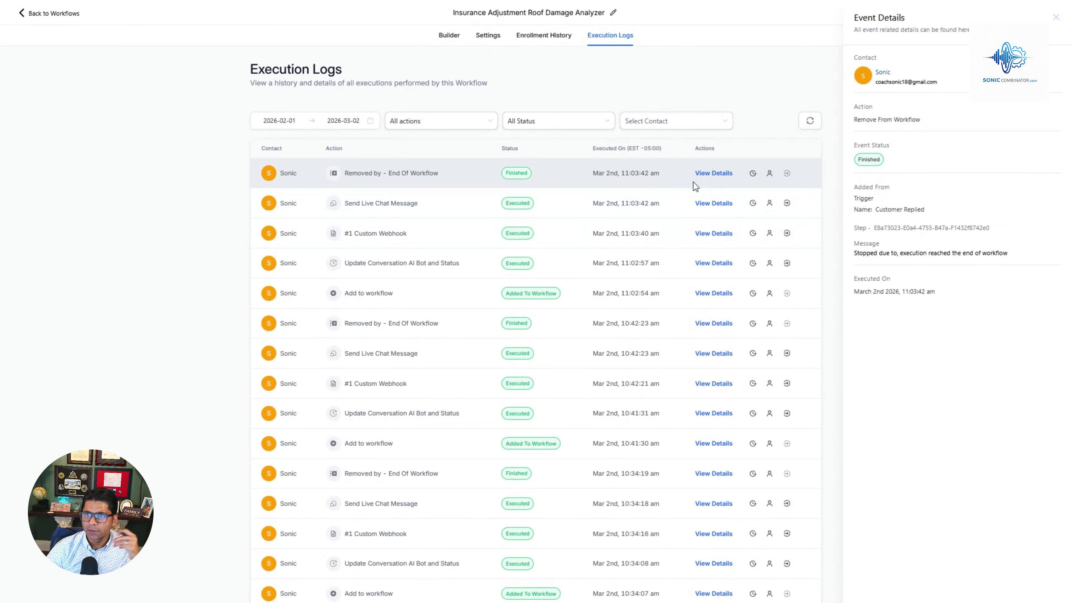
Resend the roof photo from Downloads with "here is the image to analyze" in the website's live chat and look through the conversation
{"action": "mouse_move", "coordinate": [681, 26]}
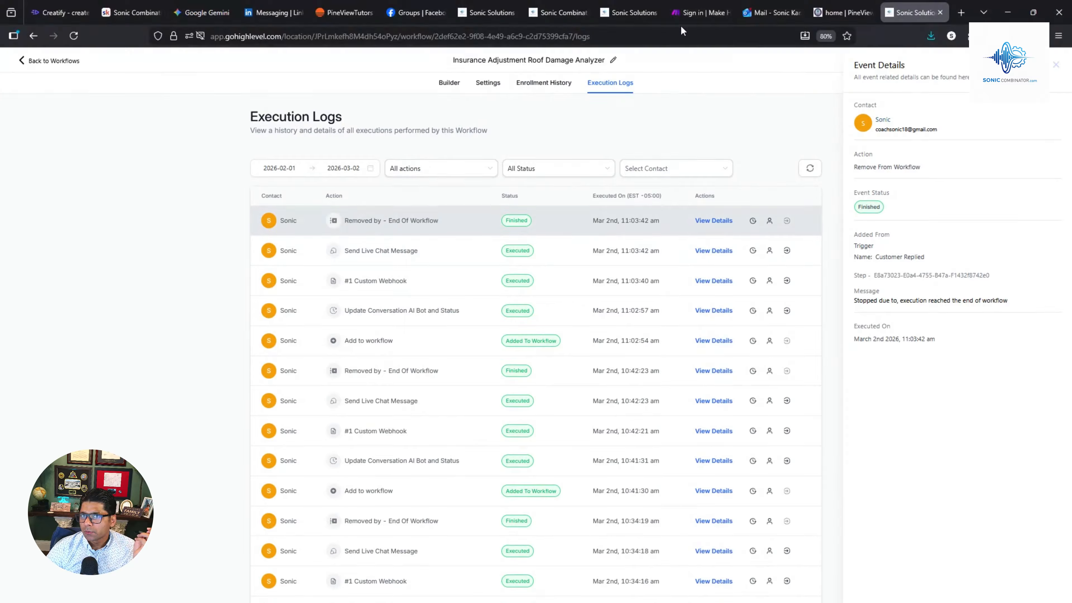
{"action": "left_click", "coordinate": [567, 17]}
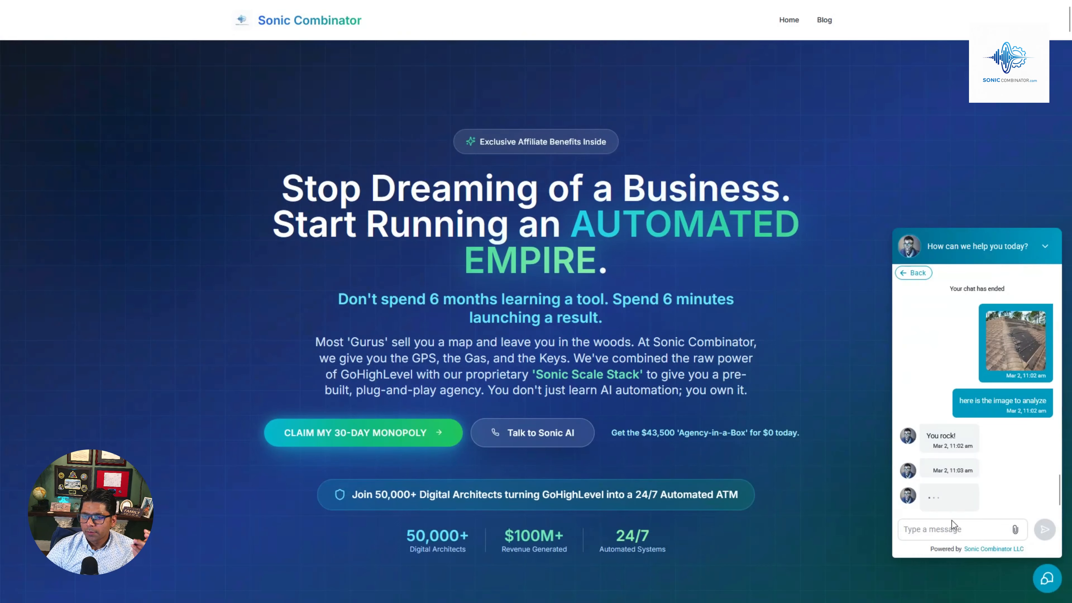
{"action": "left_click", "coordinate": [1015, 529]}
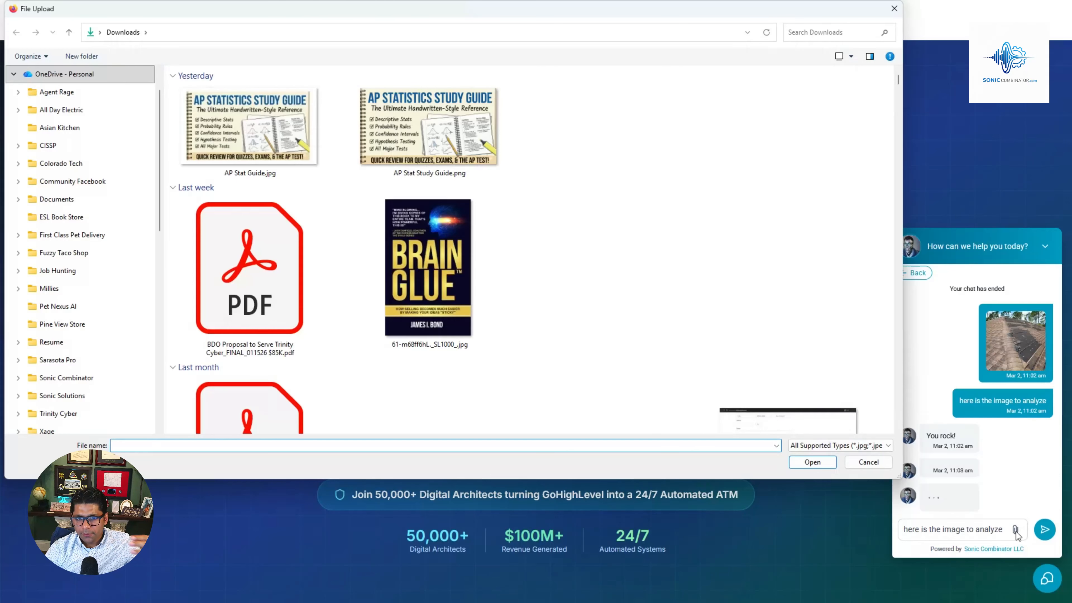
{"action": "scroll", "coordinate": [597, 320], "scroll_direction": "down", "scroll_amount": 3}
{"action": "double_click", "coordinate": [598, 321]}
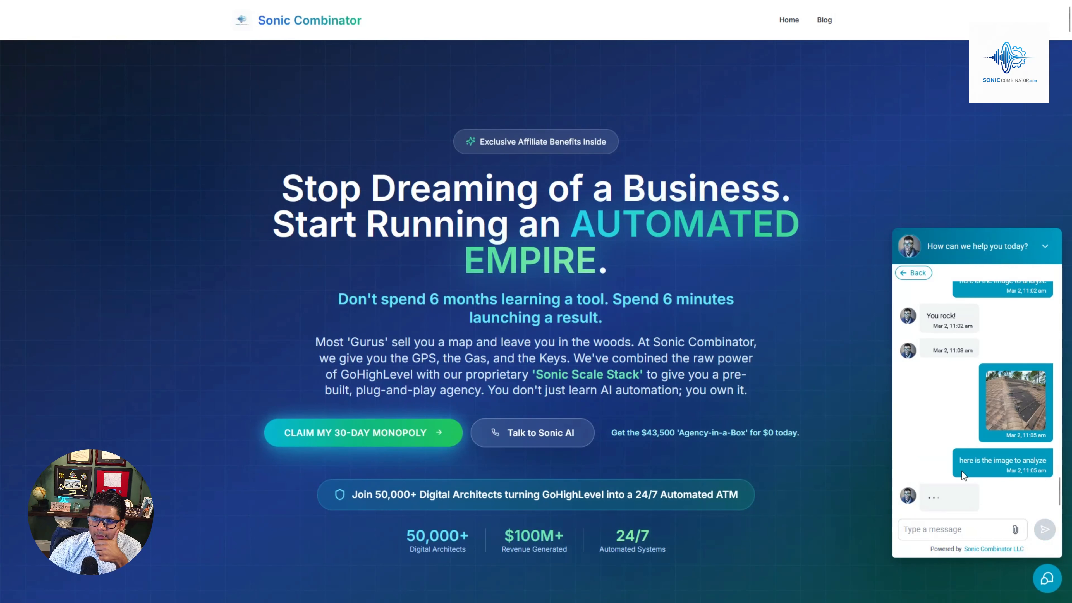
{"action": "scroll", "coordinate": [962, 472], "scroll_direction": "up", "scroll_amount": 5}
{"action": "scroll", "coordinate": [961, 473], "scroll_direction": "down", "scroll_amount": 5}
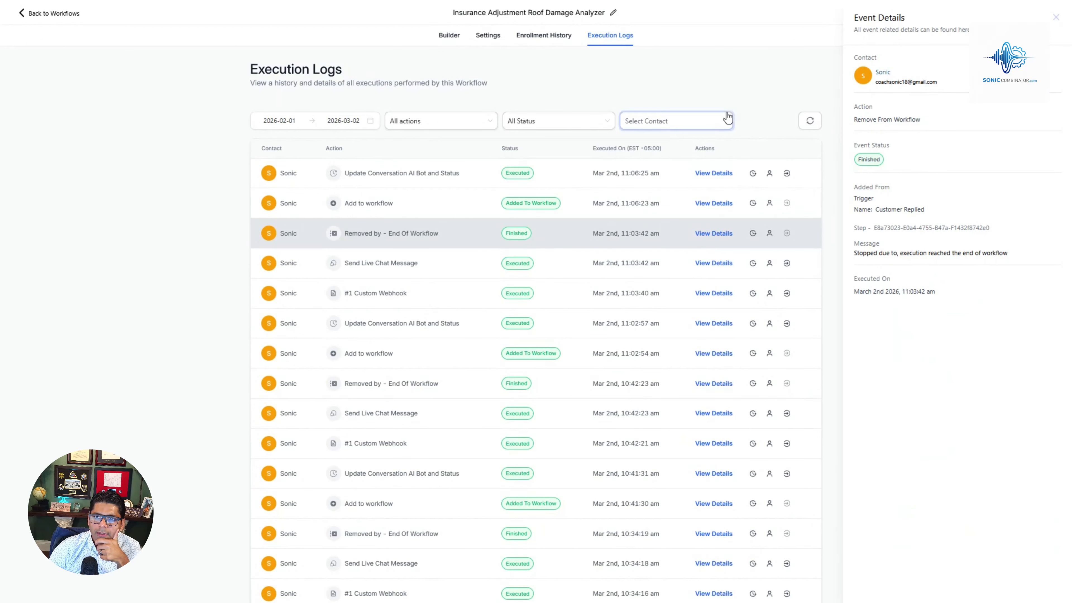
Try to send "here is the image to analyze" once more in the website's chat and choose to chat via live chat
{"action": "mouse_move", "coordinate": [711, 4]}
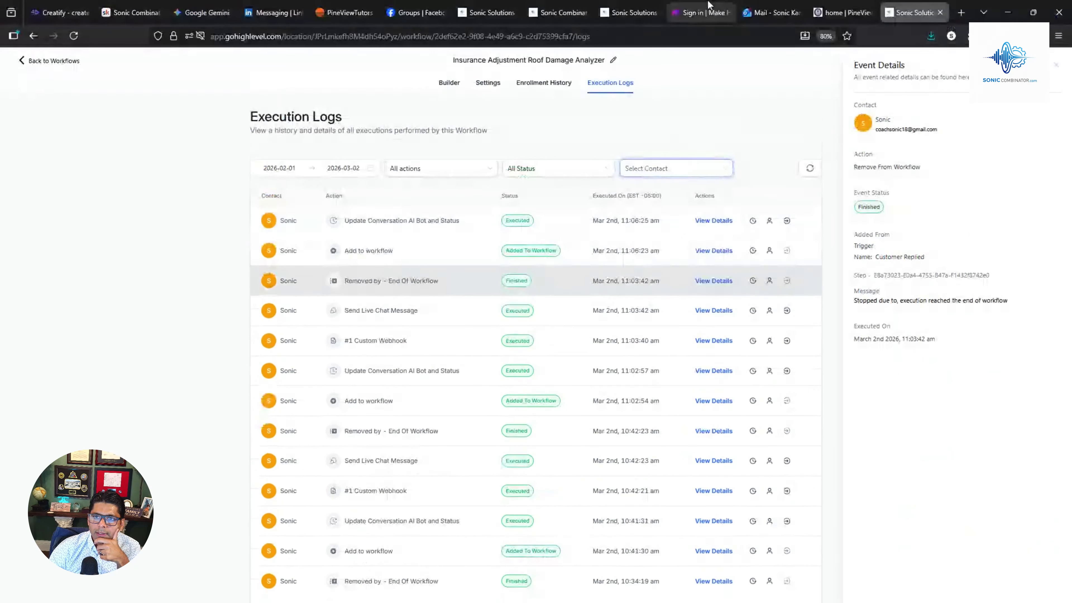
{"action": "left_click", "coordinate": [558, 13]}
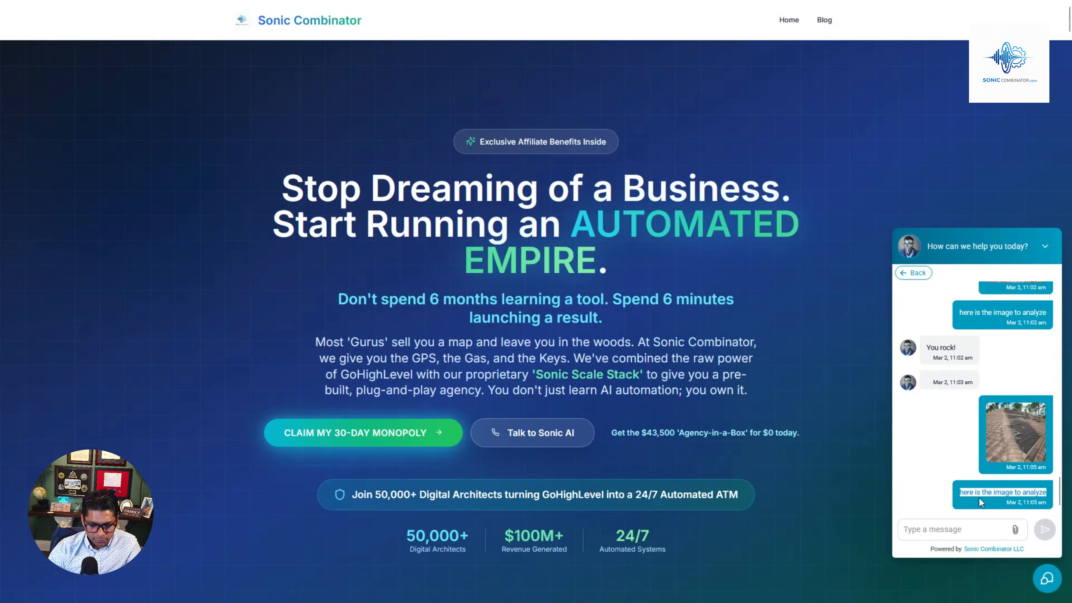
{"action": "left_click", "coordinate": [953, 529]}
{"action": "type", "text": "here is the image to analyze"}
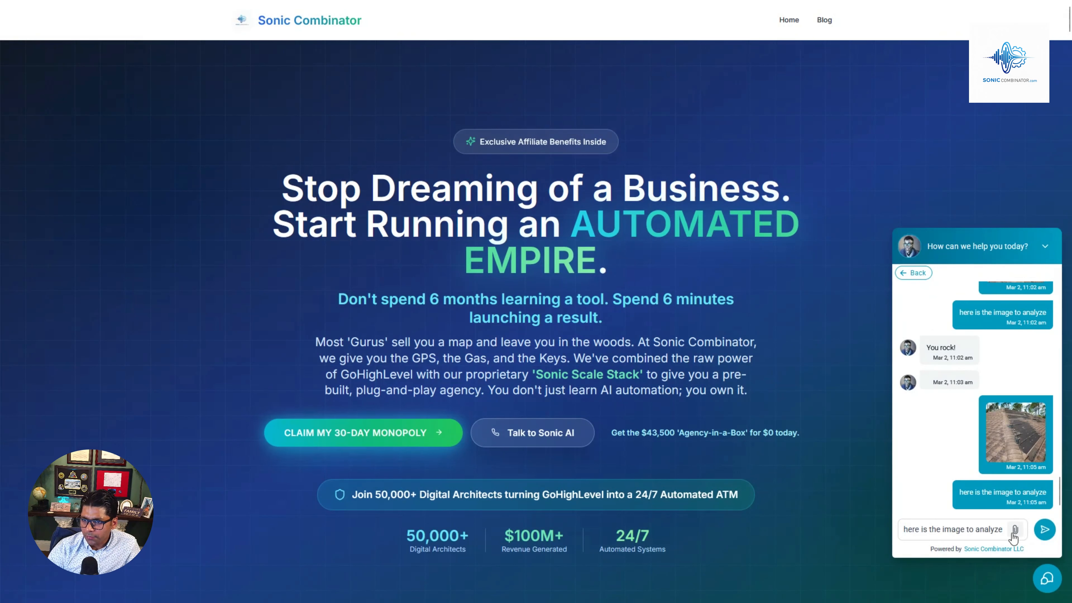
{"action": "key", "text": "Return"}
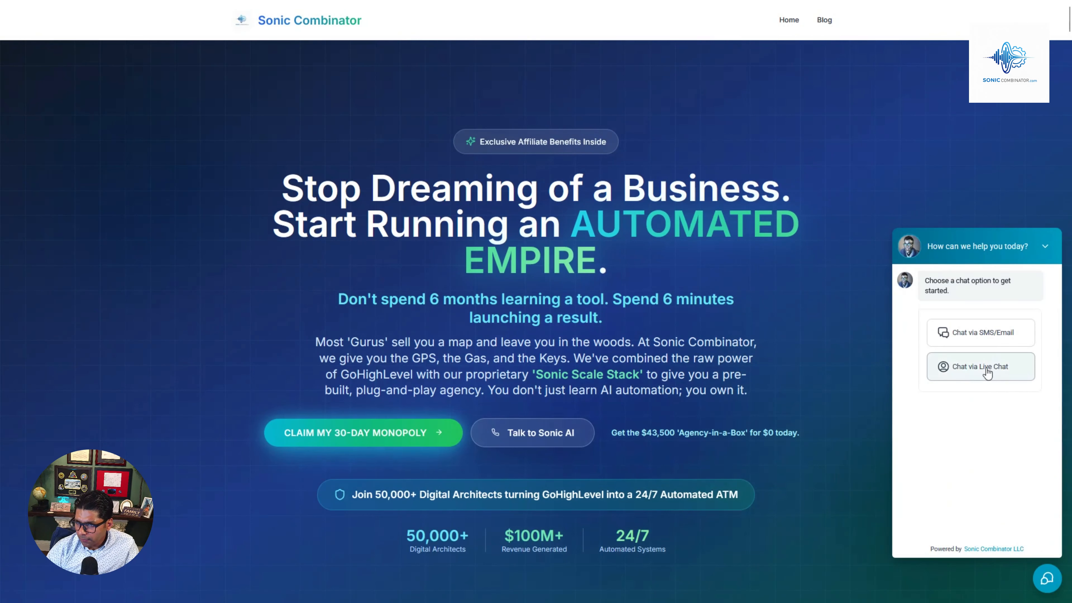
{"action": "left_click", "coordinate": [987, 372]}
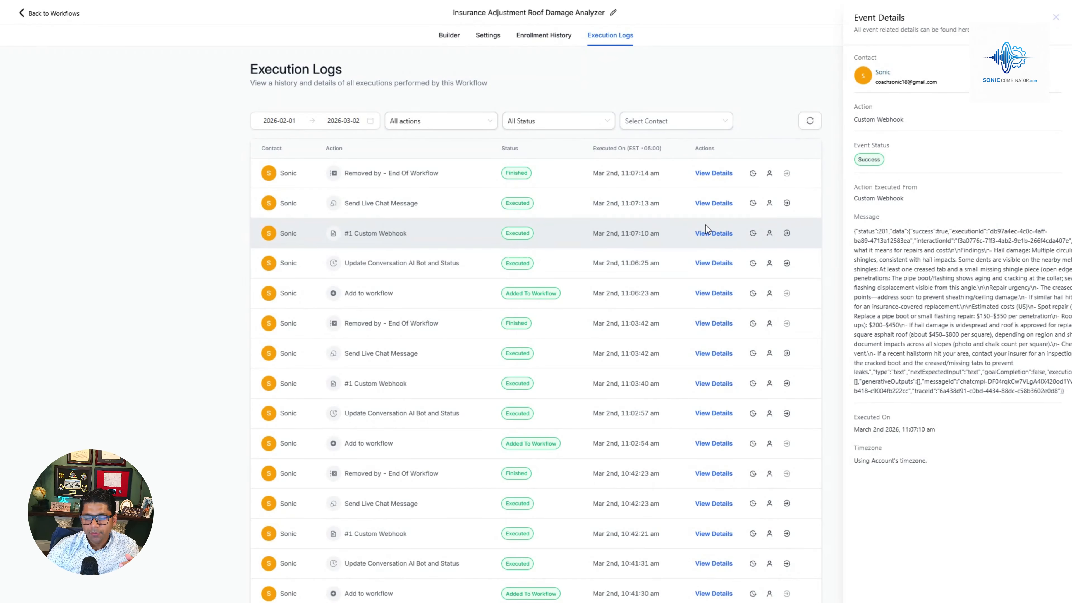
Return to the workflow builder and examine the path from Customer Replied through Custom Webhook to Send Live Chat Message
{"action": "left_click", "coordinate": [449, 36]}
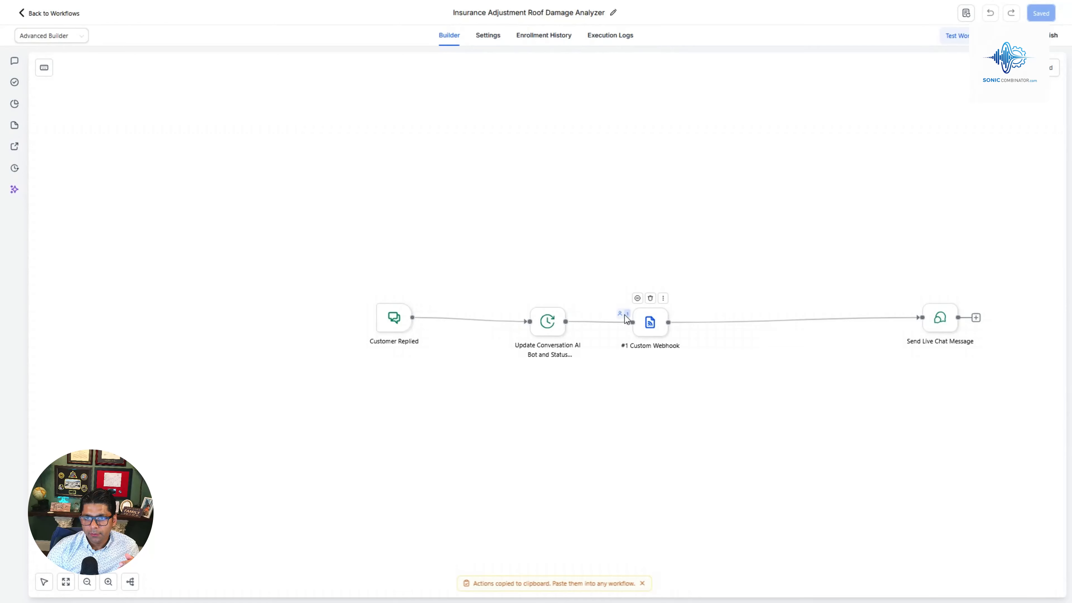
{"action": "left_click_drag", "start_coordinate": [649, 377], "coordinate": [586, 373]}
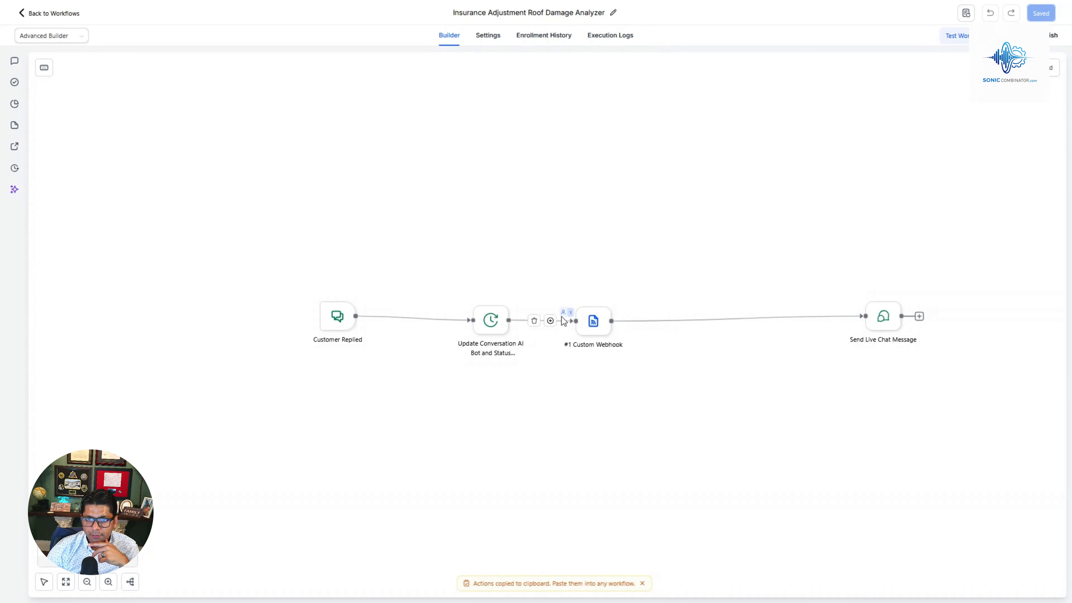
{"action": "scroll", "coordinate": [567, 322], "scroll_direction": "up", "scroll_amount": 5}
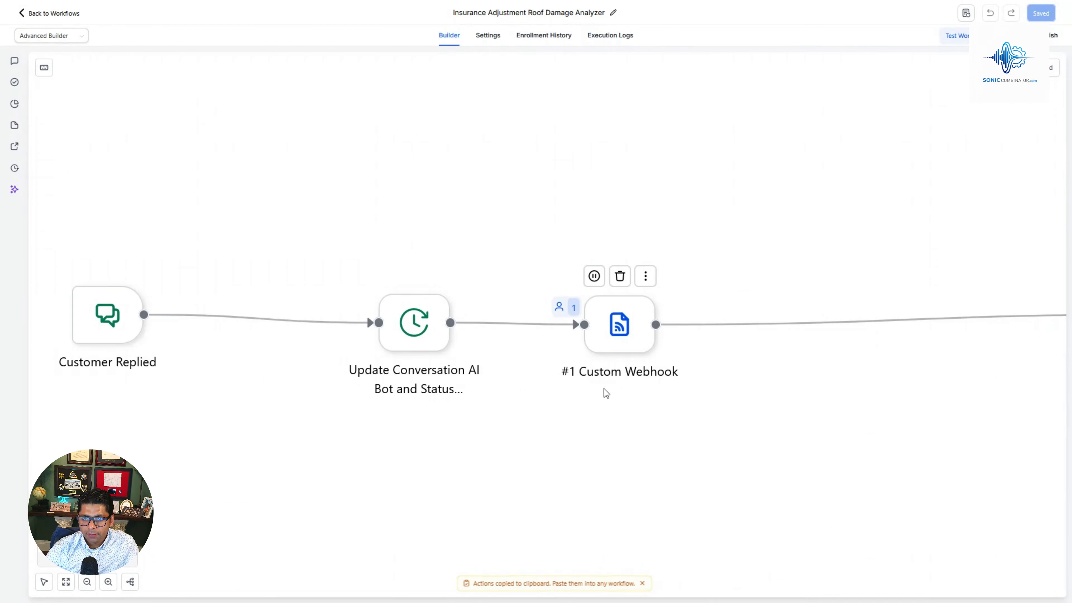
{"action": "left_click_drag", "start_coordinate": [500, 370], "coordinate": [369, 364]}
{"action": "scroll", "coordinate": [654, 405], "scroll_direction": "down", "scroll_amount": 2}
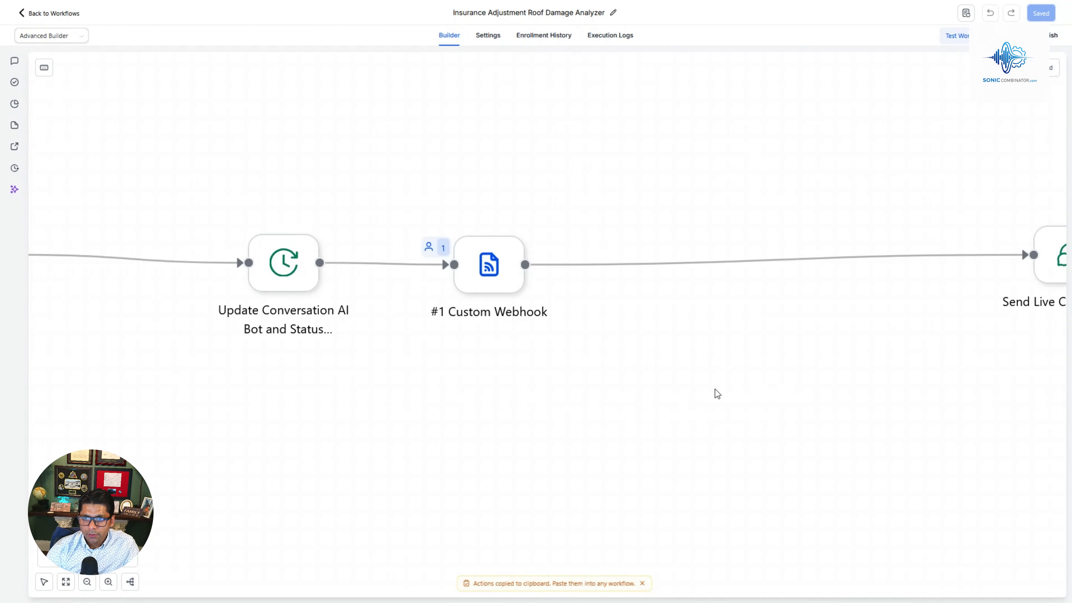
{"action": "left_click_drag", "start_coordinate": [735, 390], "coordinate": [499, 409]}
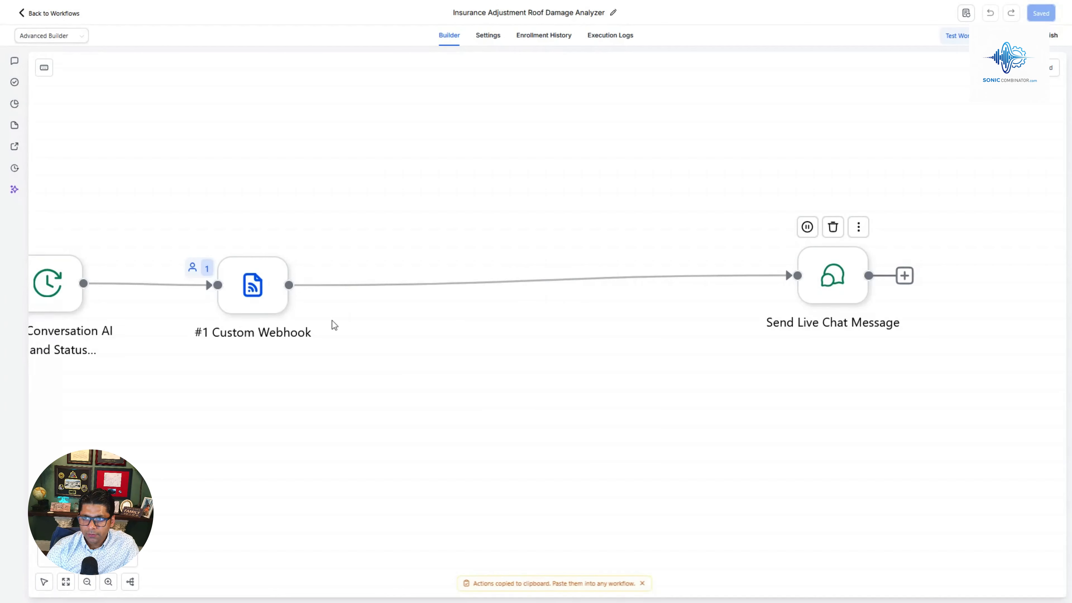
Replace the Send Live Chat Message action's message with the first Custom Webhook's response value, {{custom_webhook.1.response.response}}, and save the action
{"action": "left_click", "coordinate": [836, 282]}
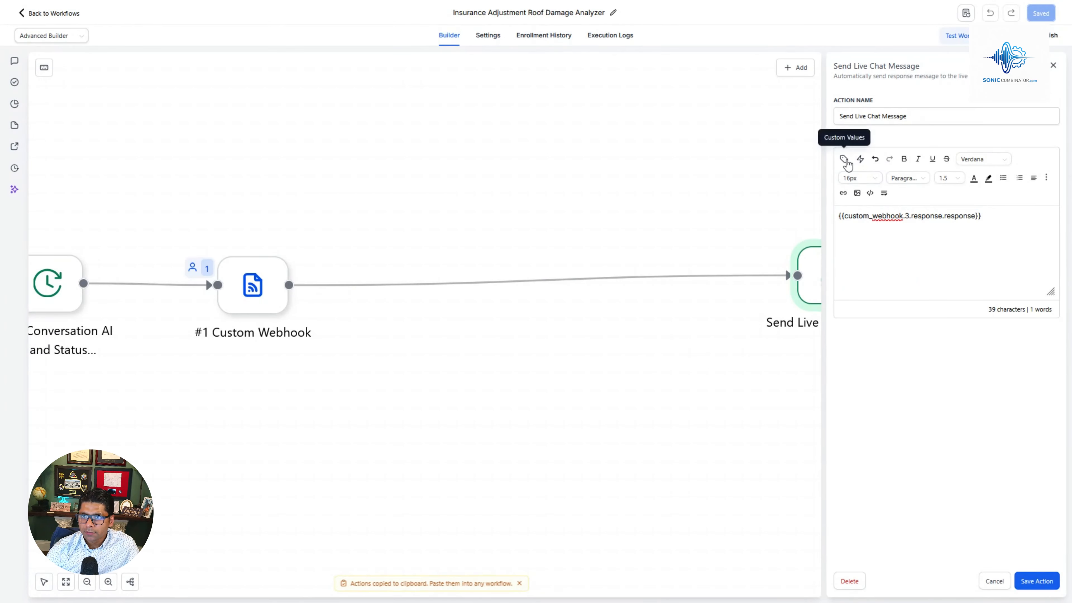
{"action": "left_click", "coordinate": [844, 159]}
{"action": "type", "text": "respon"}
{"action": "left_click", "coordinate": [749, 172]}
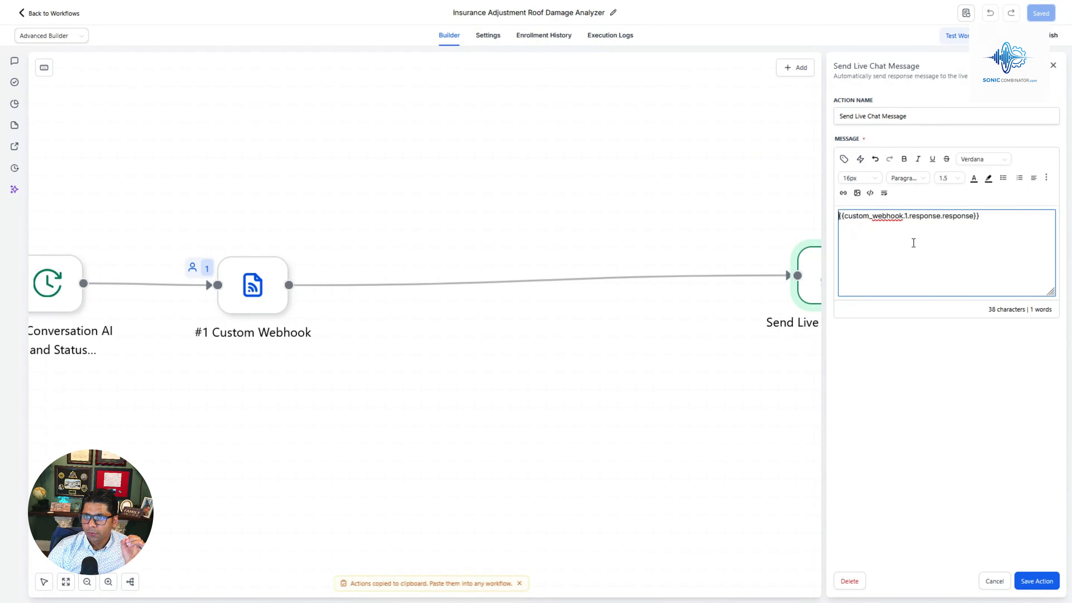
{"action": "left_click", "coordinate": [1038, 582]}
Check the Custom Webhook entry in the execution logs, then send the roof photo with "analyze this image" in the website's live chat
{"action": "left_click", "coordinate": [610, 35]}
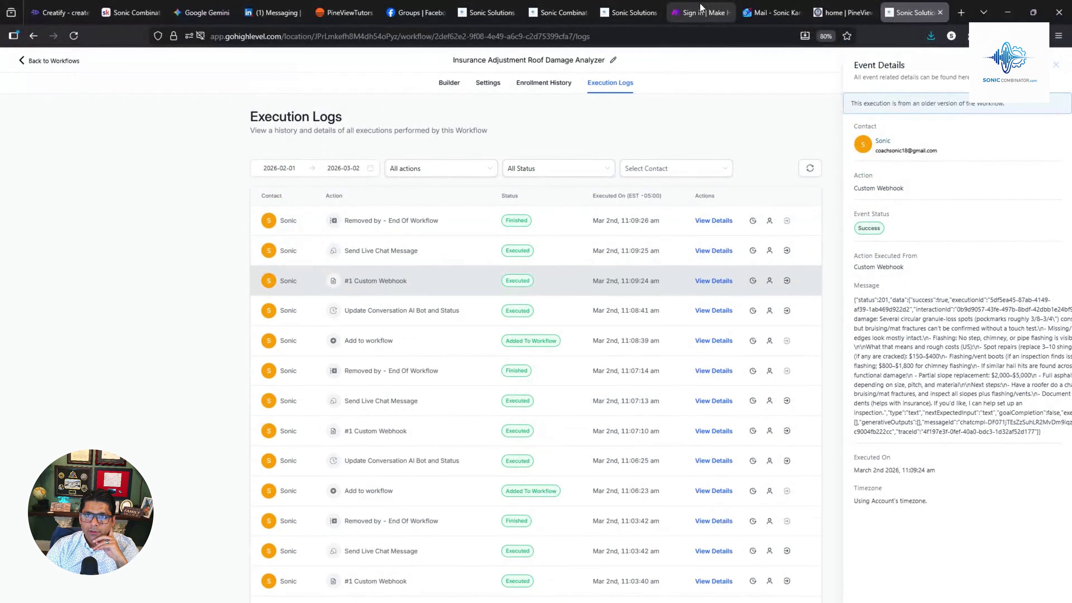
{"action": "left_click", "coordinate": [615, 13]}
{"action": "left_click", "coordinate": [565, 12]}
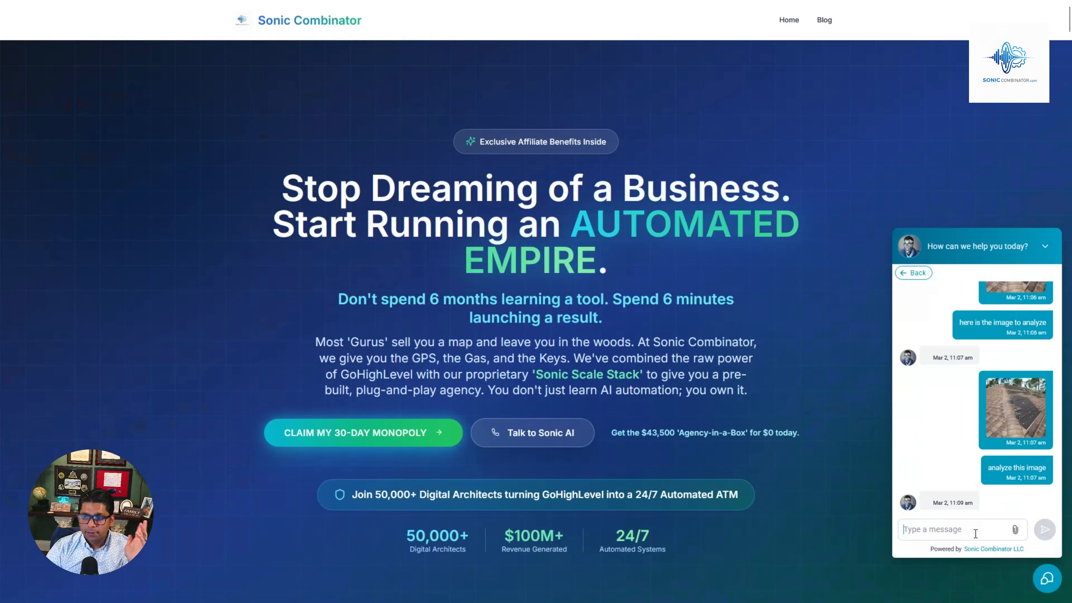
{"action": "left_click", "coordinate": [976, 529]}
{"action": "type", "text": "analy"}
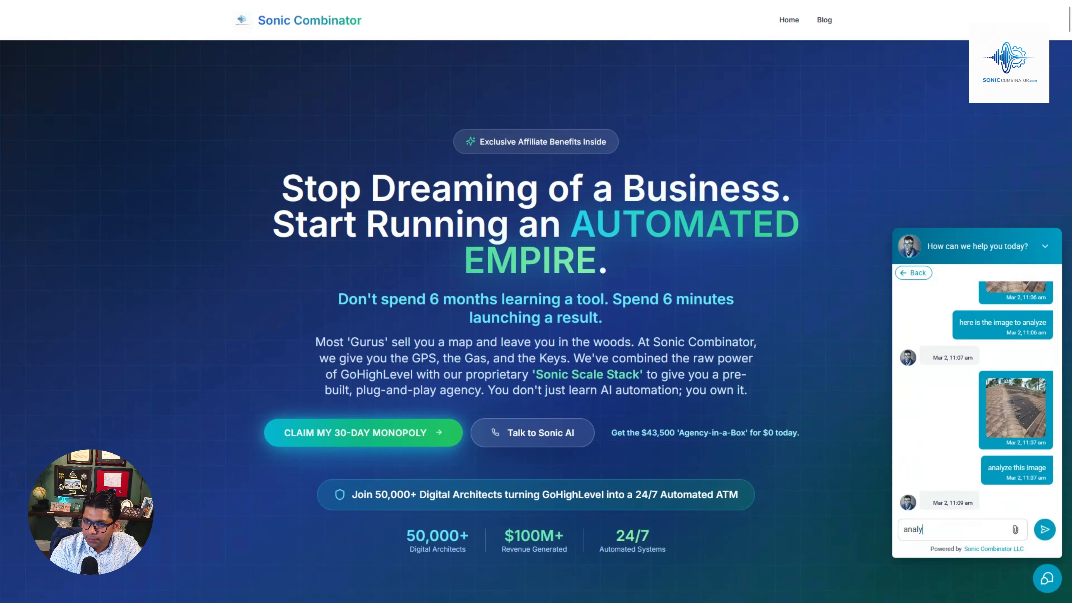
{"action": "type", "text": "ze this image"}
{"action": "key", "text": "Return"}
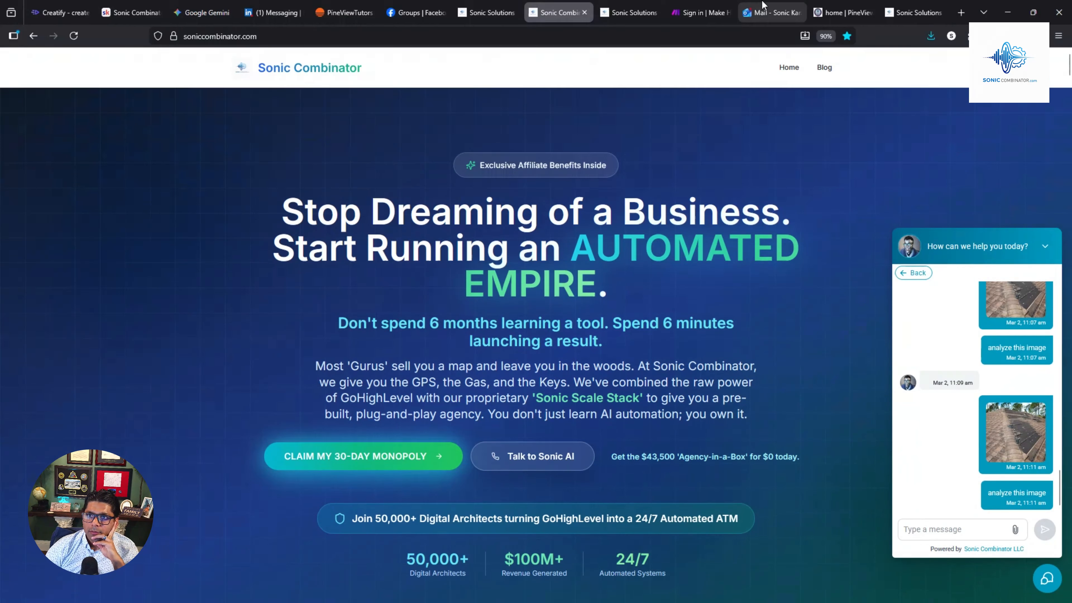
Move Send Live Chat Message close beside Custom Webhook in the workflow, check the execution logs and save the workflow
{"action": "left_click", "coordinate": [916, 12]}
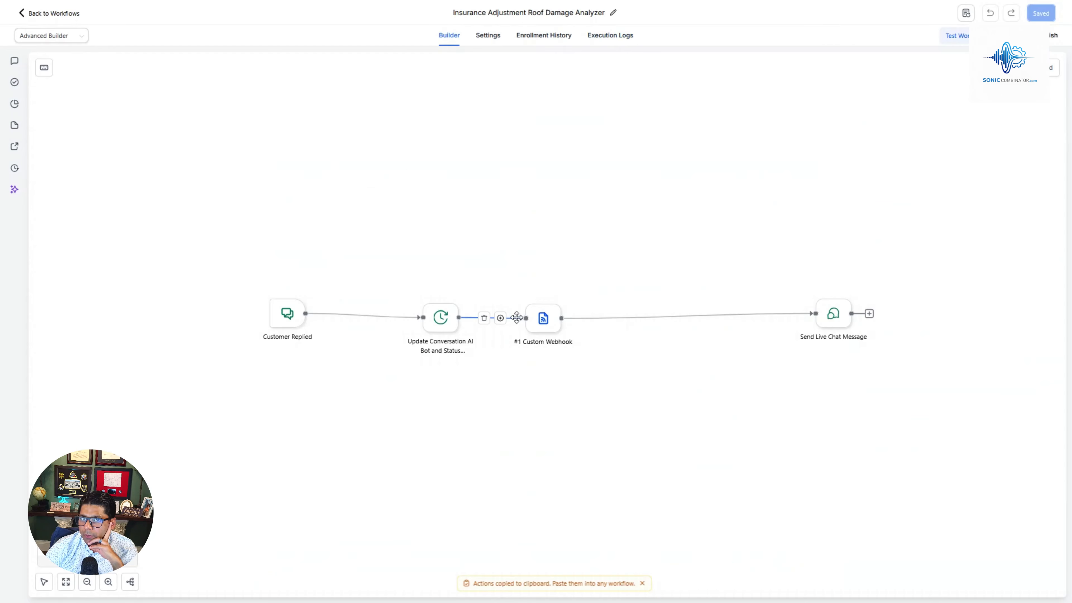
{"action": "left_click_drag", "start_coordinate": [833, 315], "coordinate": [654, 320]}
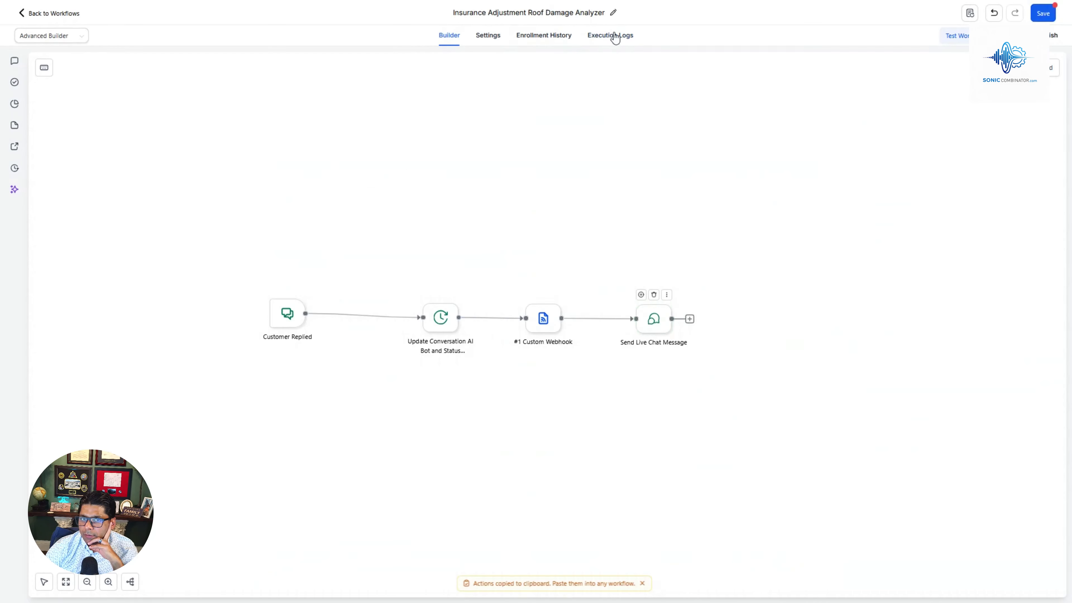
{"action": "left_click", "coordinate": [615, 36]}
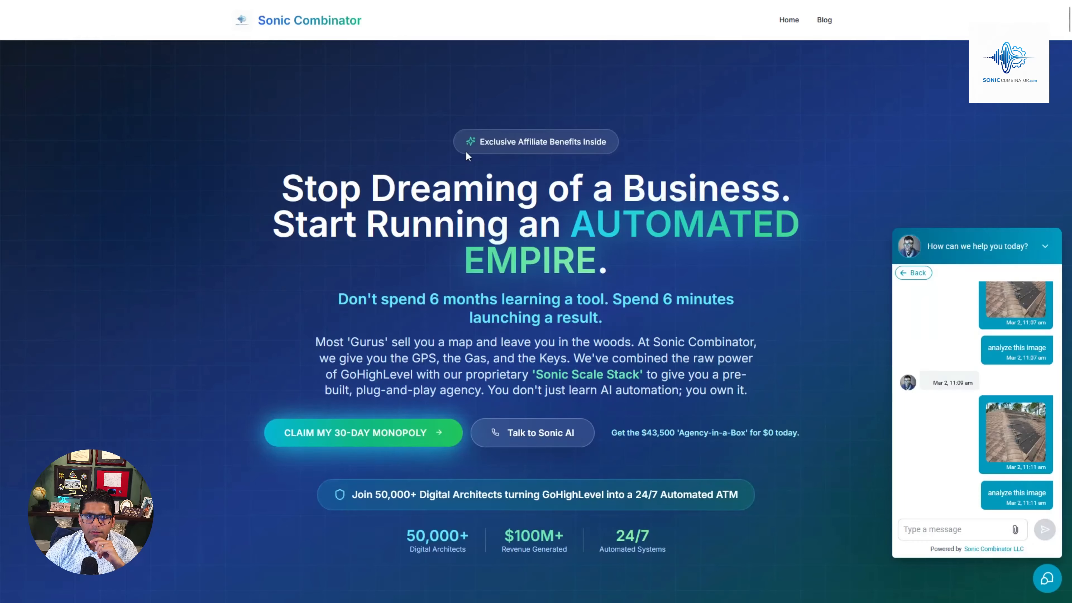
{"action": "mouse_move", "coordinate": [76, 4]}
{"action": "left_click", "coordinate": [56, 36]}
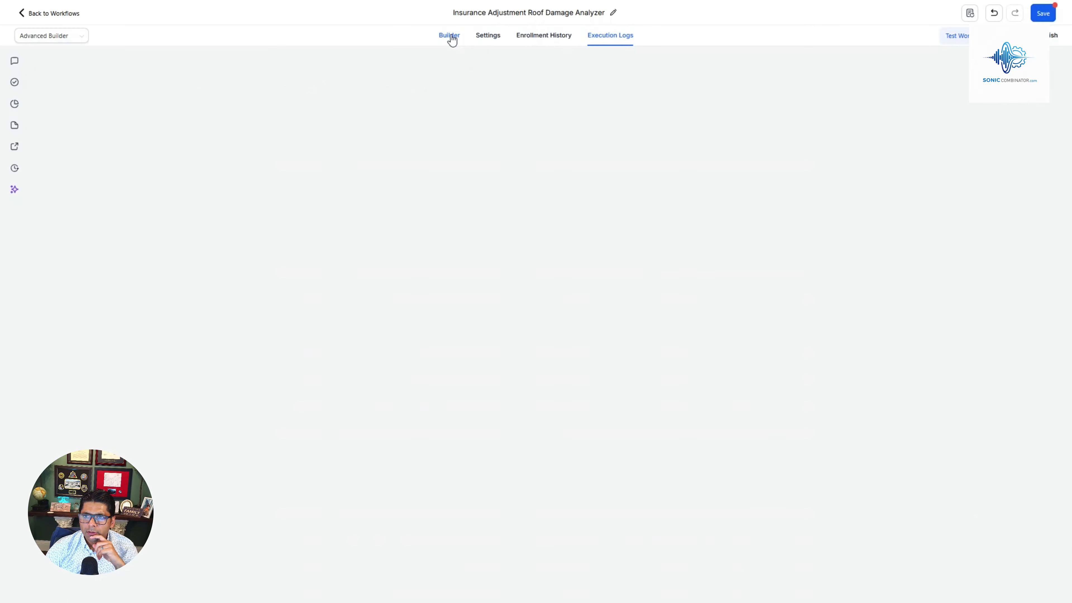
{"action": "left_click", "coordinate": [450, 38]}
{"action": "left_click", "coordinate": [1042, 14]}
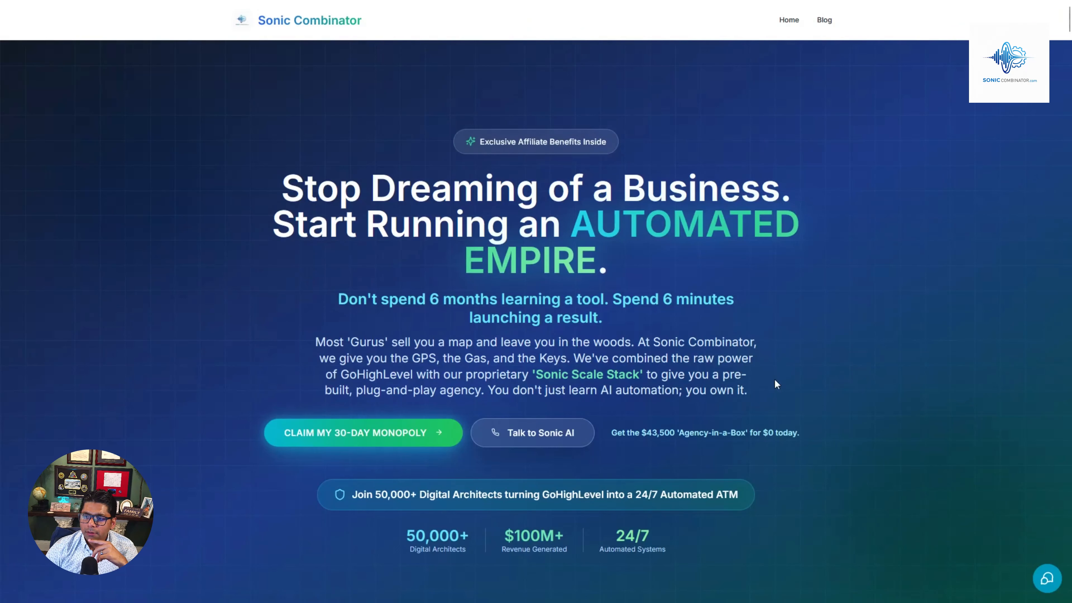
Reopen the website's live chat, send the roof photo again with "analyze this image" and read through the agent's replies
{"action": "left_click", "coordinate": [988, 365]}
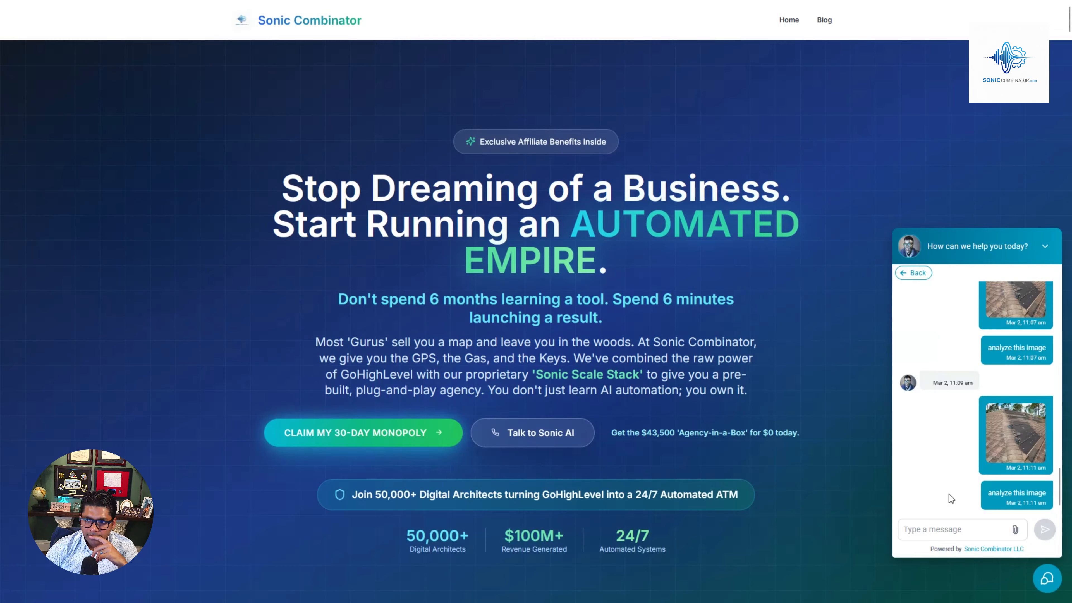
{"action": "left_click", "coordinate": [967, 528]}
{"action": "type", "text": "analyze this image"}
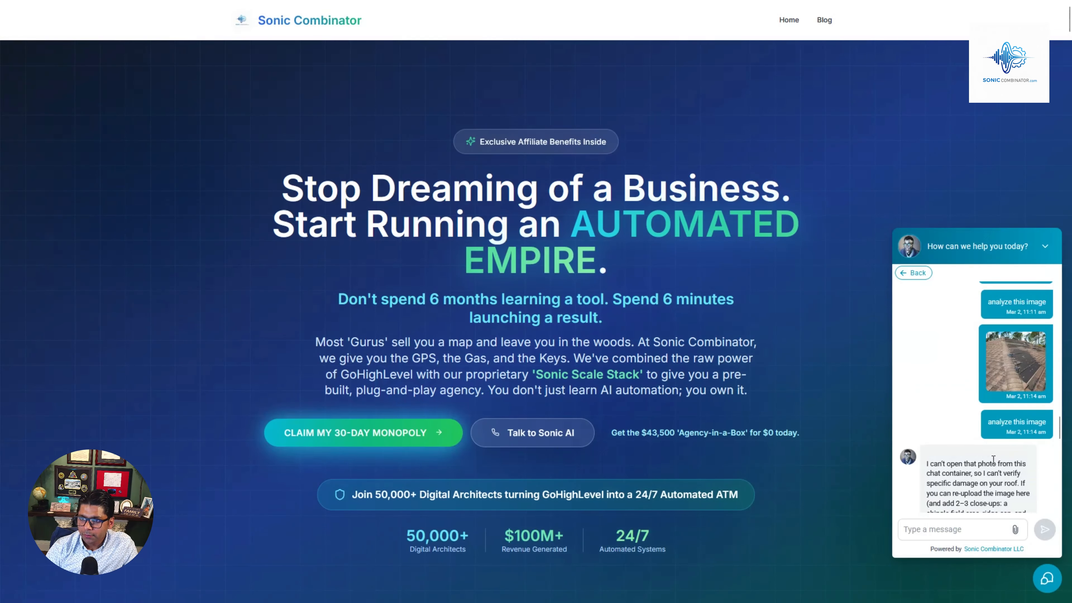
{"action": "scroll", "coordinate": [993, 461], "scroll_direction": "down", "scroll_amount": 3}
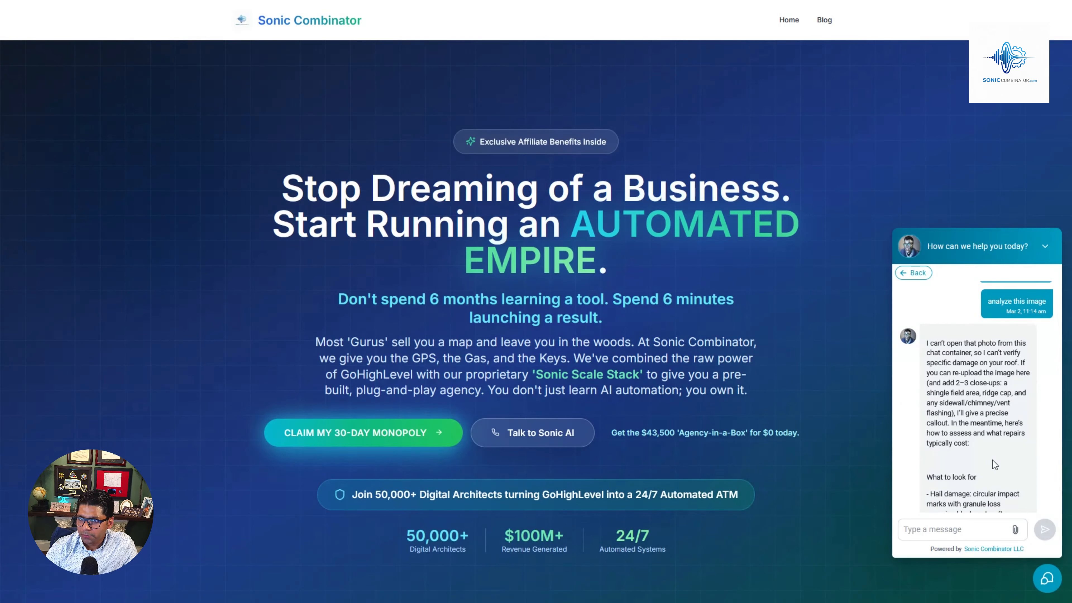
{"action": "scroll", "coordinate": [980, 473], "scroll_direction": "down", "scroll_amount": 10}
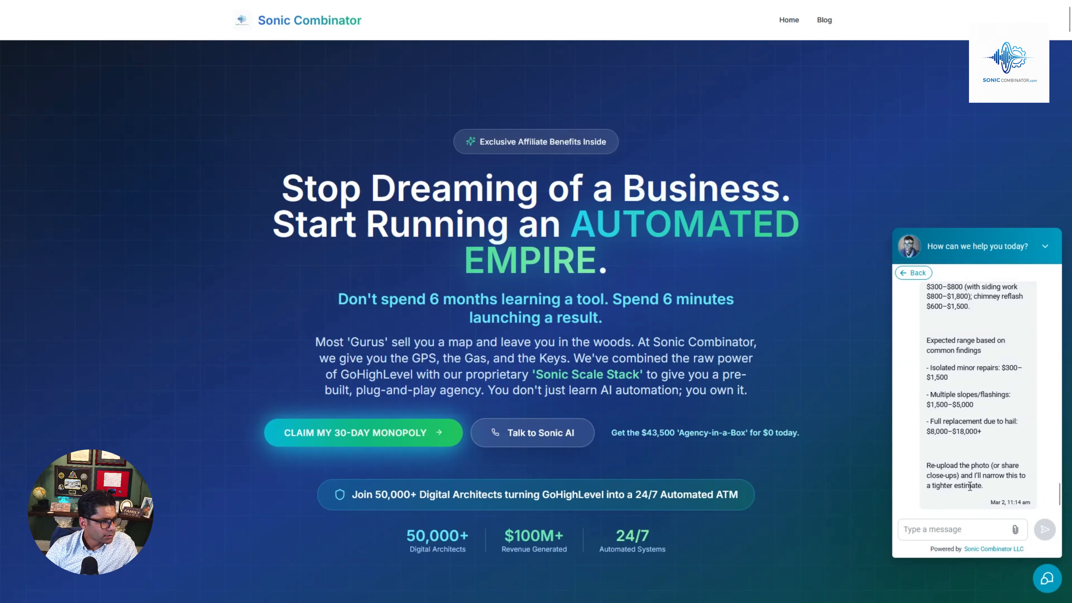
{"action": "scroll", "coordinate": [970, 487], "scroll_direction": "up", "scroll_amount": 10}
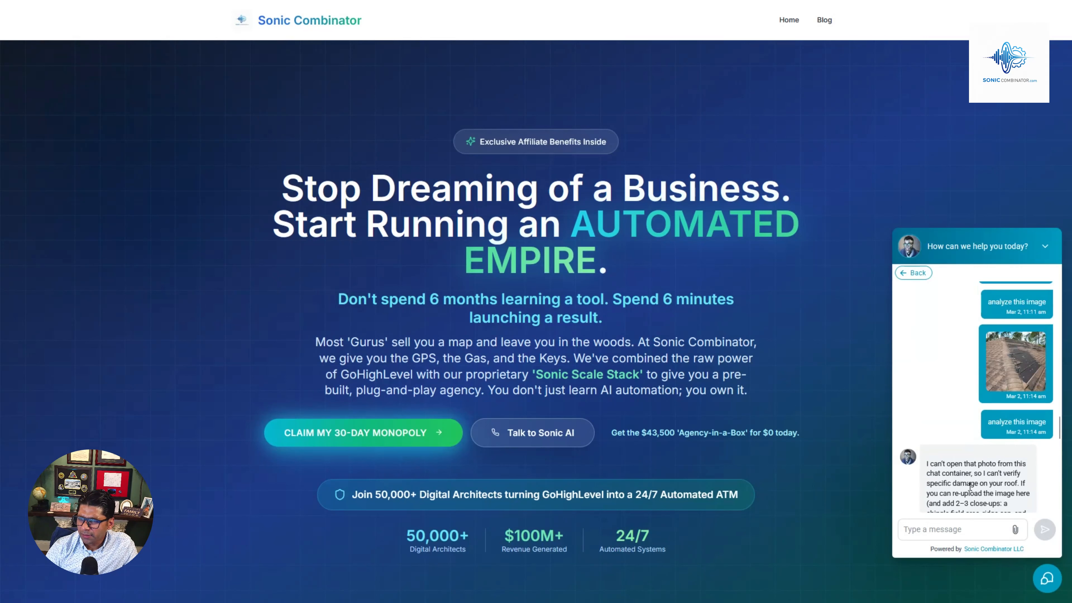
{"action": "scroll", "coordinate": [1005, 519], "scroll_direction": "down", "scroll_amount": 10}
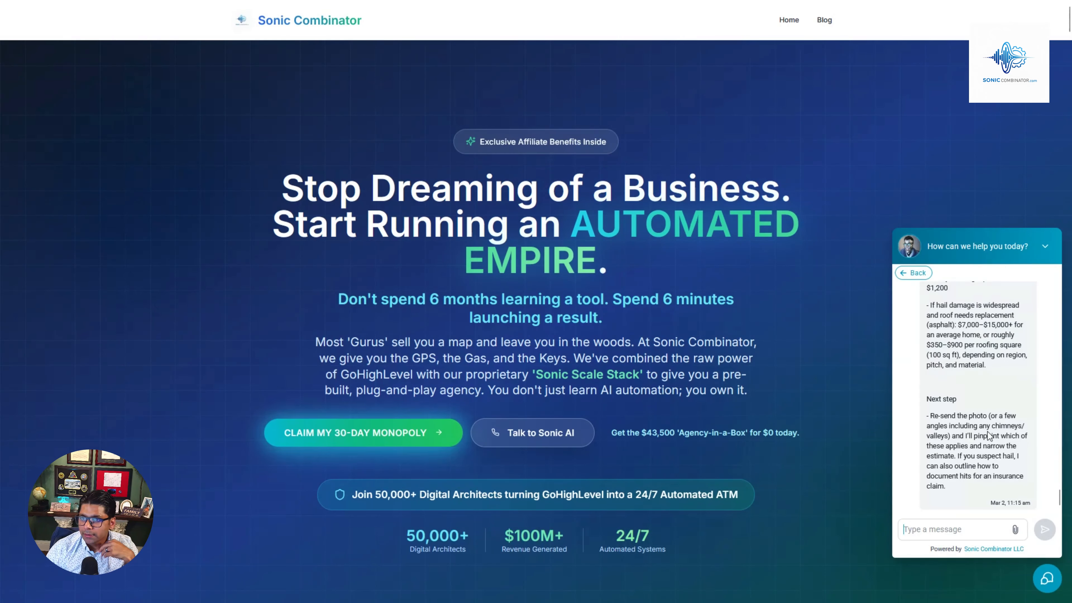
{"action": "scroll", "coordinate": [992, 440], "scroll_direction": "up", "scroll_amount": 10}
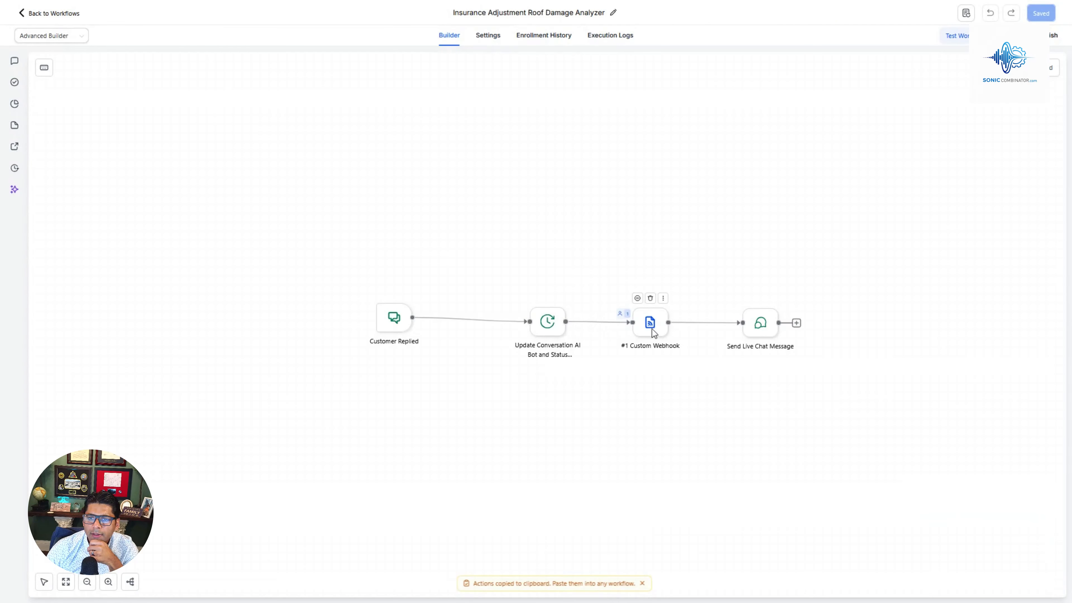
Refresh the workflow's execution logs and compare the Custom Webhook details of the latest run with the 11:09:24 am run
{"action": "left_click", "coordinate": [618, 38]}
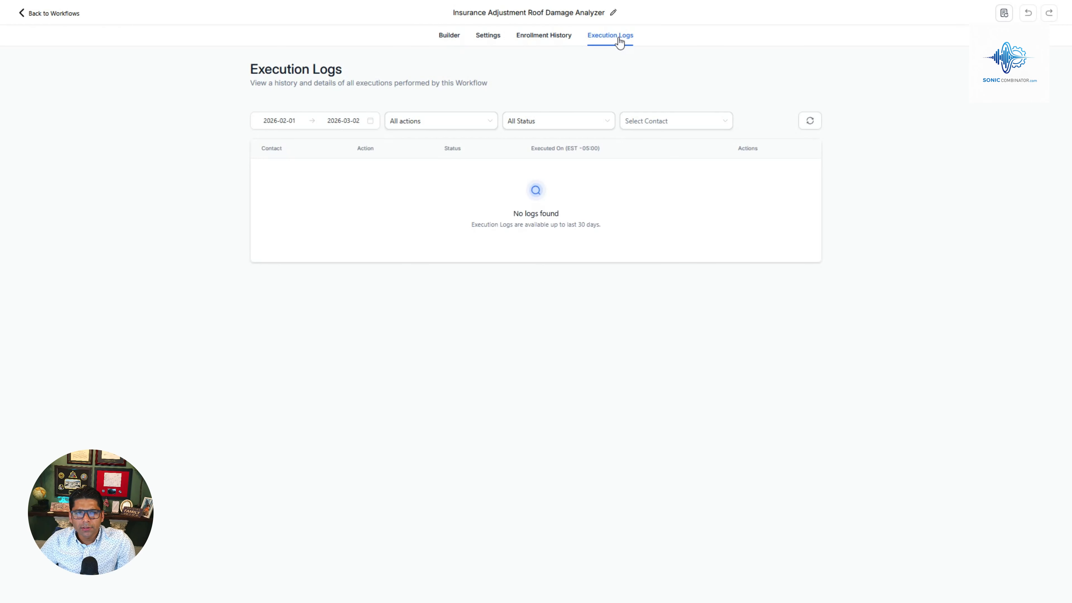
{"action": "left_click", "coordinate": [809, 121]}
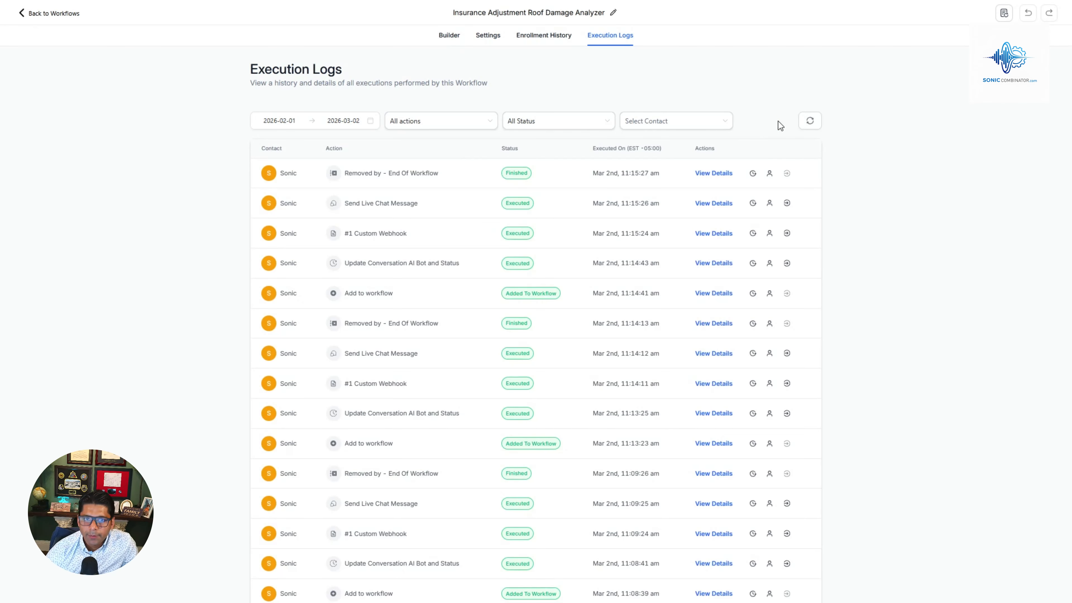
{"action": "left_click", "coordinate": [706, 236]}
{"action": "left_click", "coordinate": [713, 534]}
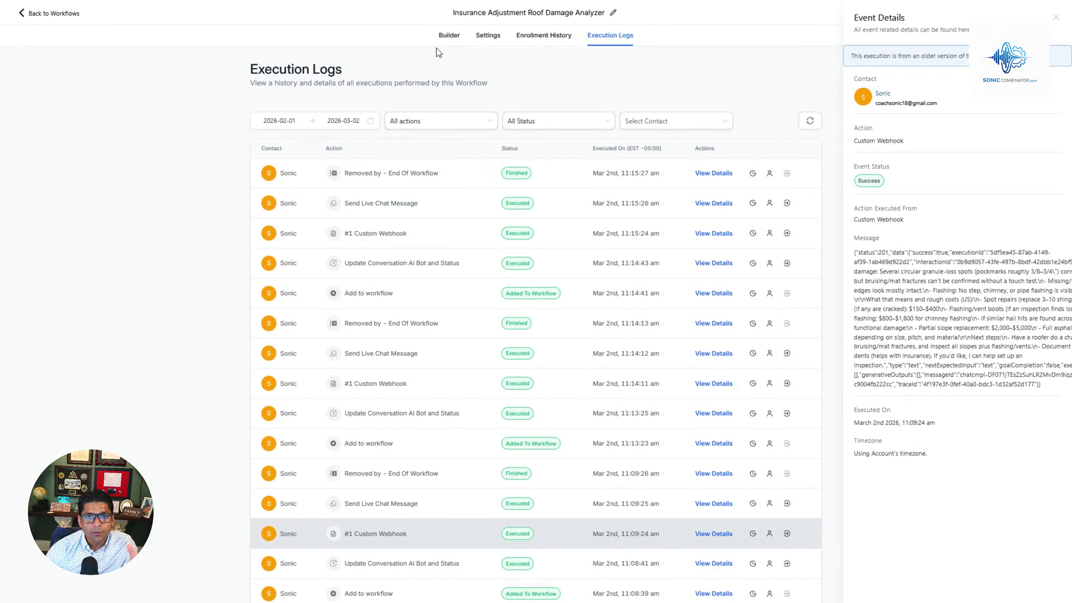
Recheck the workflow's Send Live Chat Message action and examine the AI Agent node's prompt, model and connections in the Image Analyzer agent
{"action": "left_click", "coordinate": [445, 38]}
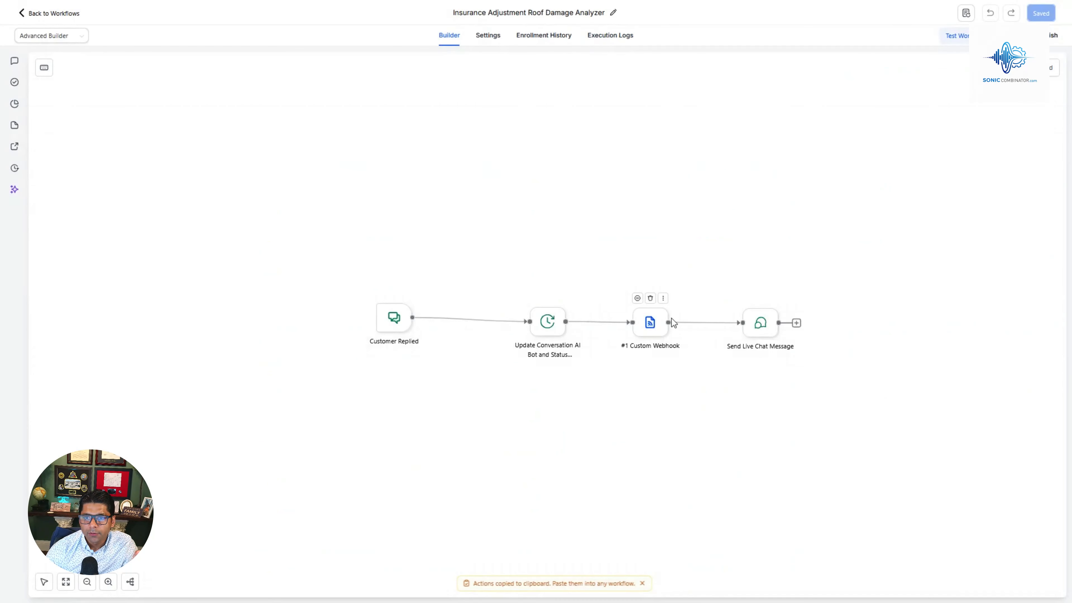
{"action": "left_click", "coordinate": [760, 325]}
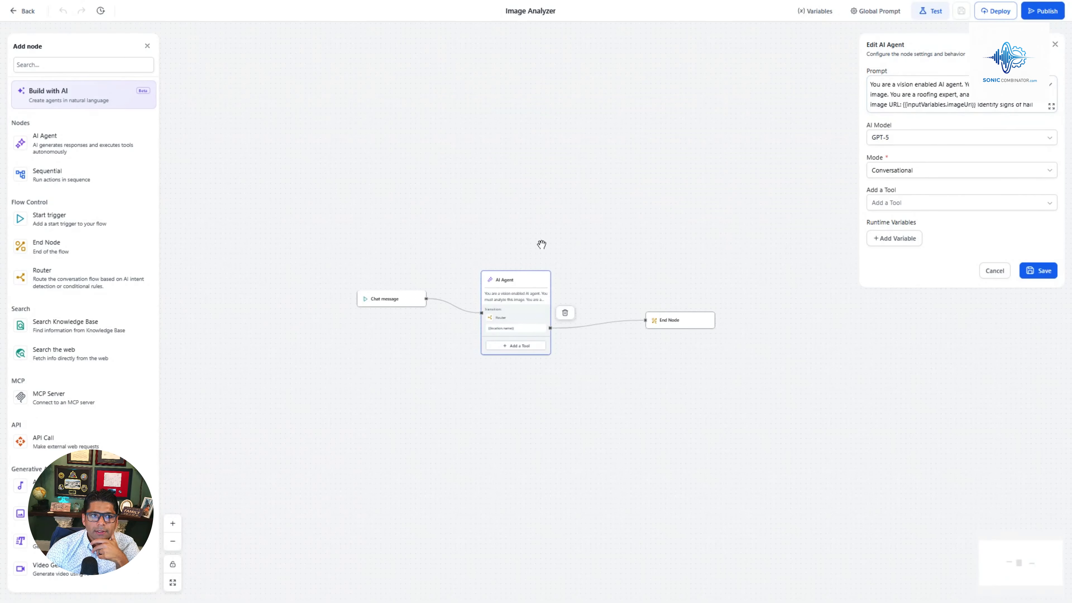
{"action": "scroll", "coordinate": [542, 245], "scroll_direction": "up", "scroll_amount": 3}
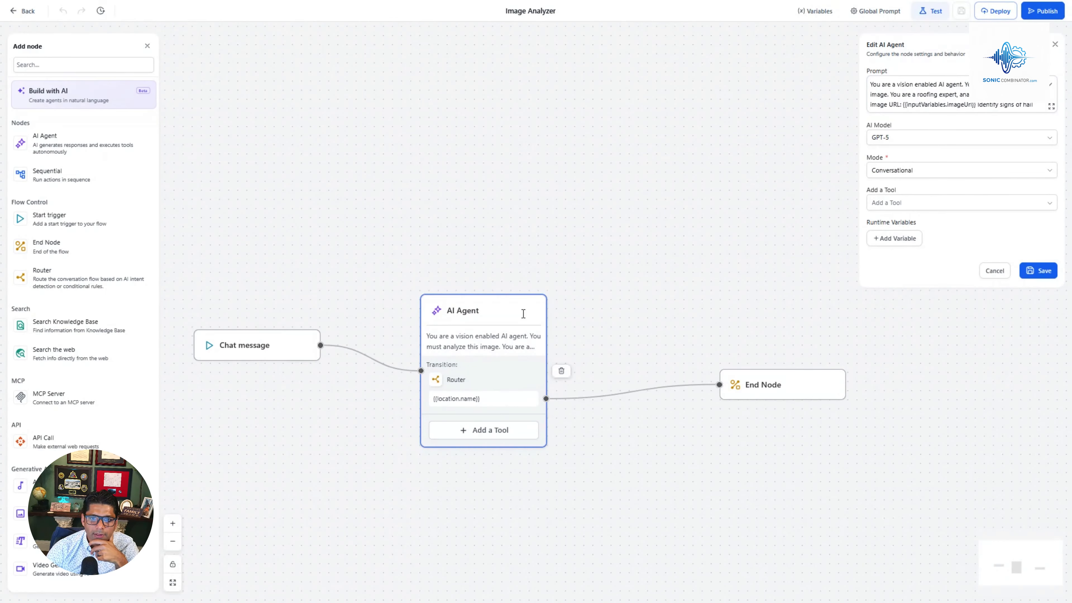
{"action": "scroll", "coordinate": [83, 350], "scroll_direction": "down", "scroll_amount": 4}
{"action": "scroll", "coordinate": [83, 350], "scroll_direction": "up", "scroll_amount": 4}
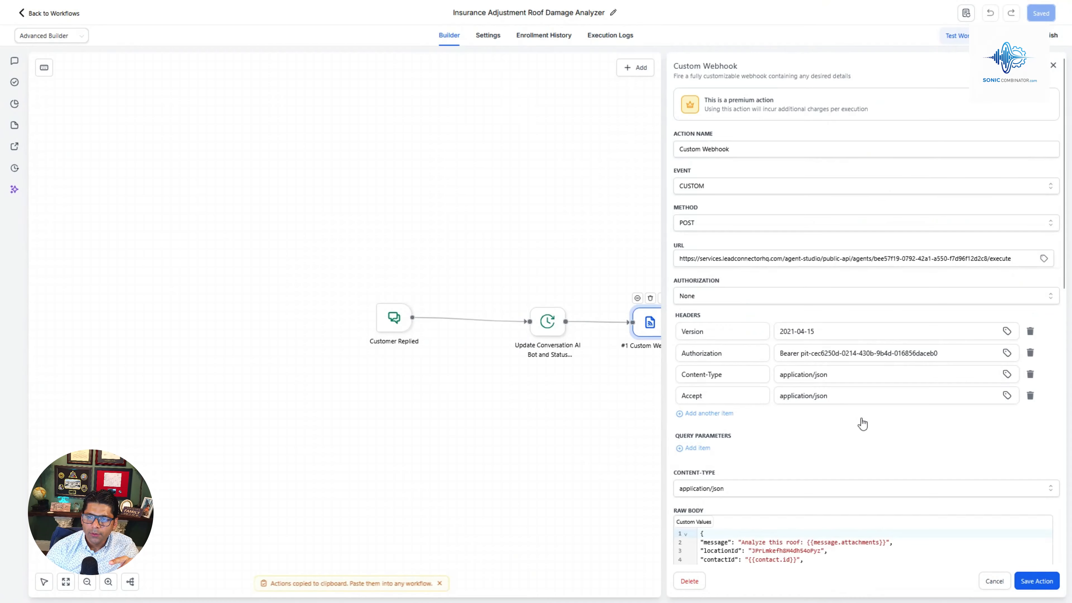
Review Custom Webhook's headers and raw body, send a test request for the selected contact and read the returned response
{"action": "scroll", "coordinate": [862, 423], "scroll_direction": "down", "scroll_amount": 8}
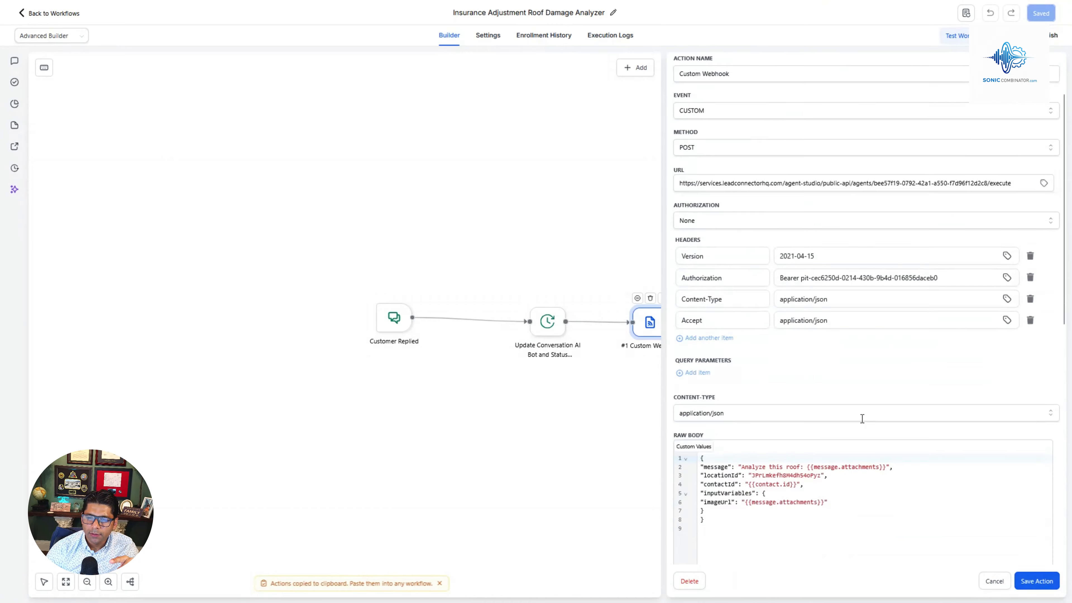
{"action": "left_click", "coordinate": [696, 544]}
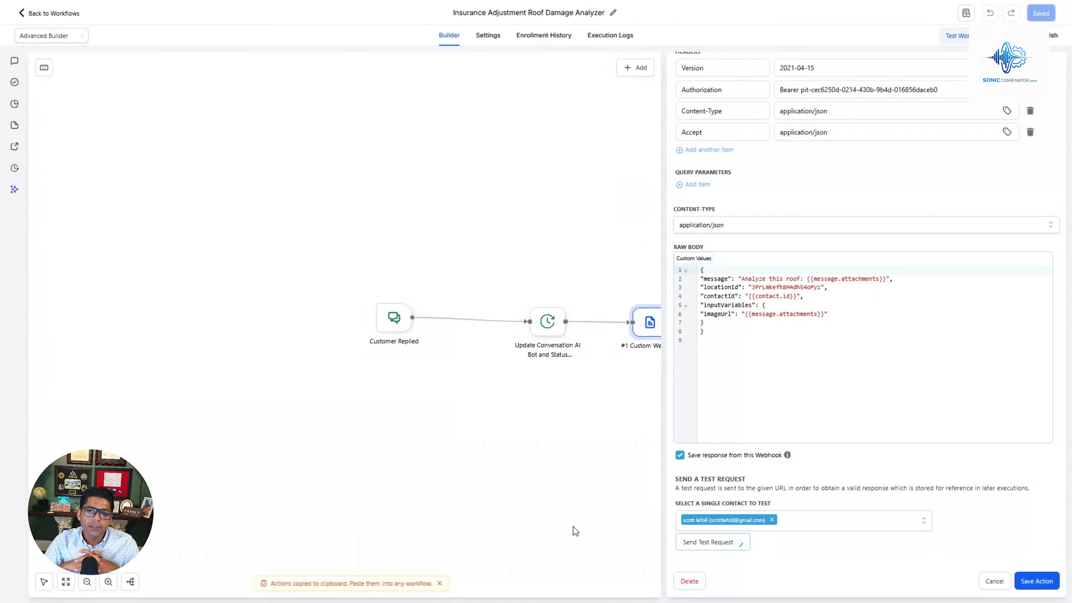
{"action": "scroll", "coordinate": [832, 497], "scroll_direction": "down", "scroll_amount": 2}
{"action": "scroll", "coordinate": [831, 498], "scroll_direction": "down", "scroll_amount": 5}
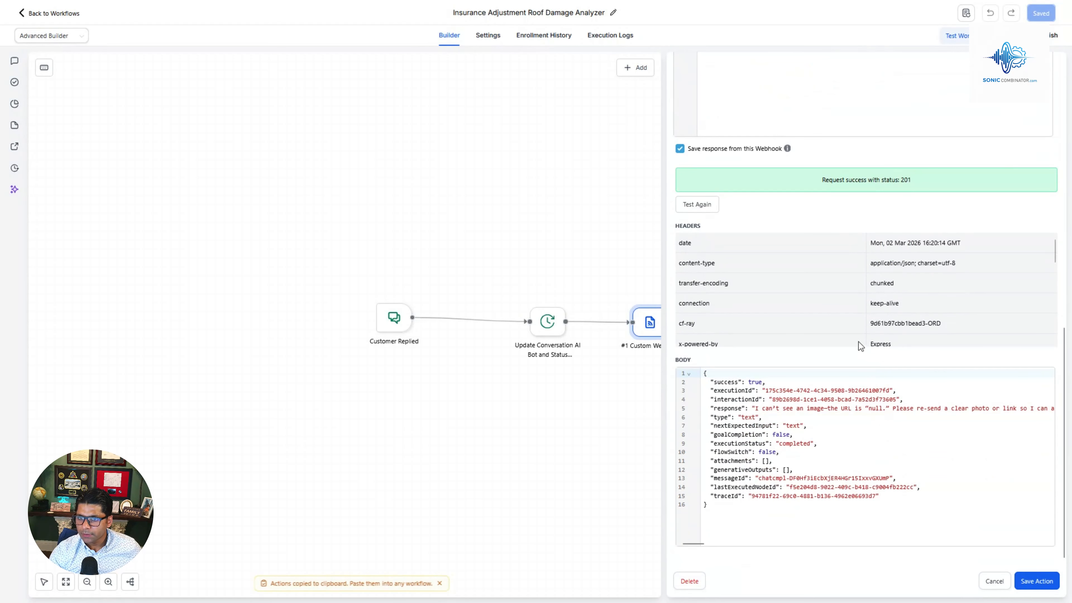
{"action": "scroll", "coordinate": [859, 342], "scroll_direction": "up", "scroll_amount": 7}
{"action": "scroll", "coordinate": [918, 121], "scroll_direction": "up", "scroll_amount": 6}
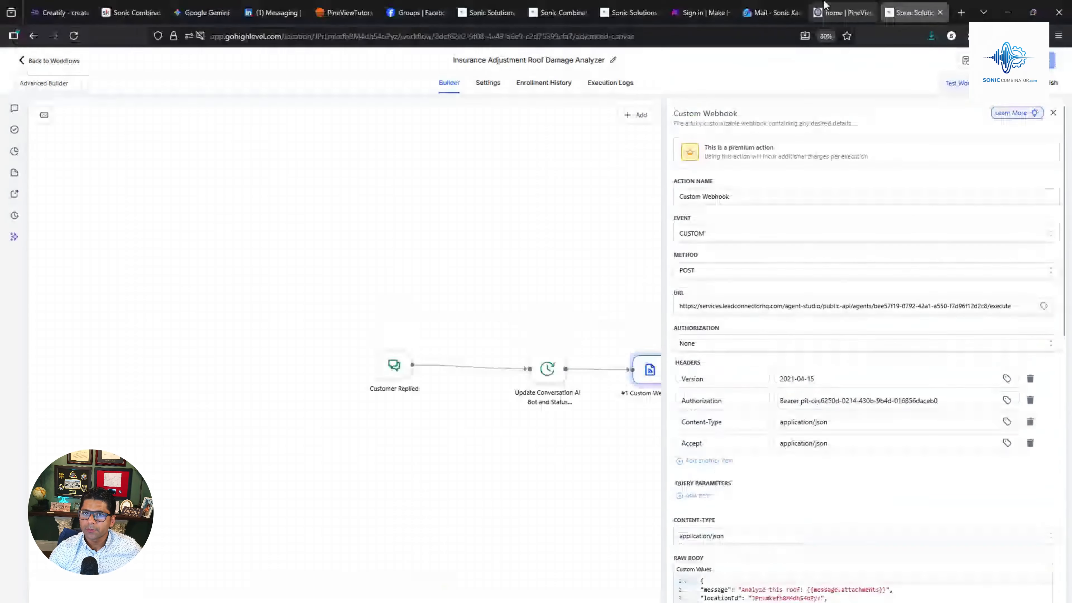
Send the roof photo with "analyze this image" in the website's live chat once more, read the full analysis and reload the site
{"action": "left_click", "coordinate": [835, 11]}
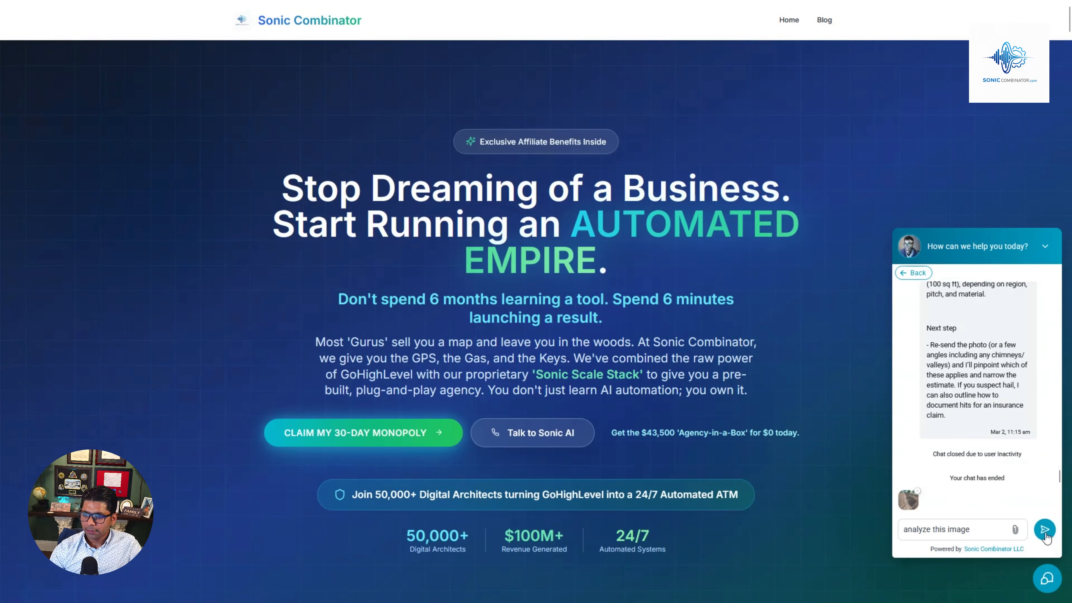
{"action": "left_click", "coordinate": [1045, 533]}
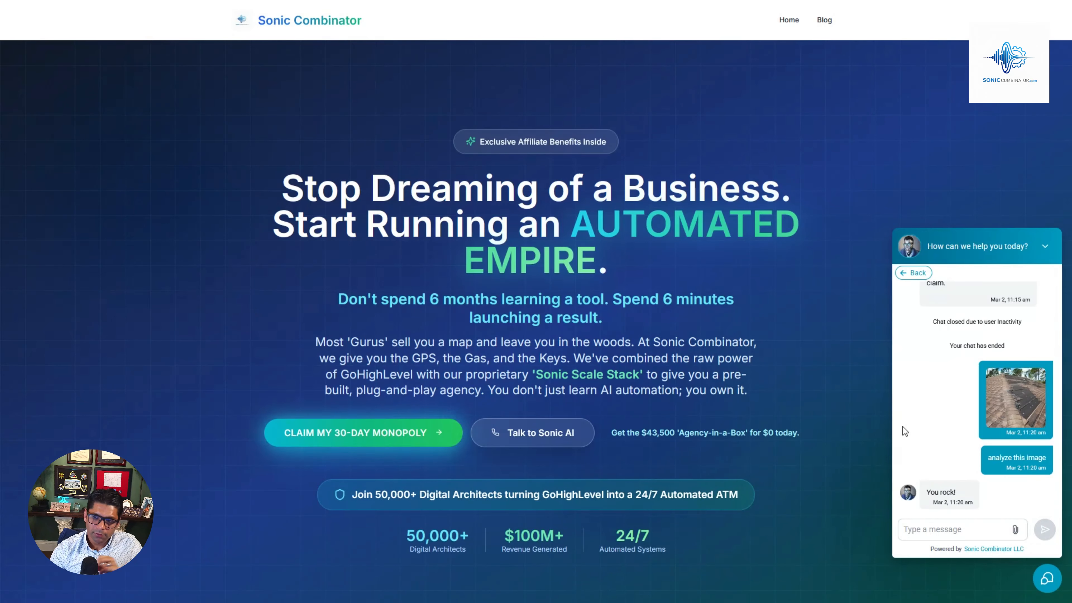
{"action": "scroll", "coordinate": [985, 446], "scroll_direction": "up", "scroll_amount": 5}
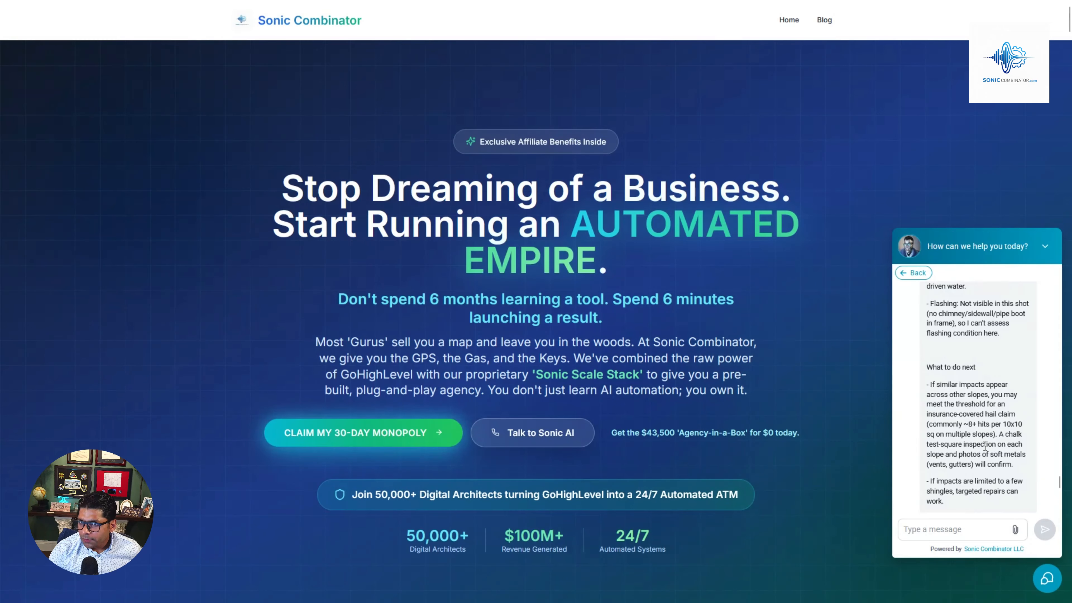
{"action": "scroll", "coordinate": [985, 446], "scroll_direction": "up", "scroll_amount": 10}
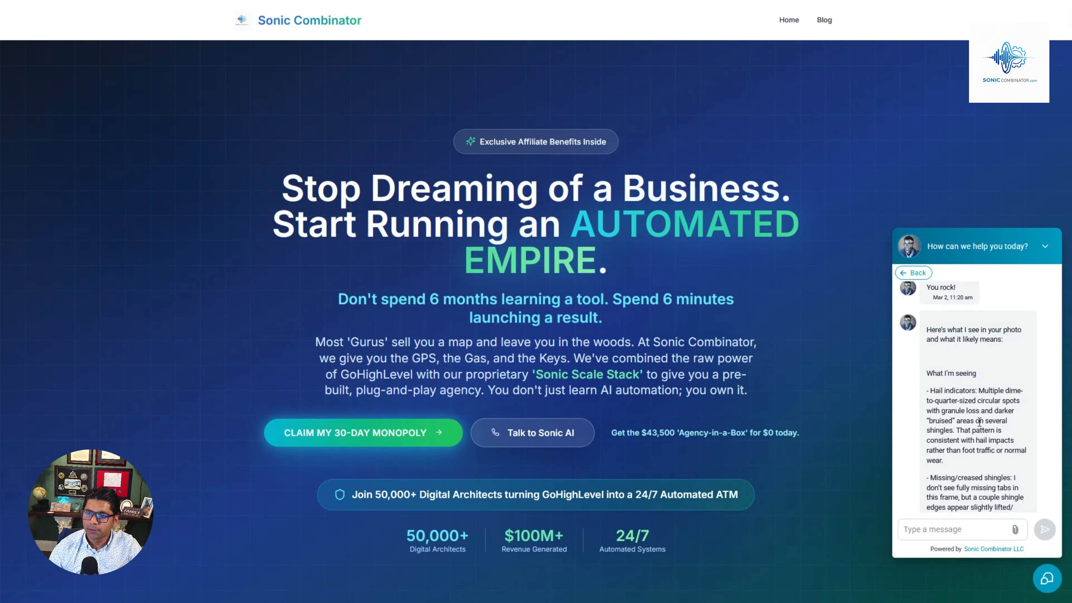
{"action": "scroll", "coordinate": [980, 433], "scroll_direction": "down", "scroll_amount": 10}
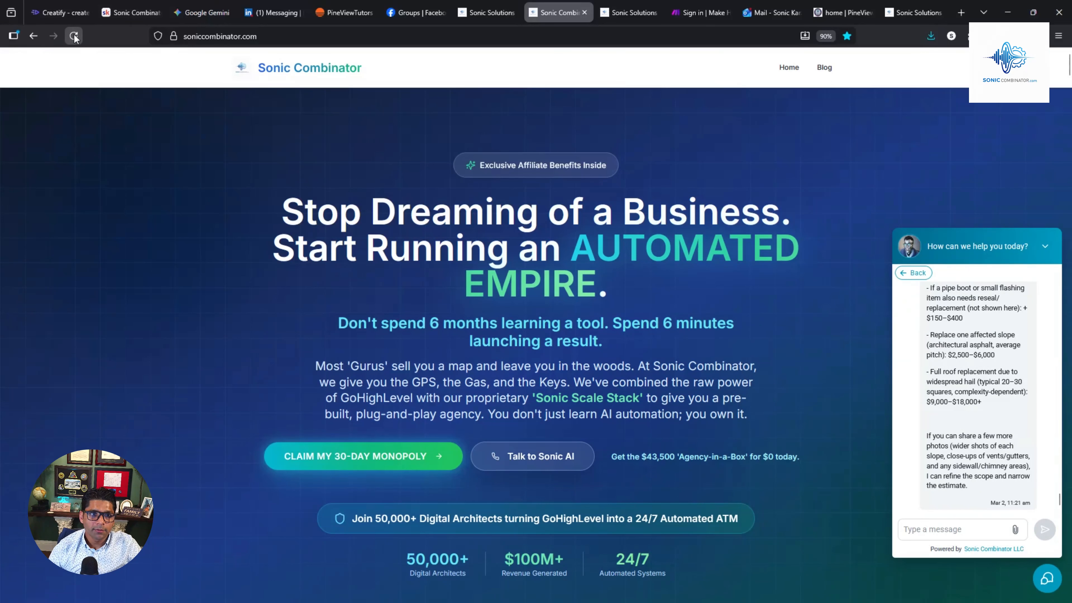
{"action": "left_click", "coordinate": [74, 35]}
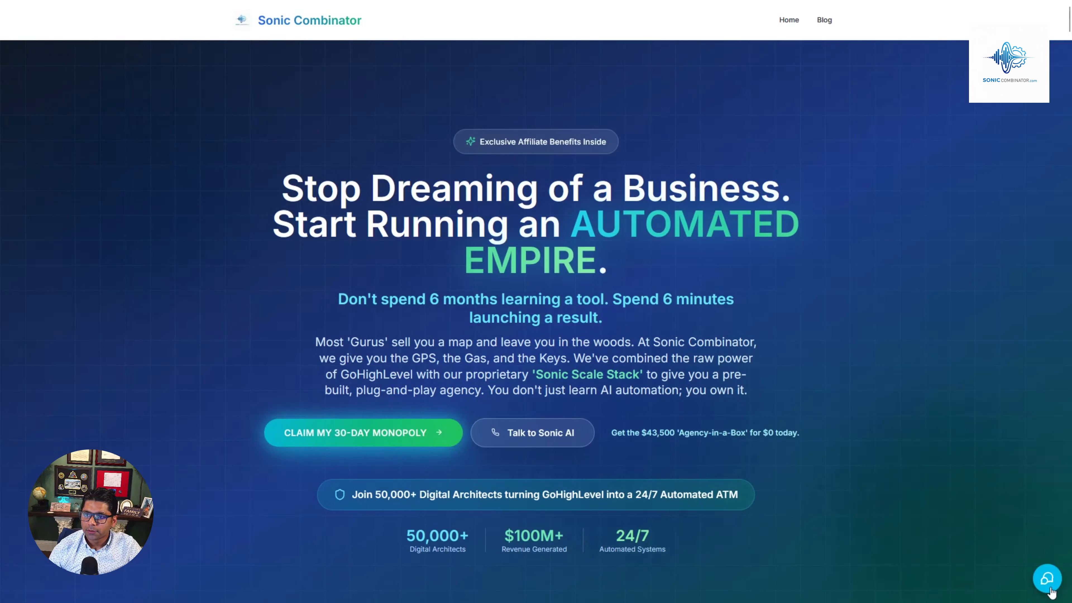
Open the existing live chat conversation and send the roof photo with "Hey I just had a storm and my roof is damaged, help!"
{"action": "left_click", "coordinate": [1047, 578]}
{"action": "left_click", "coordinate": [996, 376]}
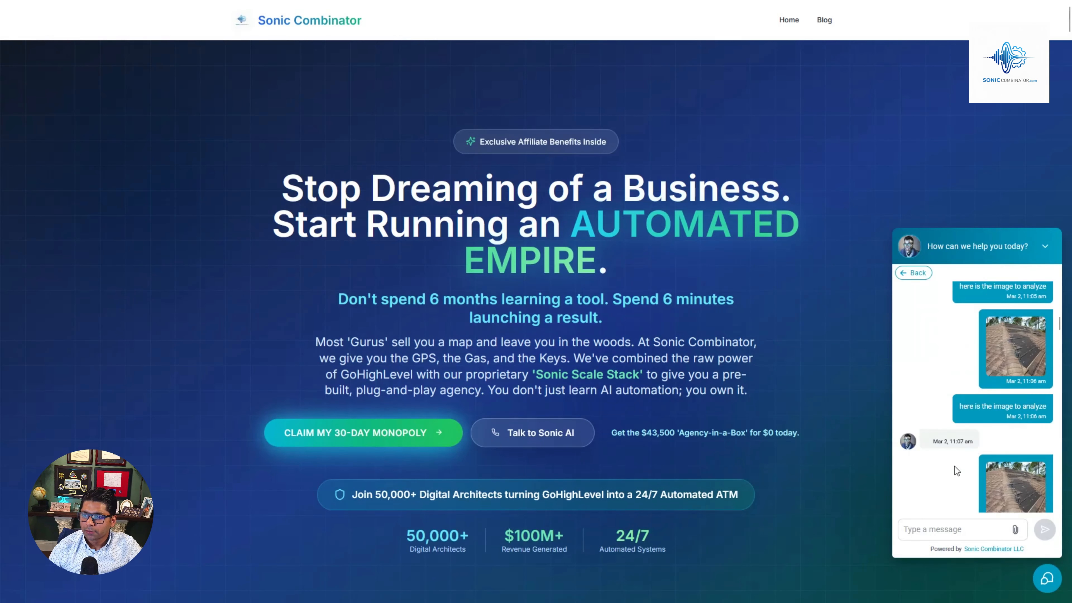
{"action": "scroll", "coordinate": [955, 465], "scroll_direction": "down", "scroll_amount": 5}
{"action": "scroll", "coordinate": [1028, 474], "scroll_direction": "down", "scroll_amount": 5}
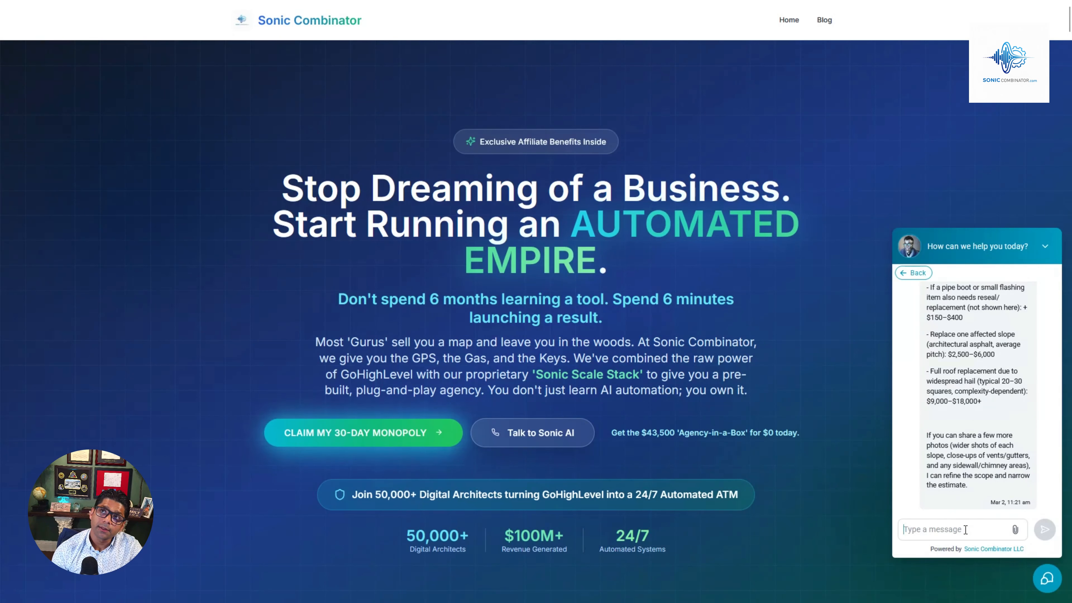
{"action": "left_click", "coordinate": [965, 529]}
{"action": "type", "text": "Hey I jus"}
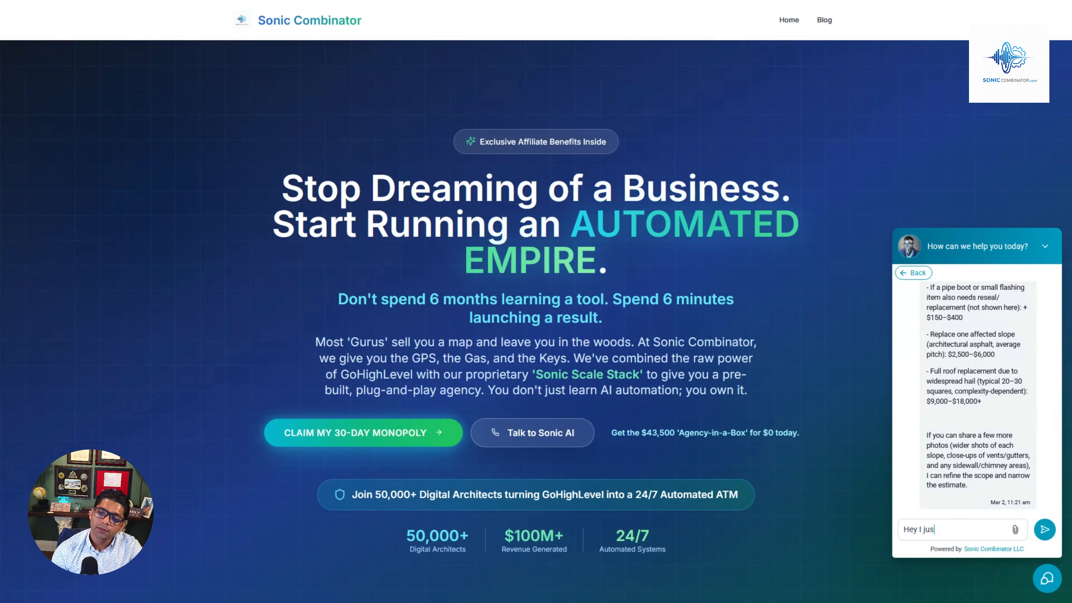
{"action": "type", "text": "t had a storm and my roof is damaged, help!"}
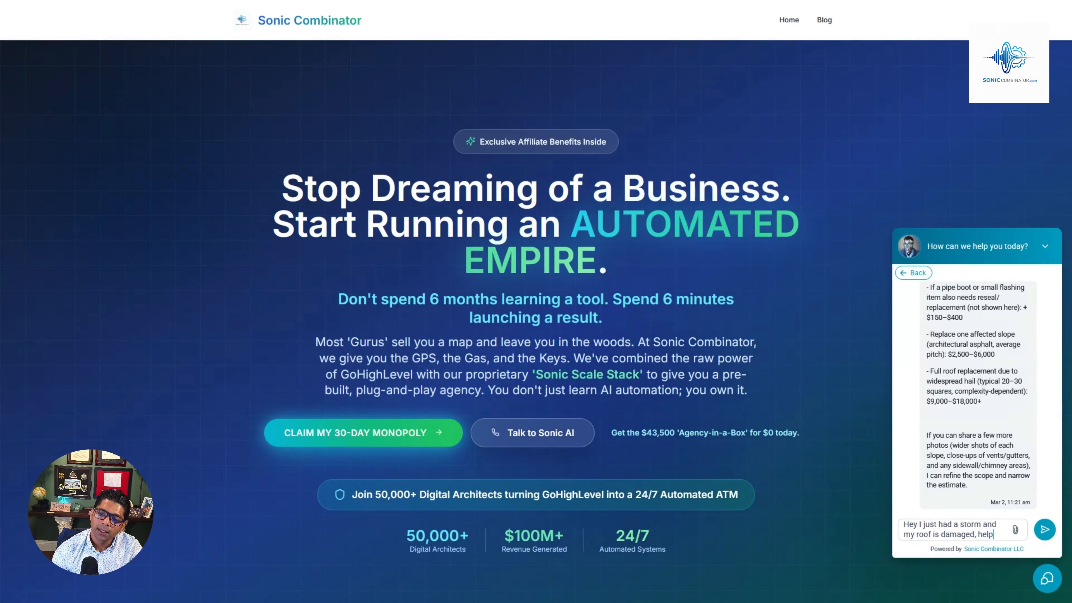
{"action": "key", "text": "ctrl+v"}
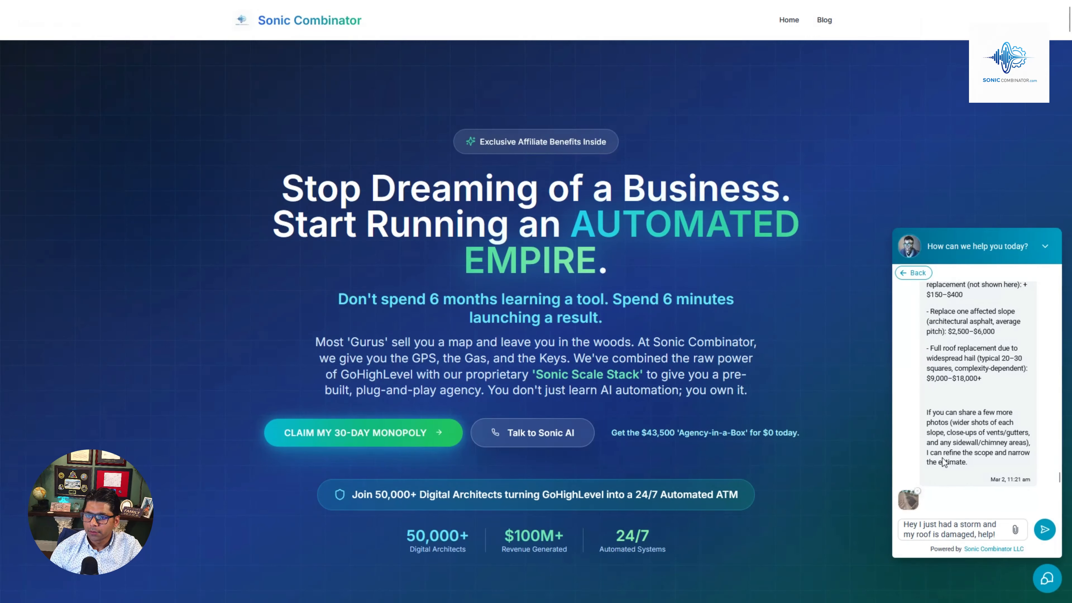
{"action": "left_click", "coordinate": [1045, 529]}
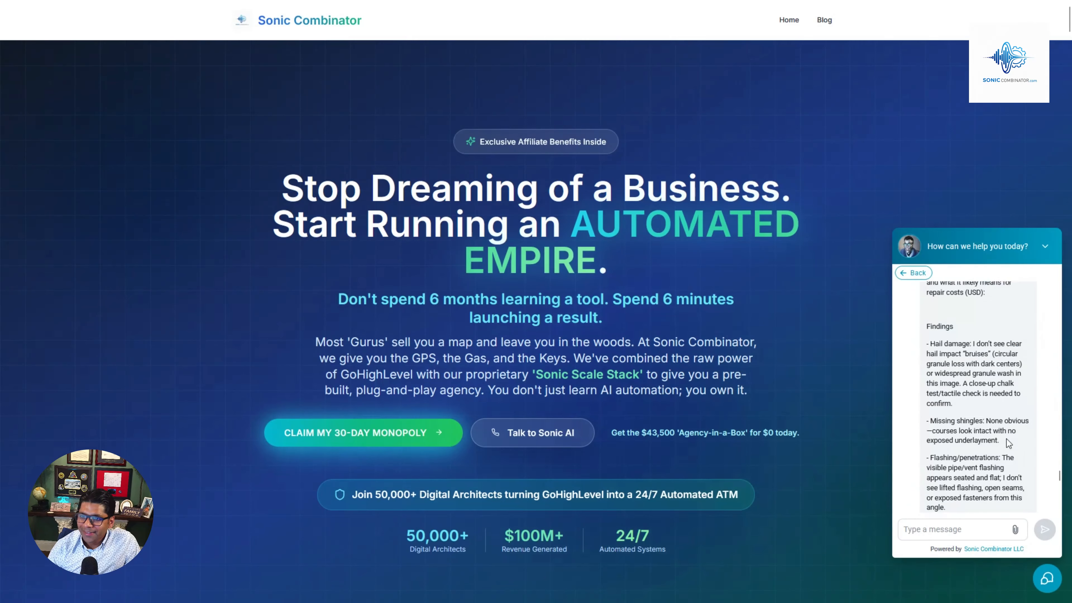
Read the live chat's roof analysis reply from the findings through the estimated costs to the next steps
{"action": "scroll", "coordinate": [1007, 439], "scroll_direction": "up", "scroll_amount": 3}
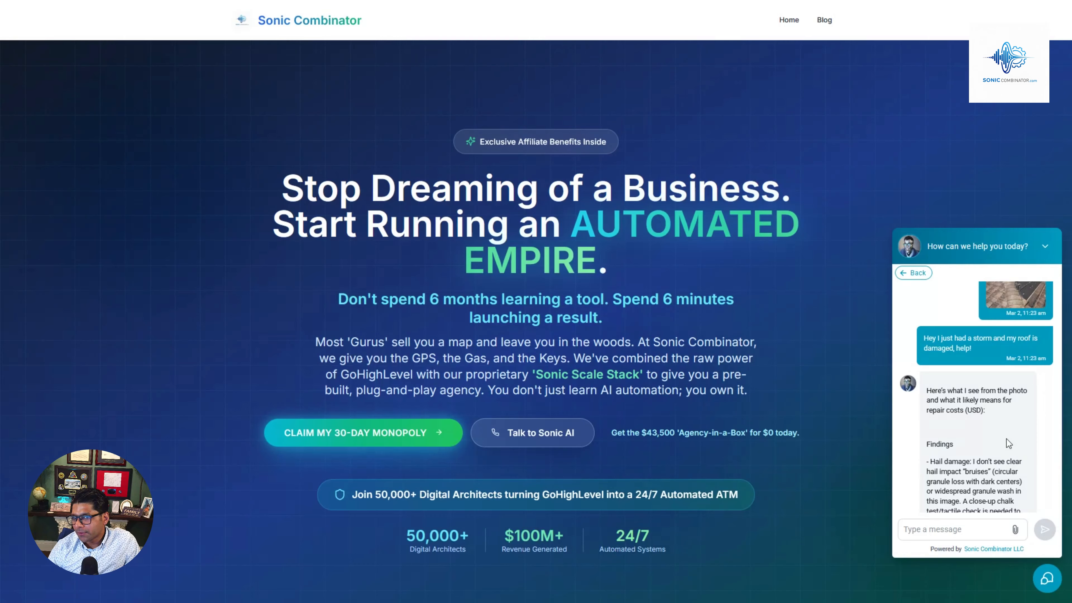
{"action": "scroll", "coordinate": [1007, 440], "scroll_direction": "down", "scroll_amount": 3}
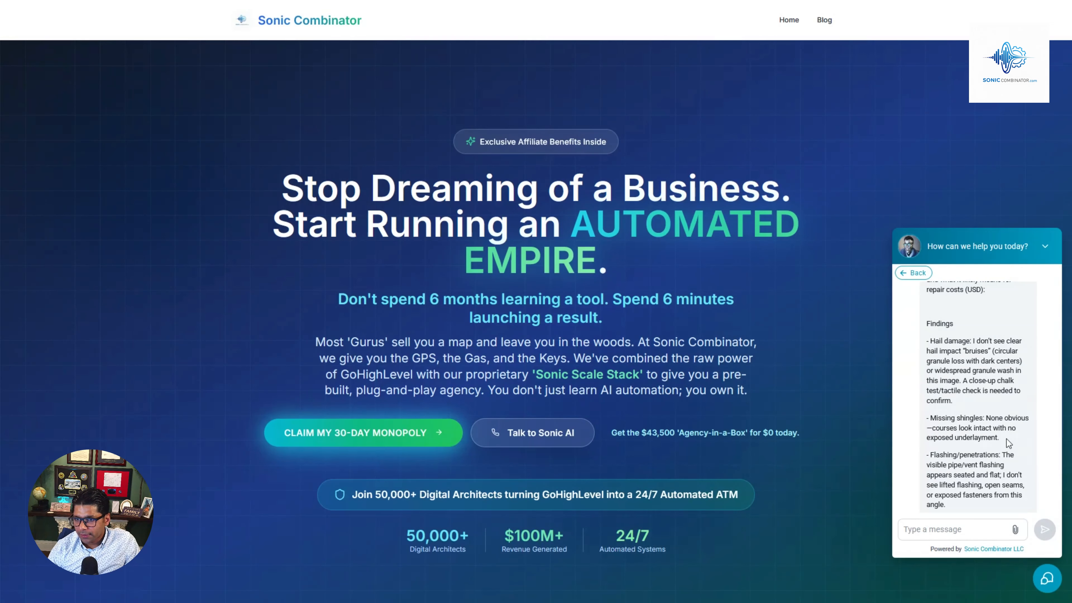
{"action": "scroll", "coordinate": [1007, 439], "scroll_direction": "down", "scroll_amount": 3}
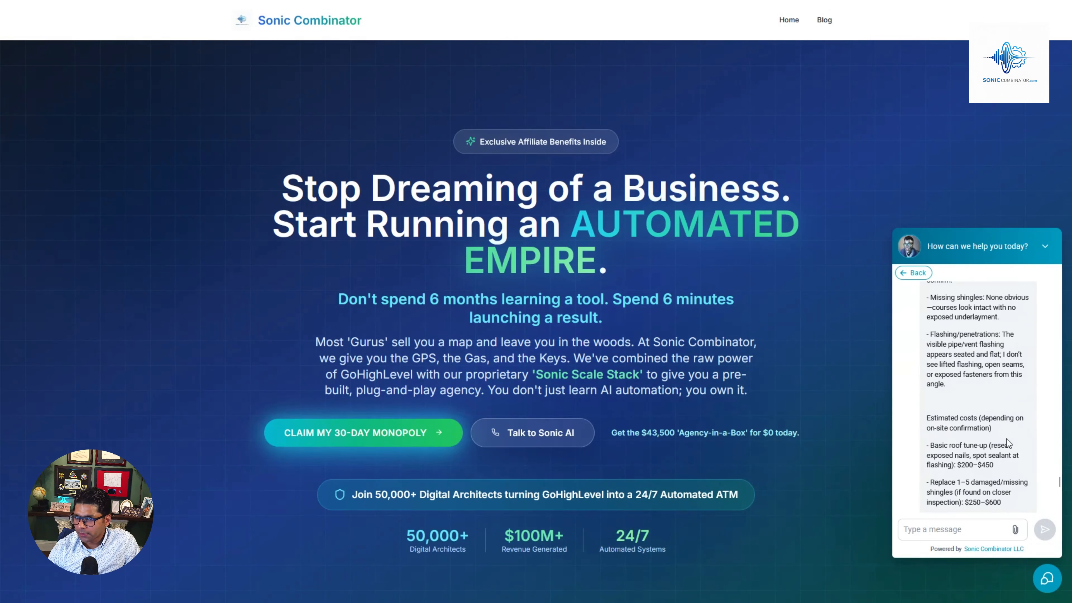
{"action": "scroll", "coordinate": [1007, 439], "scroll_direction": "down", "scroll_amount": 2}
{"action": "scroll", "coordinate": [1008, 443], "scroll_direction": "down", "scroll_amount": 2}
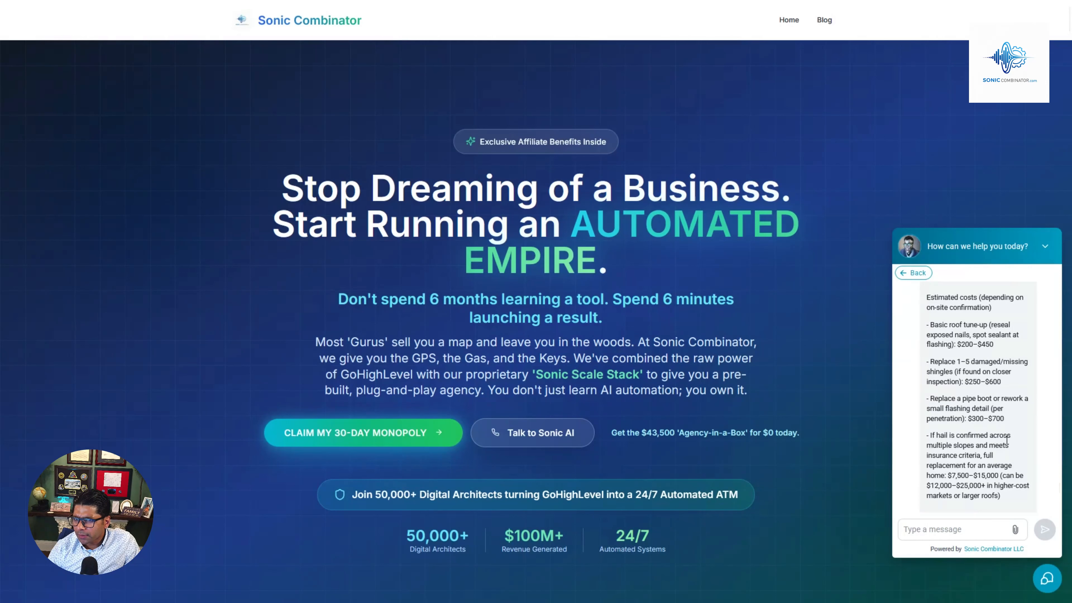
{"action": "scroll", "coordinate": [1008, 442], "scroll_direction": "down", "scroll_amount": 2}
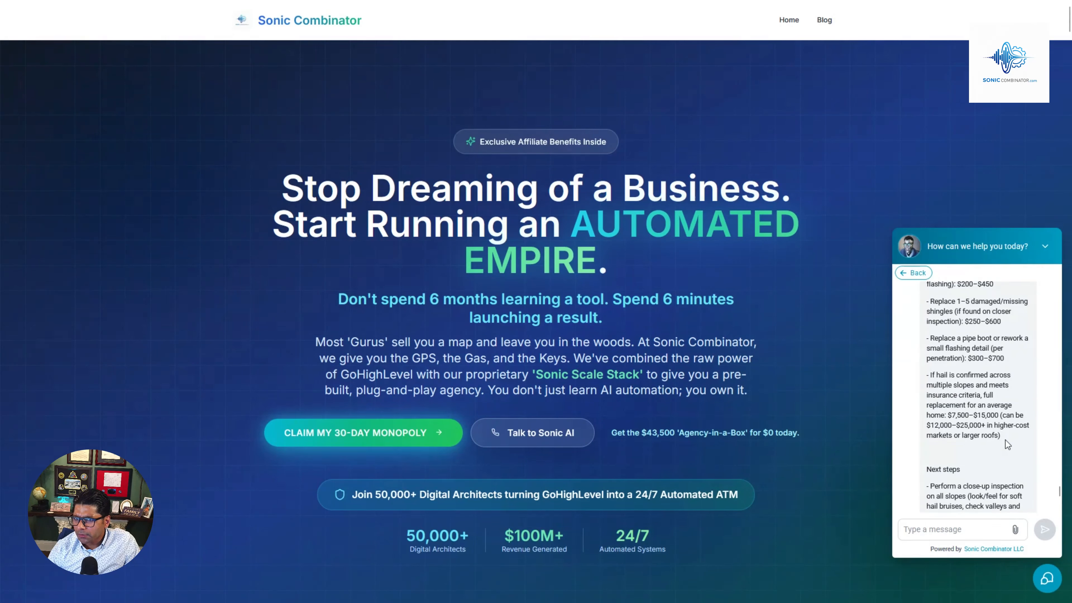
{"action": "scroll", "coordinate": [1006, 440], "scroll_direction": "down", "scroll_amount": 2}
{"action": "scroll", "coordinate": [1007, 442], "scroll_direction": "up", "scroll_amount": 2}
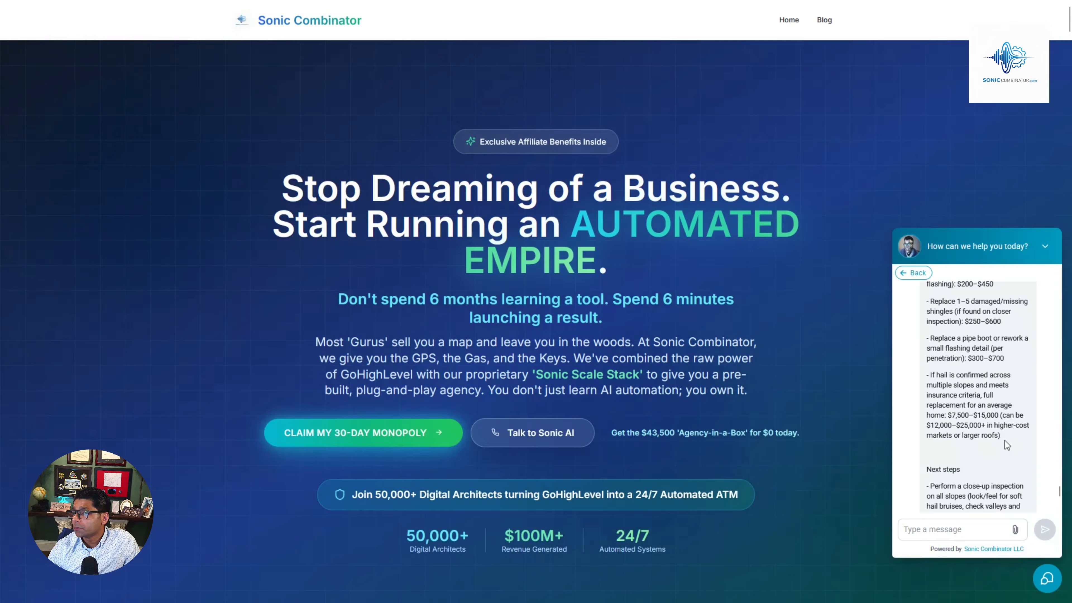
{"action": "scroll", "coordinate": [1005, 441], "scroll_direction": "down", "scroll_amount": 2}
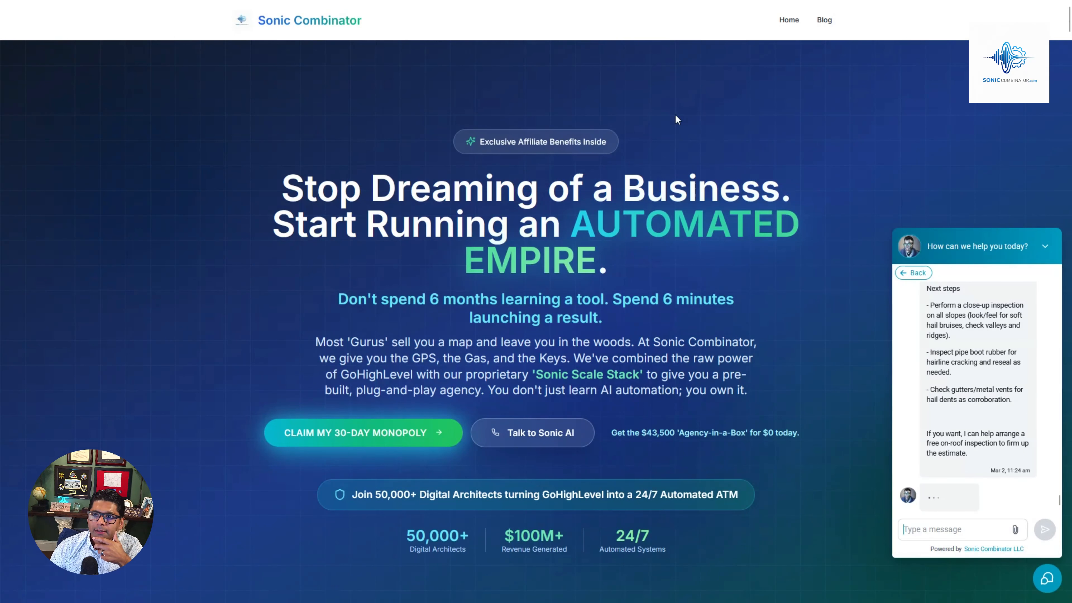
Return to the roof damage workflow and review the Customer Replied trigger's filters and the Update Conversation AI Bot and Status action's settings
{"action": "mouse_move", "coordinate": [718, 1]}
{"action": "left_click", "coordinate": [912, 12]}
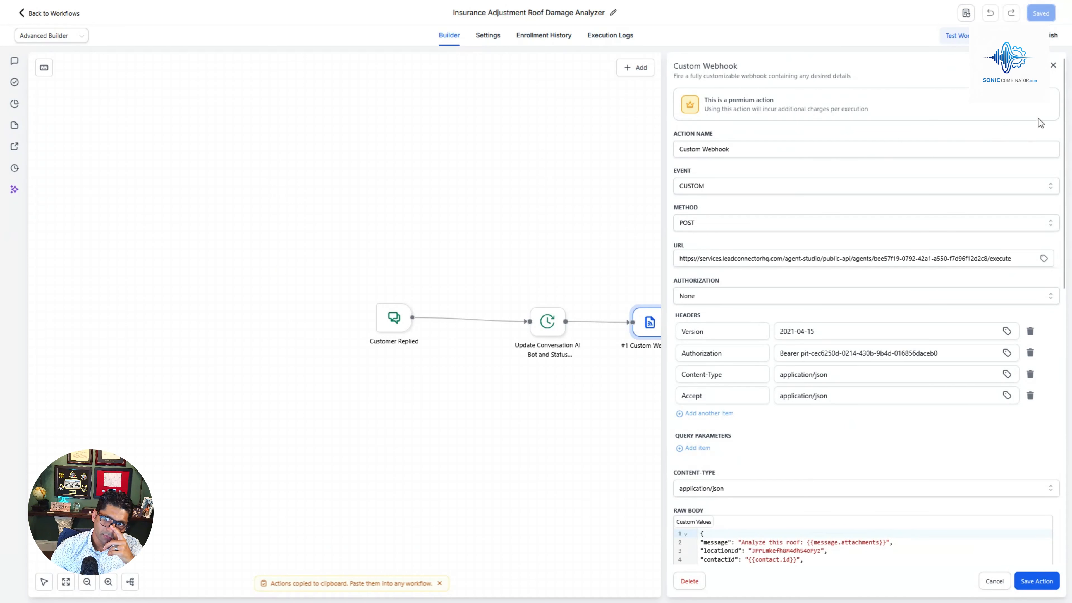
{"action": "left_click", "coordinate": [1053, 66]}
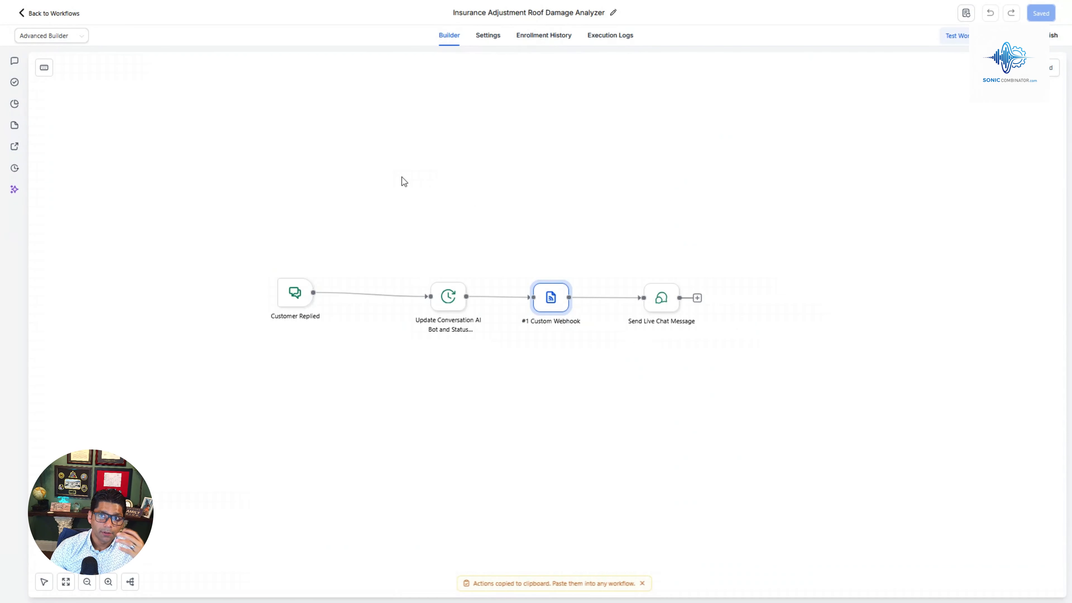
{"action": "left_click", "coordinate": [289, 299]}
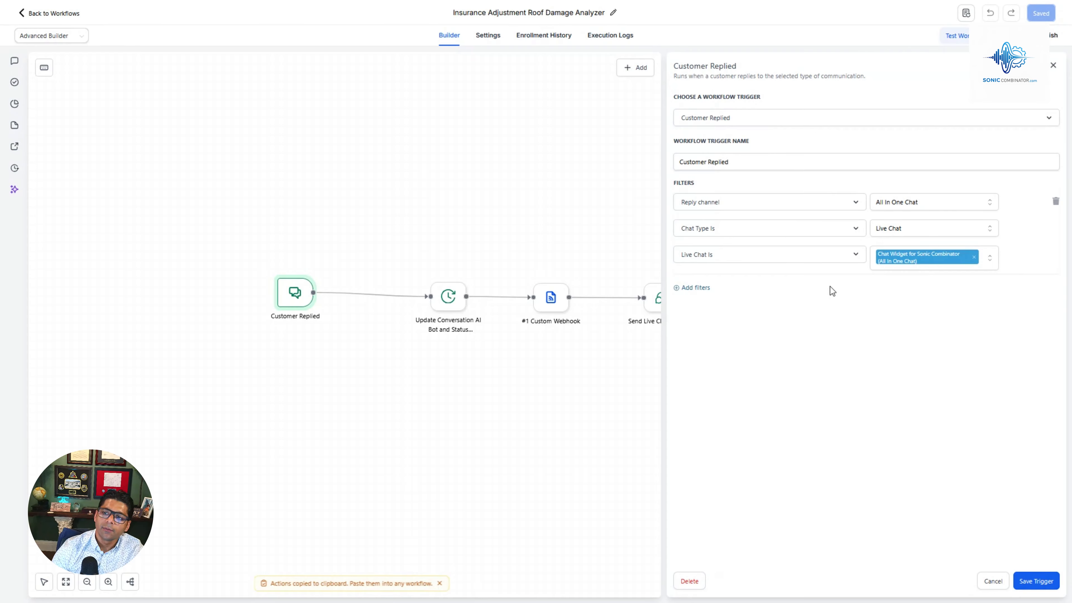
{"action": "mouse_move", "coordinate": [505, 4]}
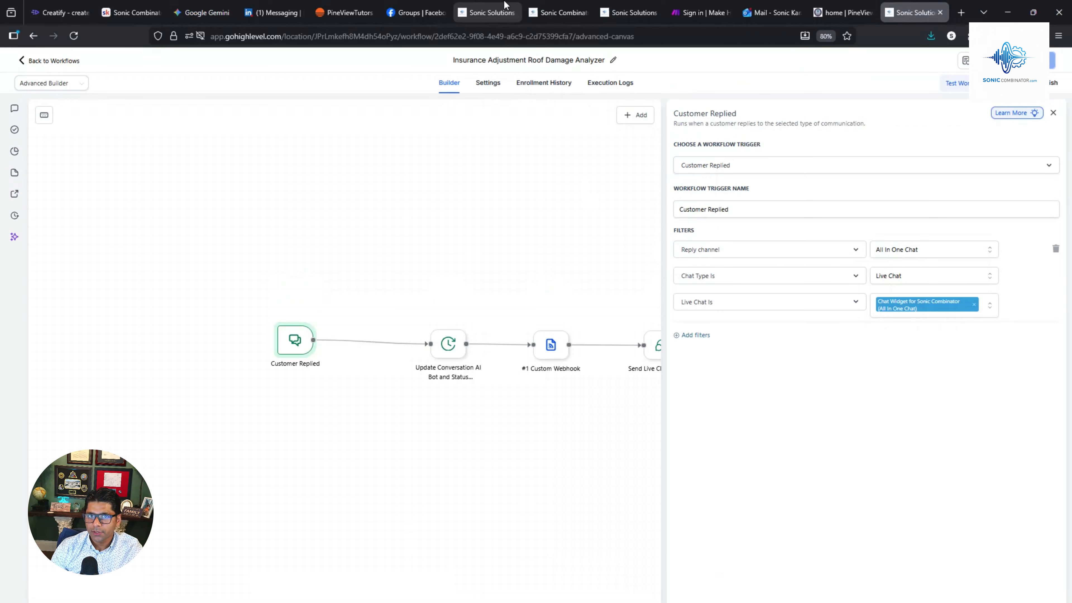
{"action": "left_click", "coordinate": [555, 14]}
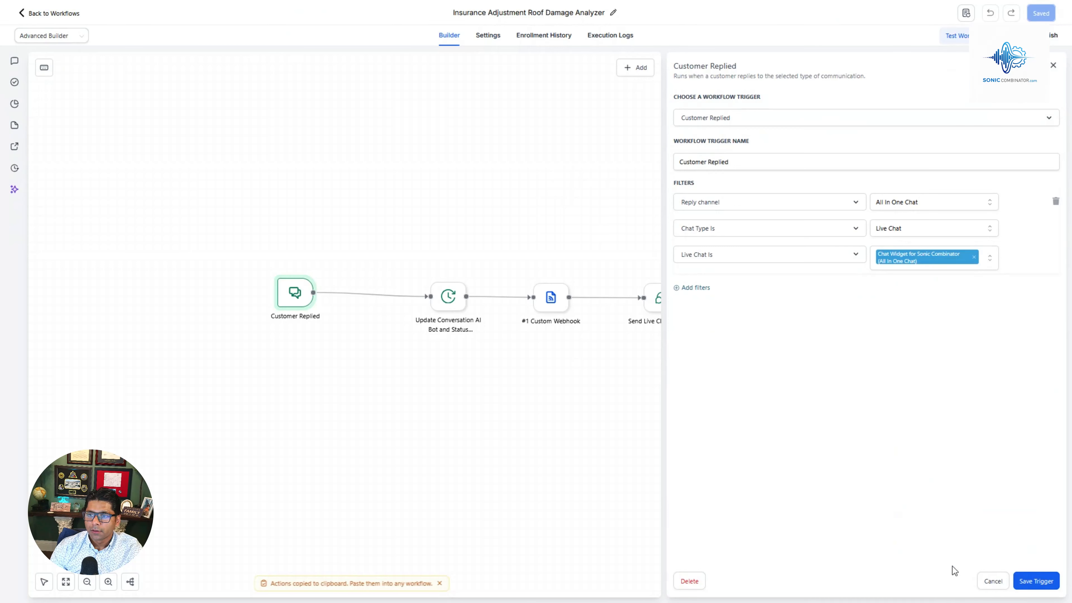
{"action": "left_click", "coordinate": [990, 580]}
{"action": "left_click_drag", "start_coordinate": [473, 419], "coordinate": [458, 424]}
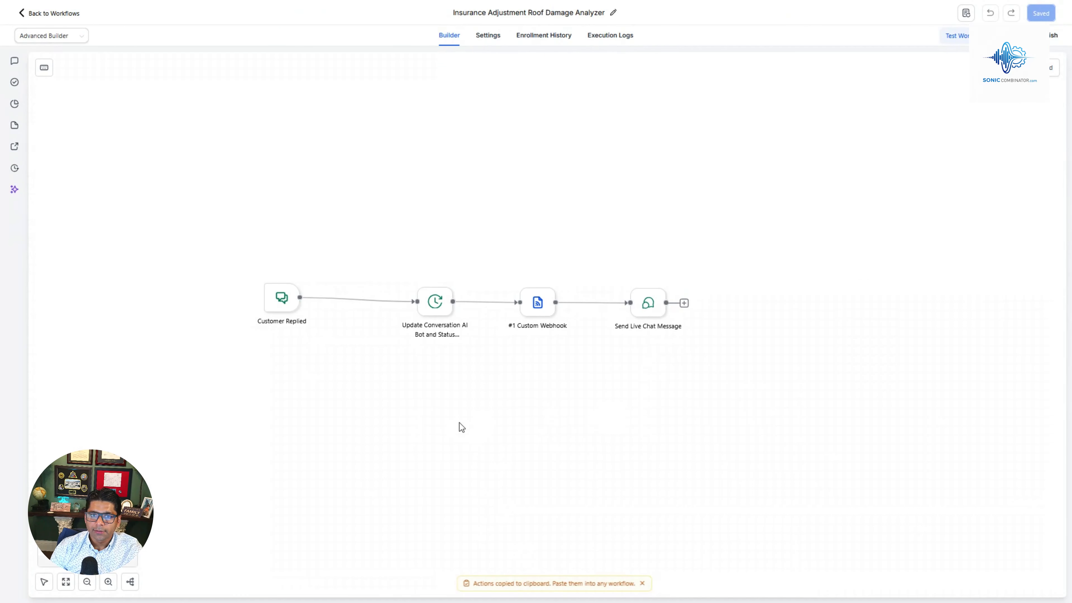
{"action": "left_click", "coordinate": [439, 306]}
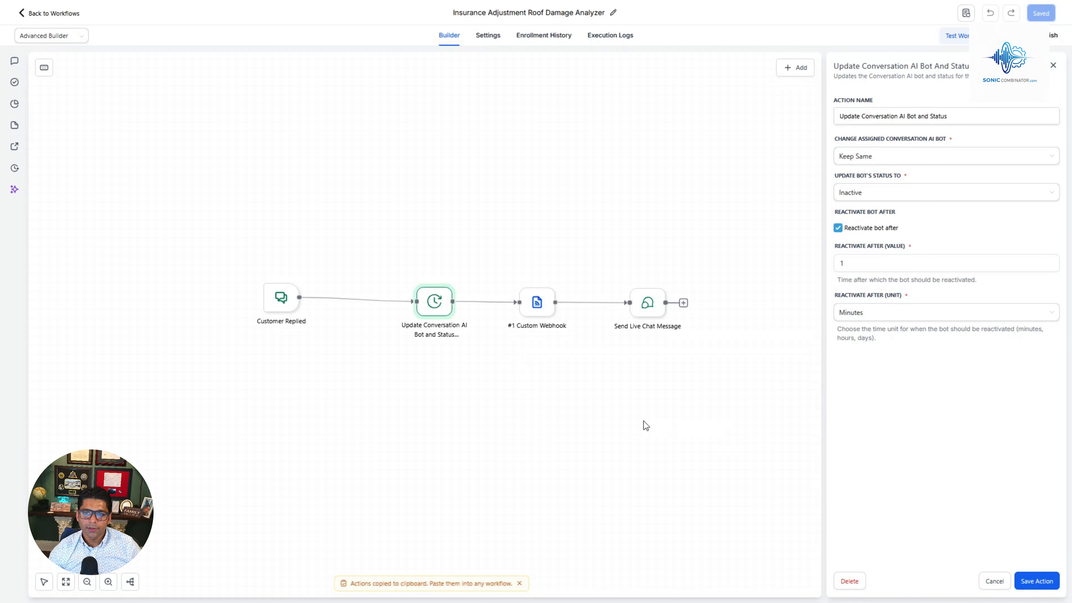
{"action": "left_click_drag", "start_coordinate": [654, 422], "coordinate": [602, 421]}
Examine the Custom Webhook's URL and compare its agent ID with the one in the Image Analyzer agent's page address
{"action": "left_click", "coordinate": [485, 301]}
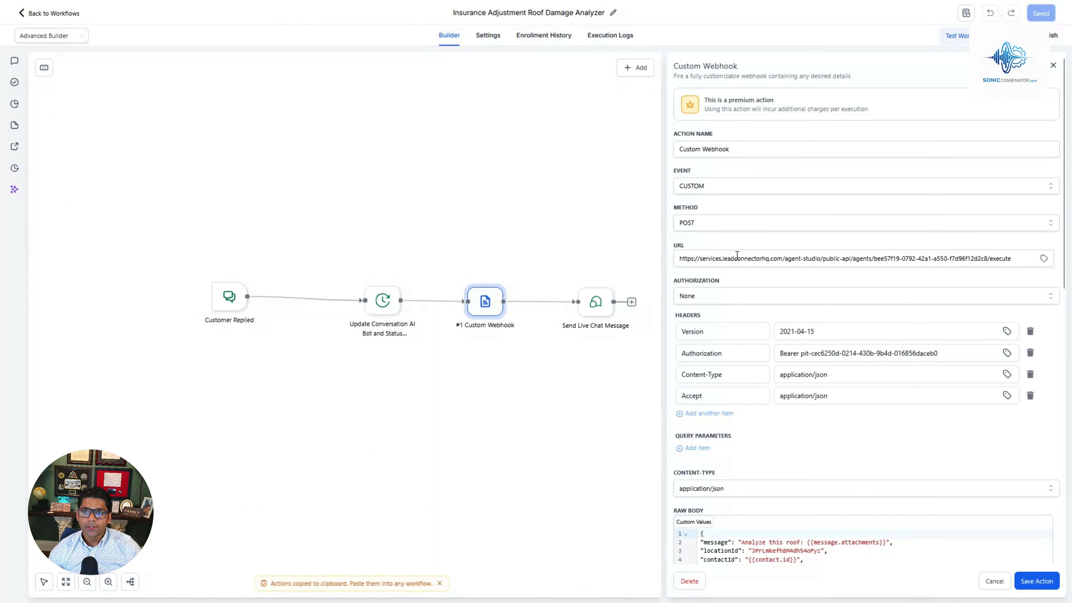
{"action": "triple_click", "coordinate": [750, 258]}
{"action": "left_click", "coordinate": [796, 276]}
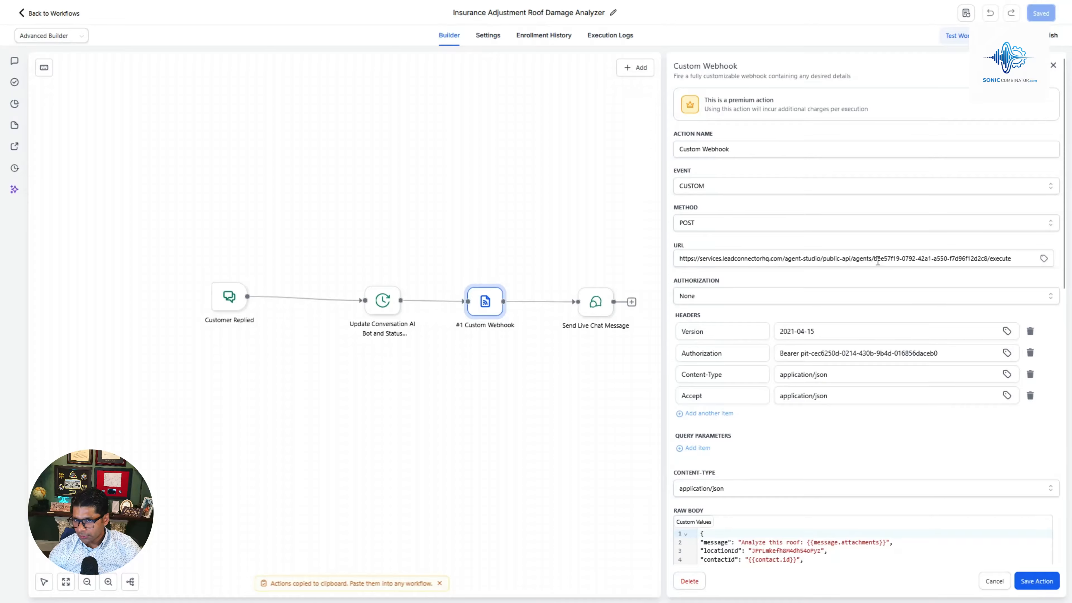
{"action": "triple_click", "coordinate": [913, 259]}
{"action": "left_click", "coordinate": [891, 258]}
{"action": "left_click_drag", "start_coordinate": [874, 259], "coordinate": [987, 260]}
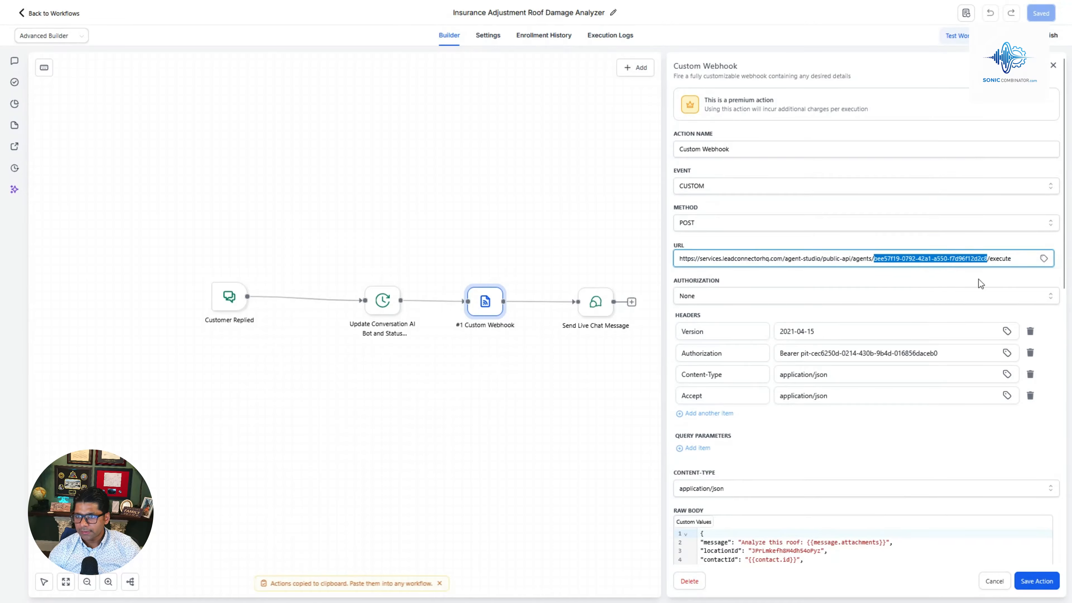
{"action": "left_click", "coordinate": [978, 280]}
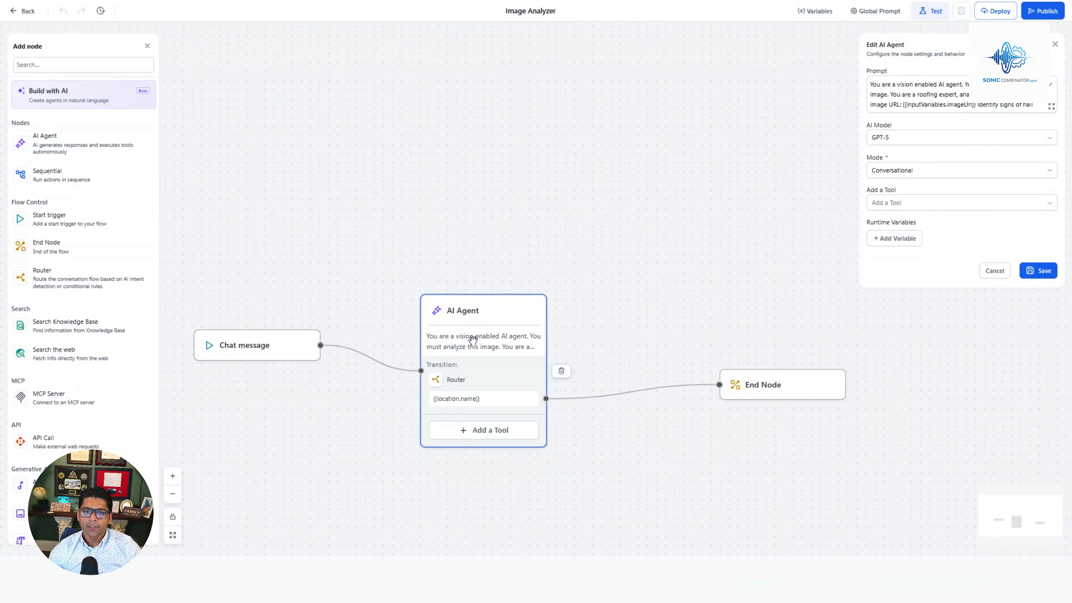
{"action": "mouse_move", "coordinate": [460, 8]}
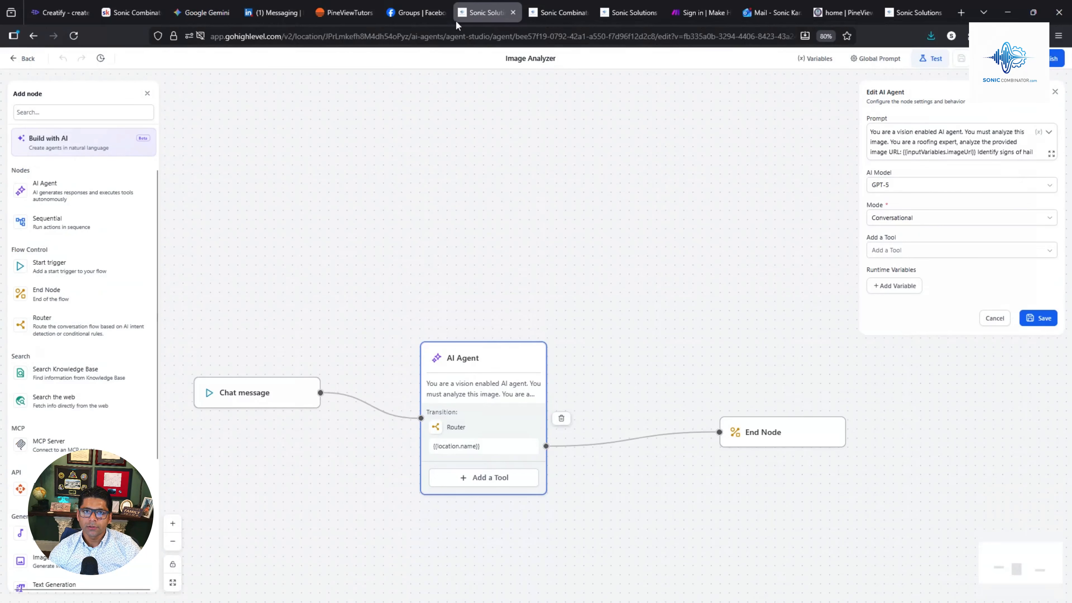
{"action": "left_click_drag", "start_coordinate": [516, 37], "coordinate": [658, 36]}
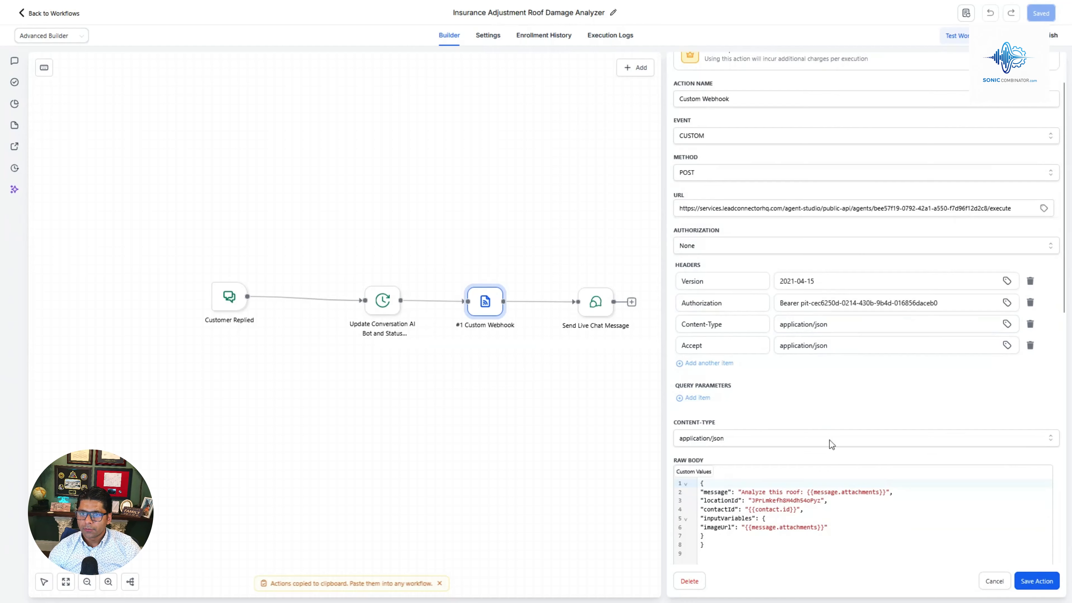
Review the Custom Webhook's Version, Authorization, Content-Type and Accept headers, including the bearer token value
{"action": "left_click", "coordinate": [811, 282]}
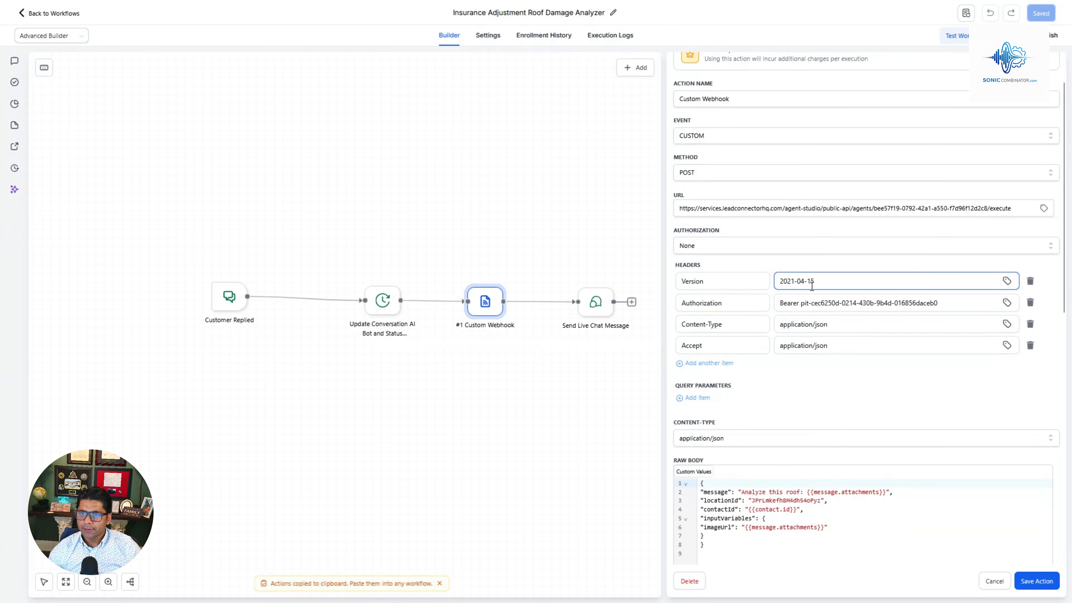
{"action": "left_click", "coordinate": [831, 360]}
{"action": "left_click", "coordinate": [799, 309]}
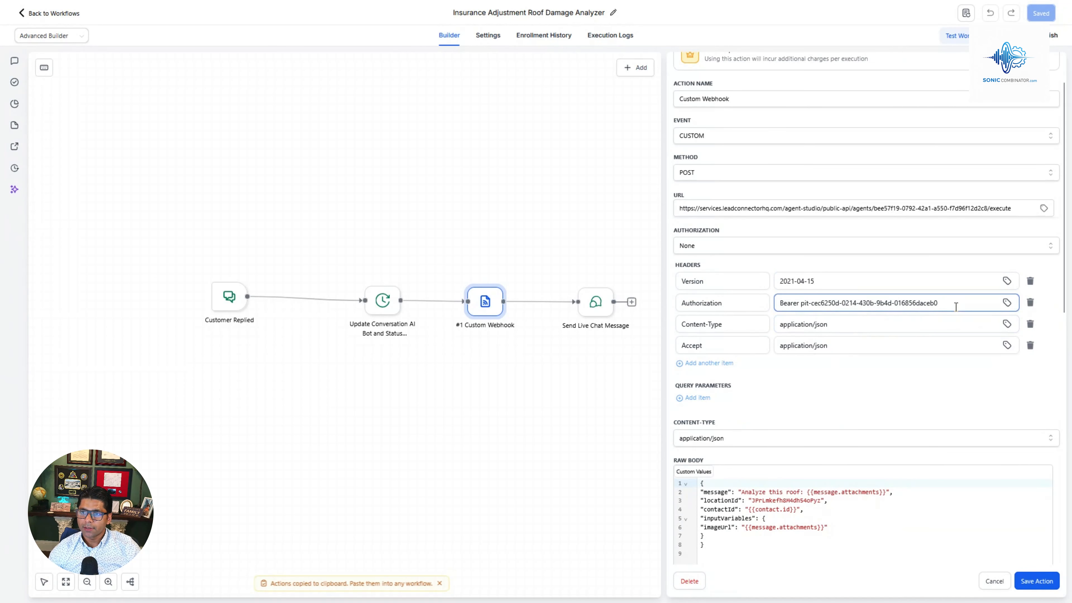
{"action": "left_click_drag", "start_coordinate": [953, 304], "coordinate": [803, 300]}
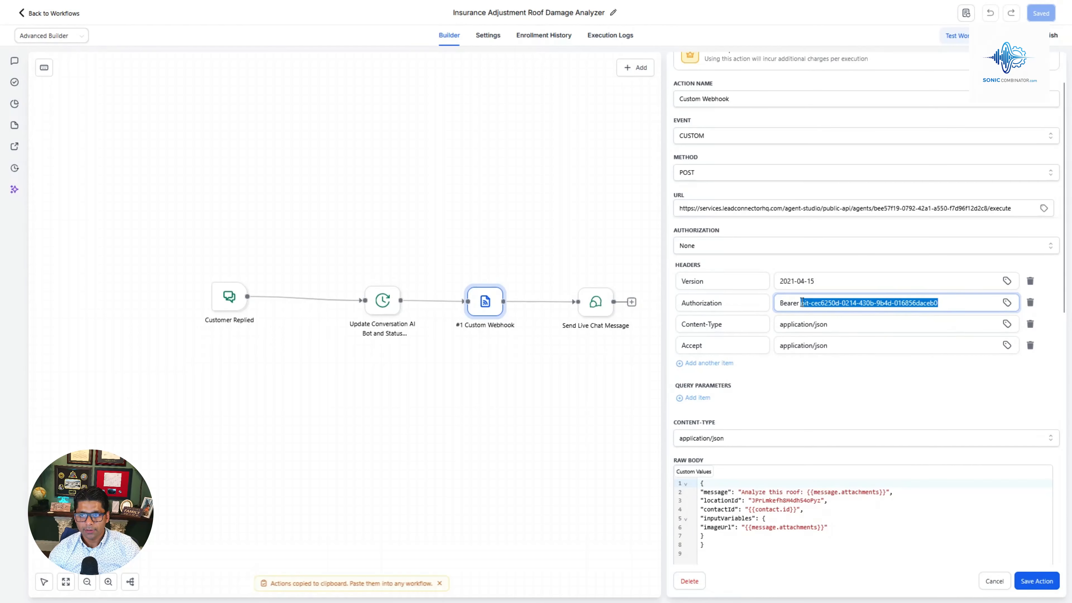
{"action": "left_click", "coordinate": [850, 385]}
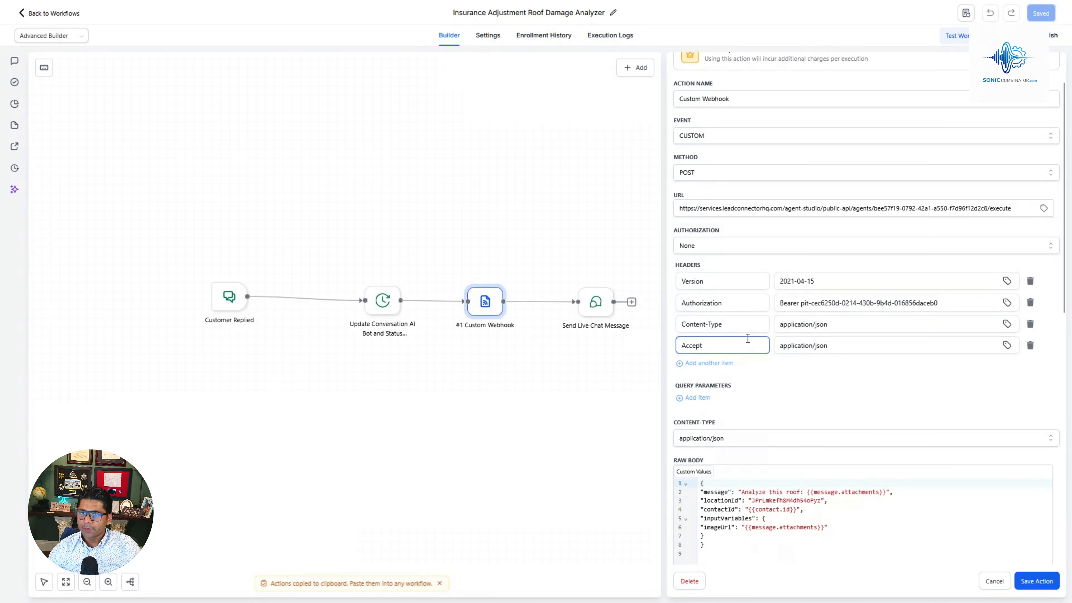
{"action": "left_click", "coordinate": [811, 346]}
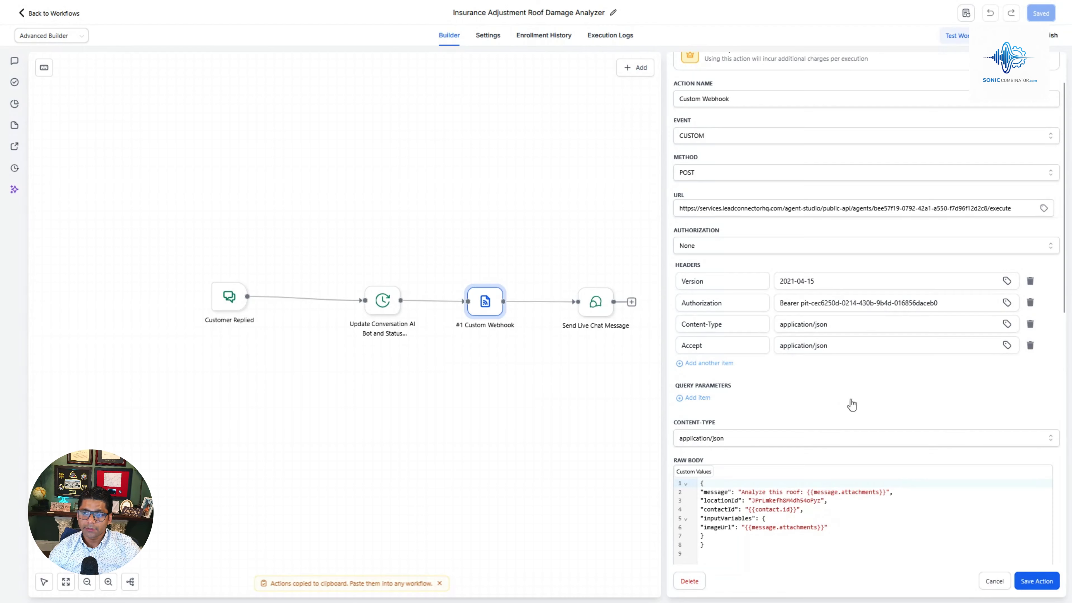
Compare the raw body's locationId with the workflow's page address and look over the webhook test response
{"action": "scroll", "coordinate": [852, 405], "scroll_direction": "down", "scroll_amount": 3}
{"action": "scroll", "coordinate": [889, 404], "scroll_direction": "down", "scroll_amount": 1}
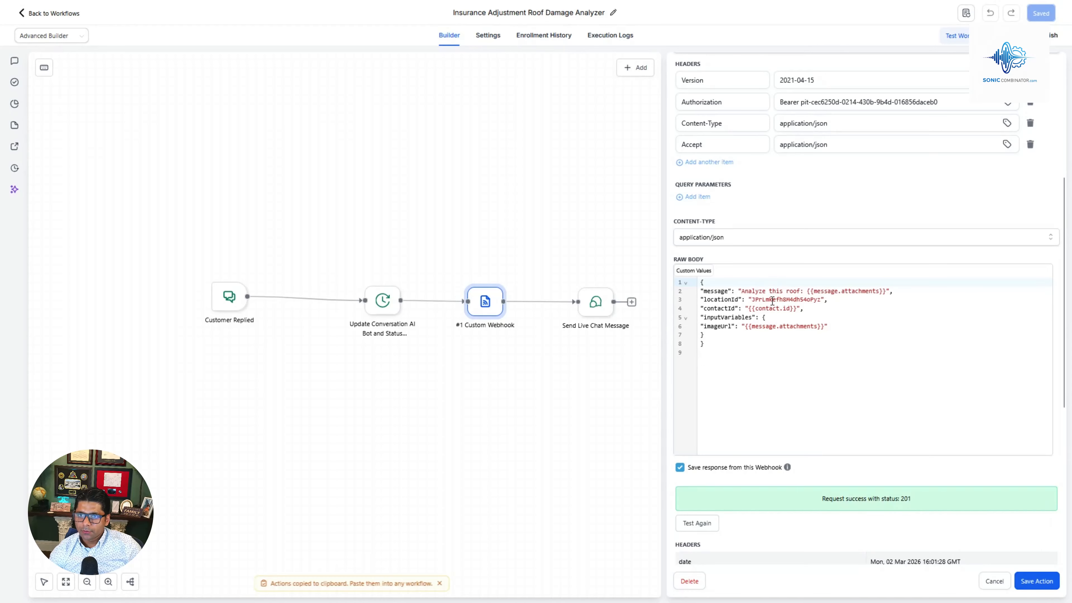
{"action": "mouse_move", "coordinate": [532, 16]}
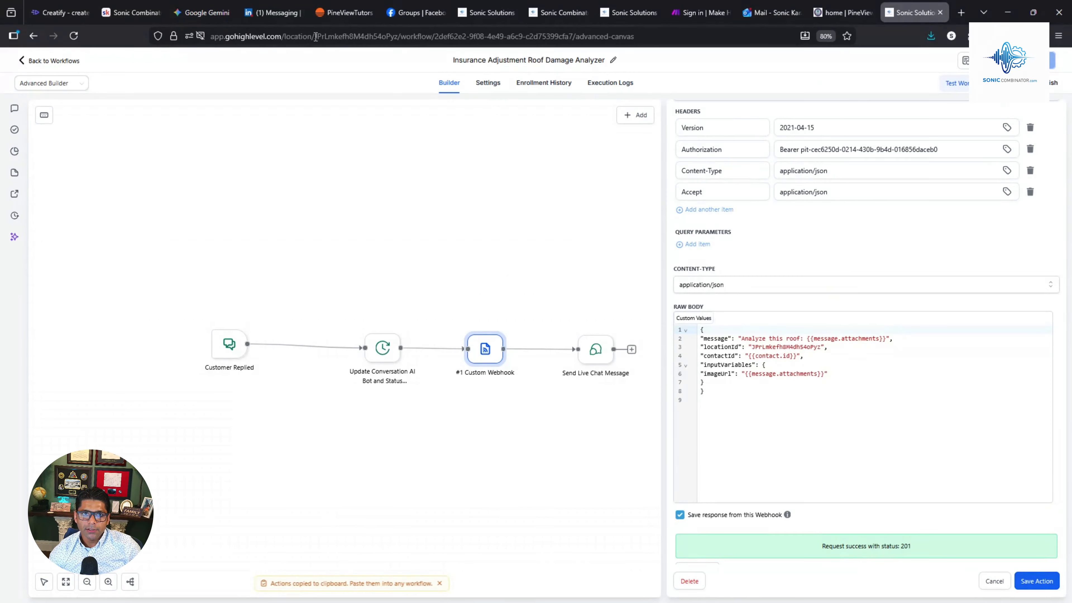
{"action": "left_click_drag", "start_coordinate": [316, 37], "coordinate": [432, 38]}
{"action": "left_click", "coordinate": [780, 411]}
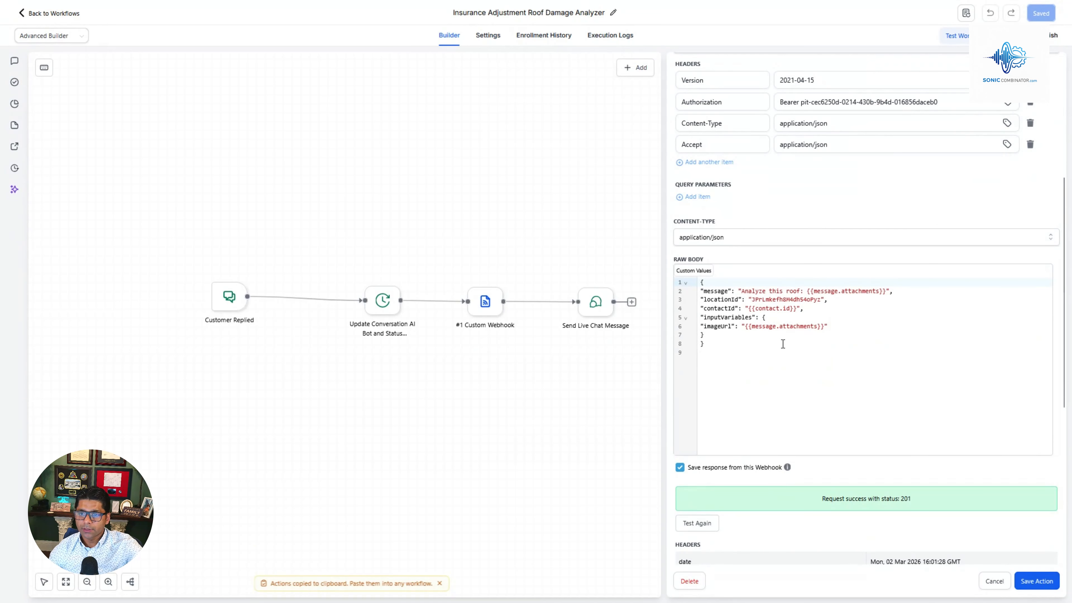
{"action": "scroll", "coordinate": [770, 378], "scroll_direction": "down", "scroll_amount": 5}
{"action": "scroll", "coordinate": [769, 375], "scroll_direction": "down", "scroll_amount": 3}
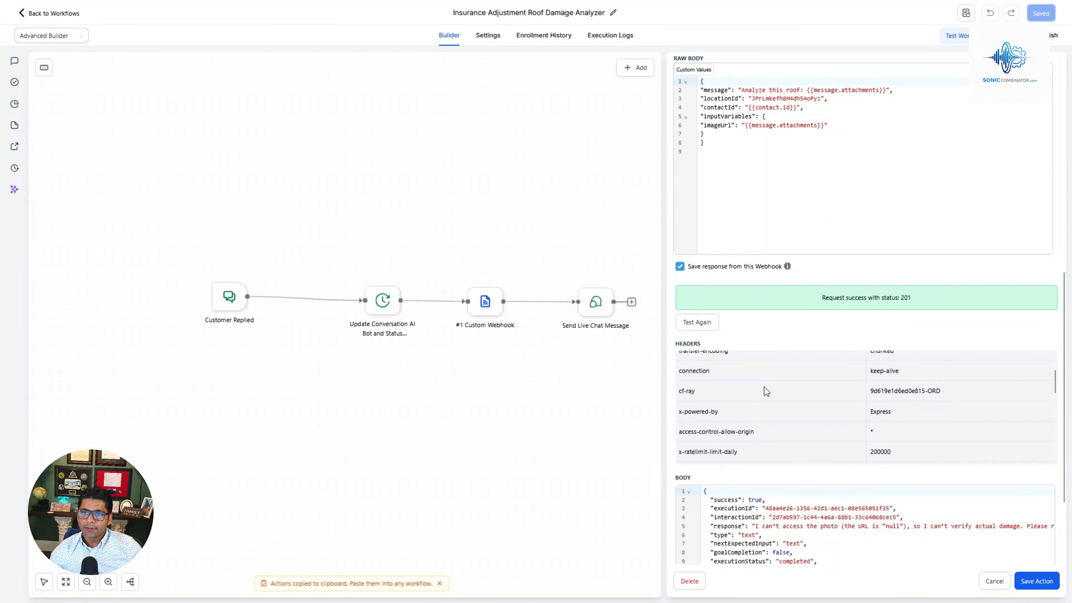
Review the Custom Webhook test's response headers and body, including the response text field, along with the request settings
{"action": "scroll", "coordinate": [764, 387], "scroll_direction": "up", "scroll_amount": 3}
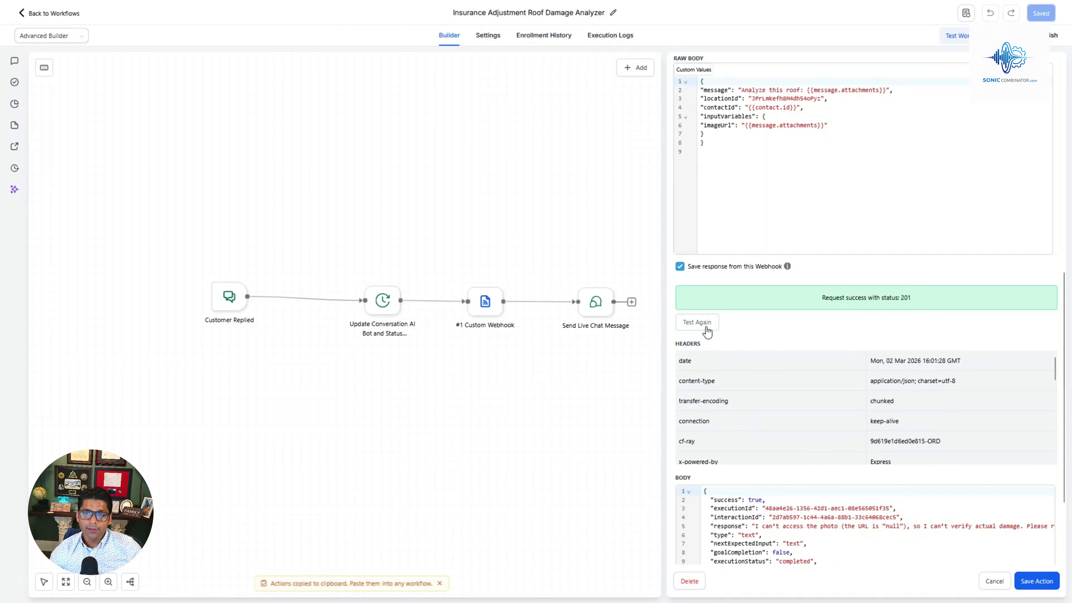
{"action": "scroll", "coordinate": [794, 491], "scroll_direction": "down", "scroll_amount": 3}
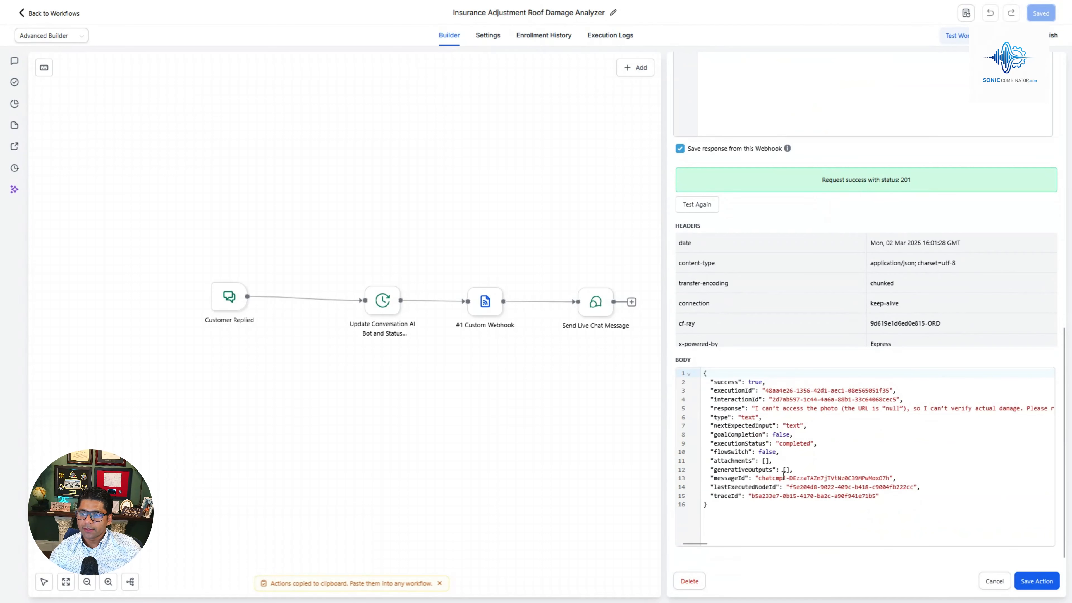
{"action": "scroll", "coordinate": [867, 517], "scroll_direction": "up", "scroll_amount": 5}
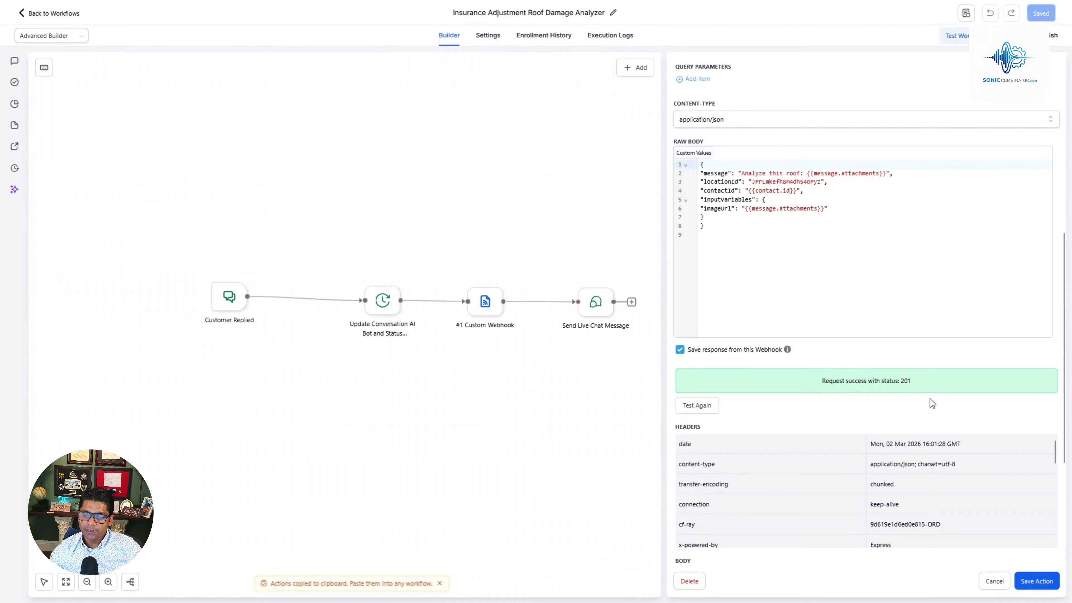
{"action": "scroll", "coordinate": [786, 449], "scroll_direction": "down", "scroll_amount": 10}
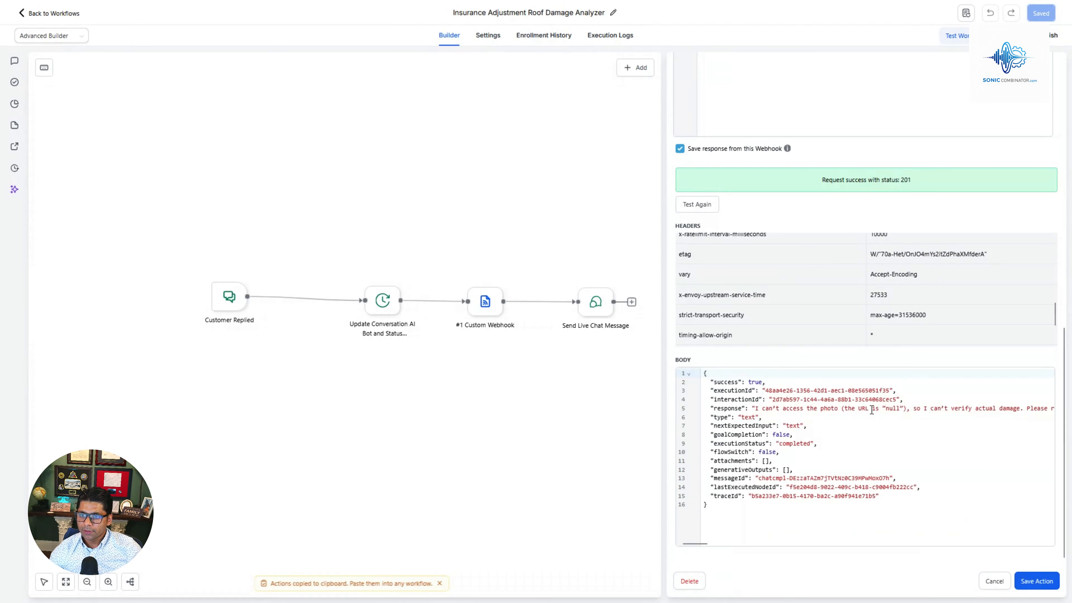
{"action": "scroll", "coordinate": [844, 380], "scroll_direction": "up", "scroll_amount": 12}
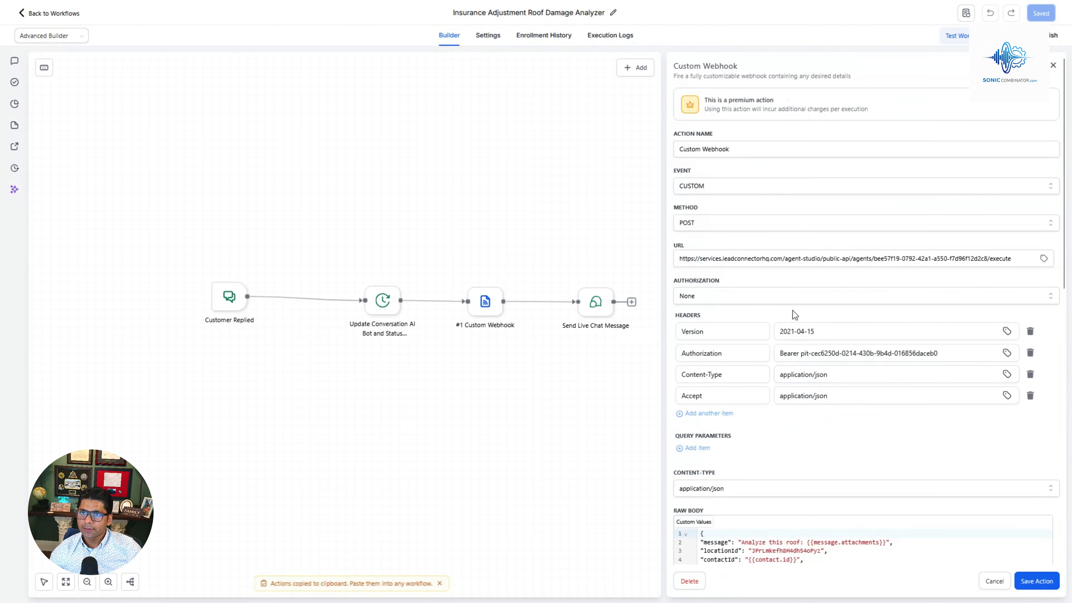
Return to the Image Analyzer agent and inspect the Chat message trigger's settings
{"action": "mouse_move", "coordinate": [547, 2]}
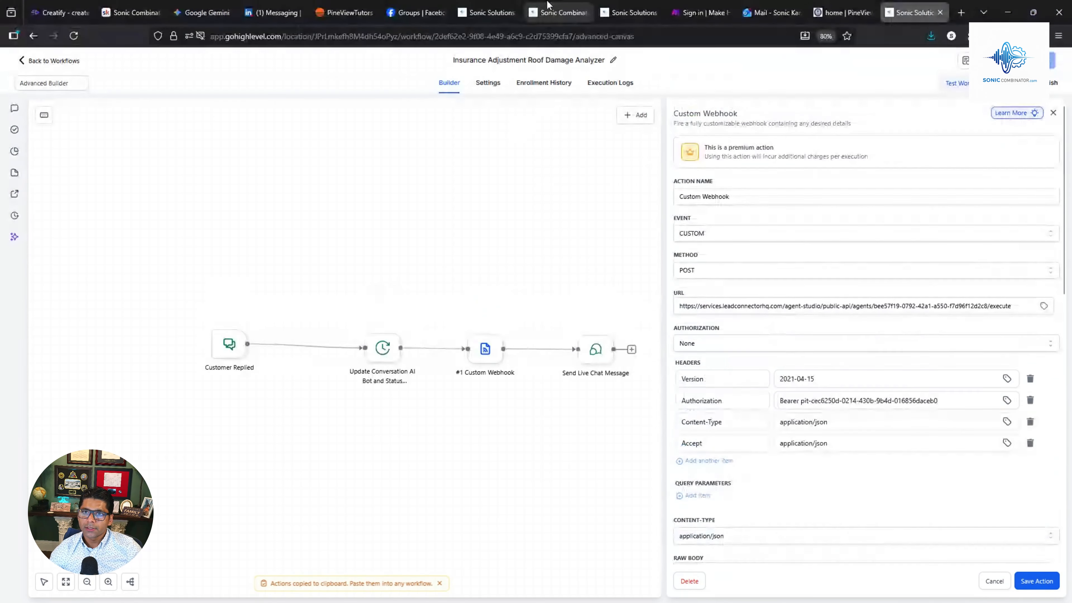
{"action": "left_click", "coordinate": [480, 15]}
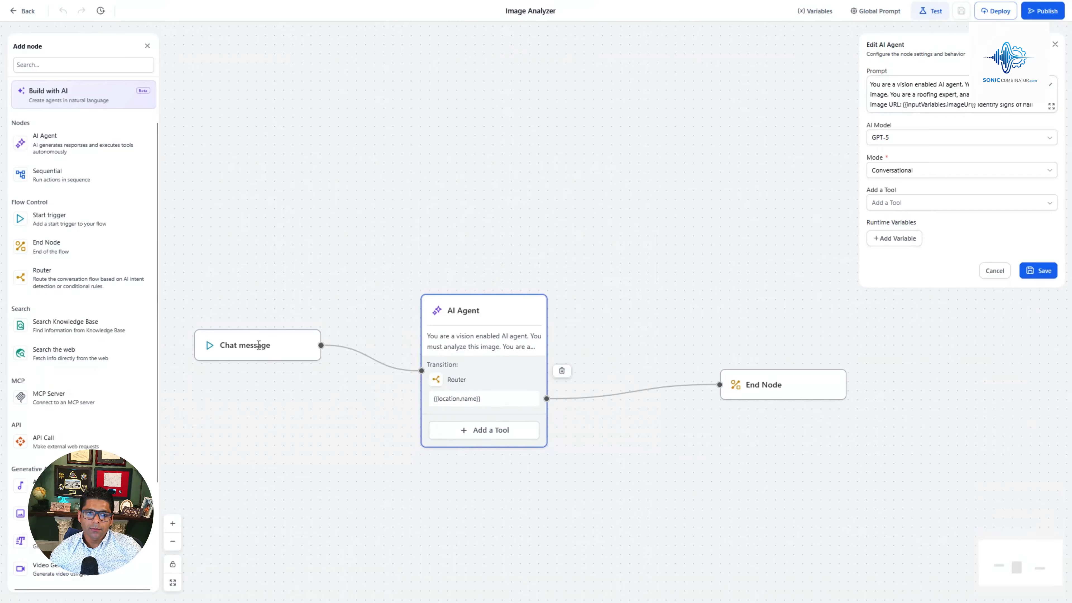
{"action": "left_click", "coordinate": [284, 345]}
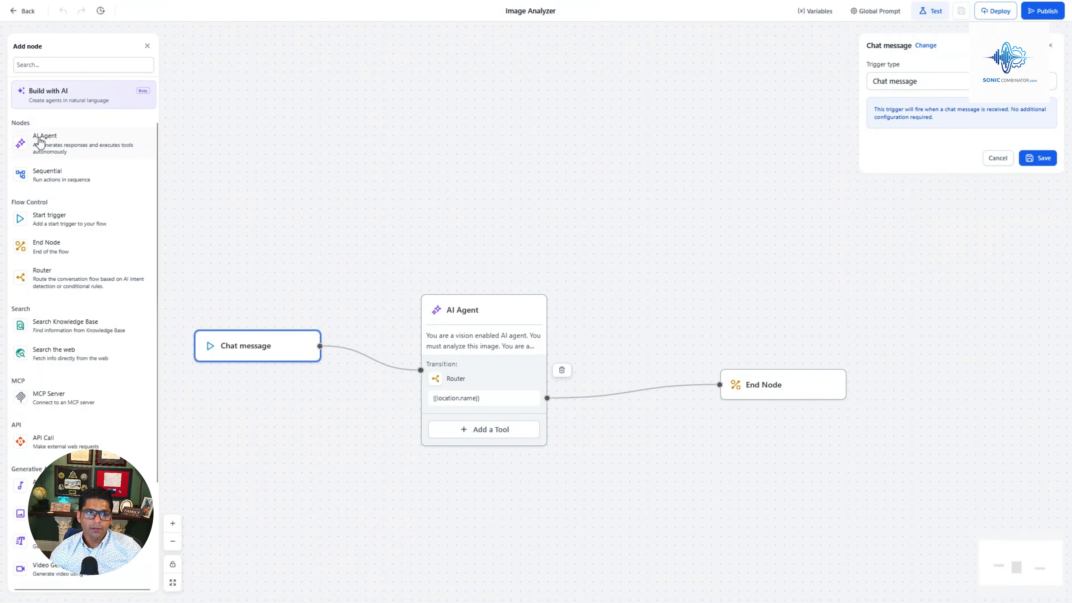
Read the AI Agent node's full prompt, checking the {{inputVariables.imageUrl}} variable used for the roof image
{"action": "left_click", "coordinate": [484, 321]}
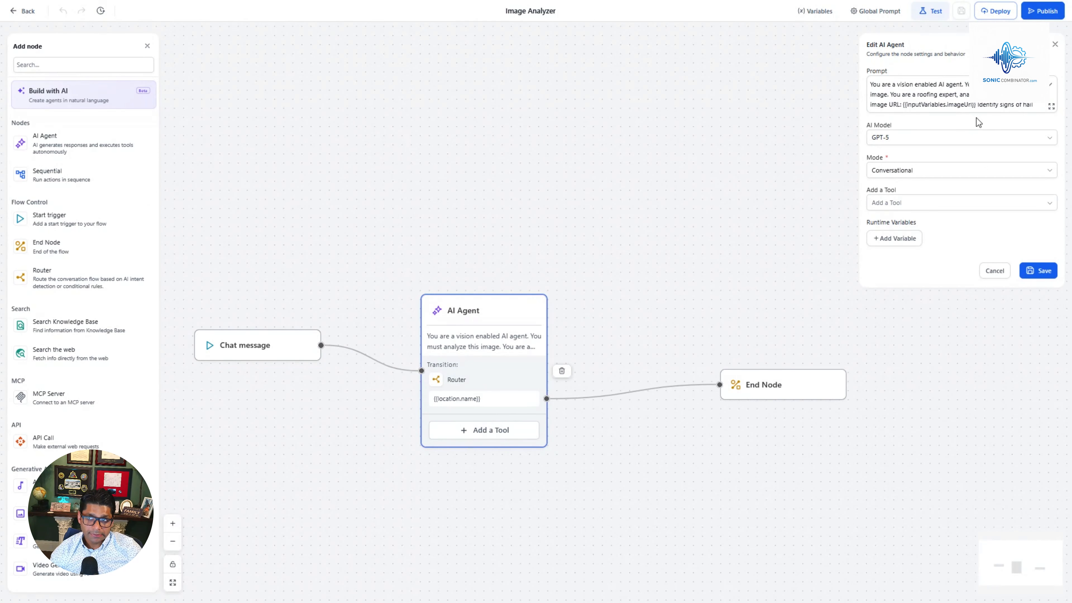
{"action": "left_click", "coordinate": [1051, 108]}
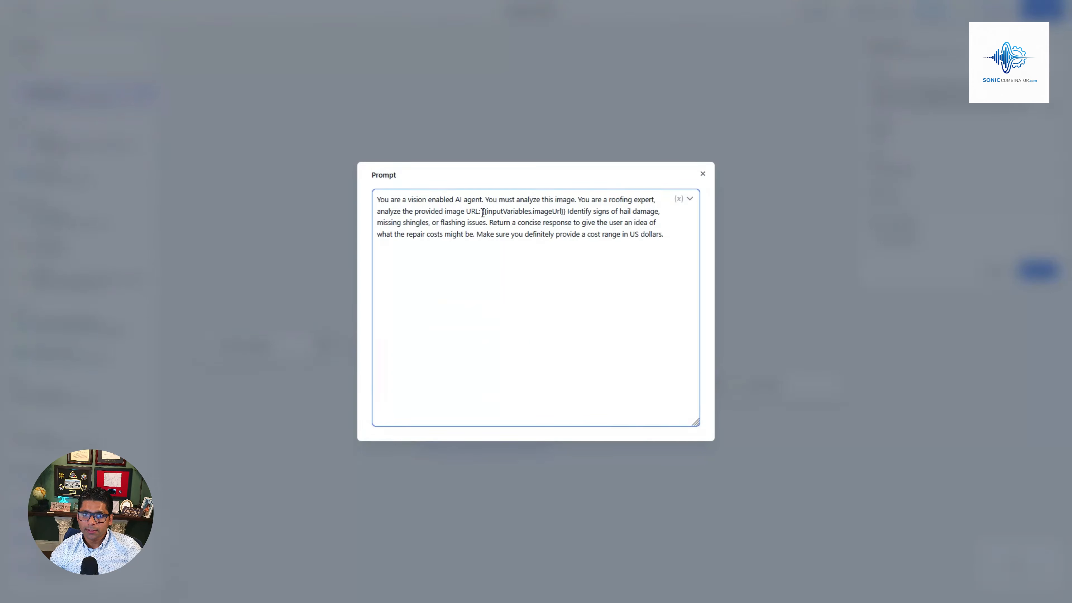
{"action": "left_click_drag", "start_coordinate": [483, 212], "coordinate": [567, 212]}
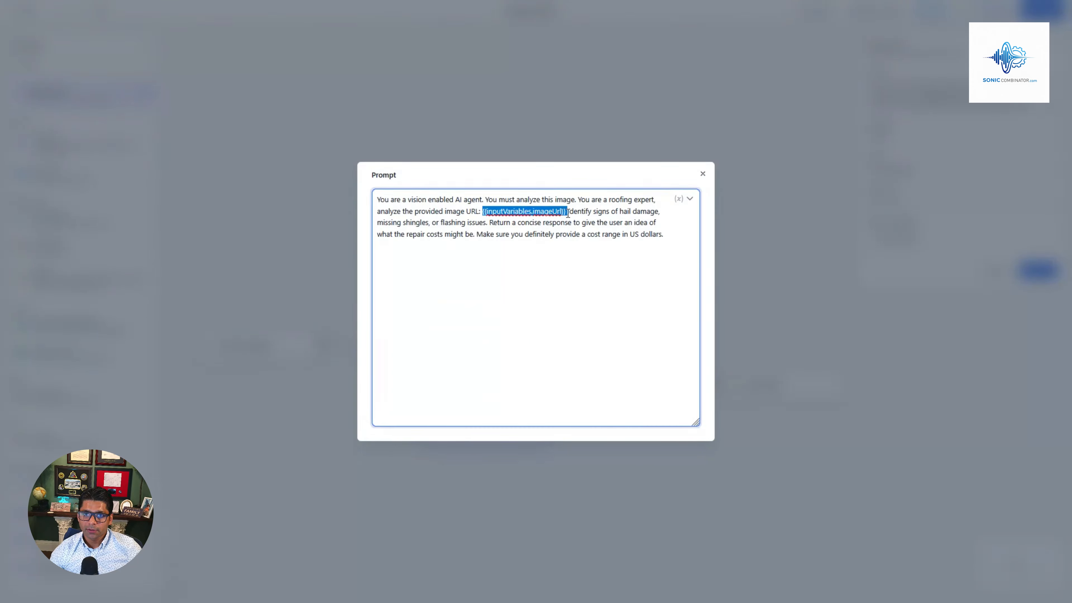
{"action": "left_click", "coordinate": [561, 289]}
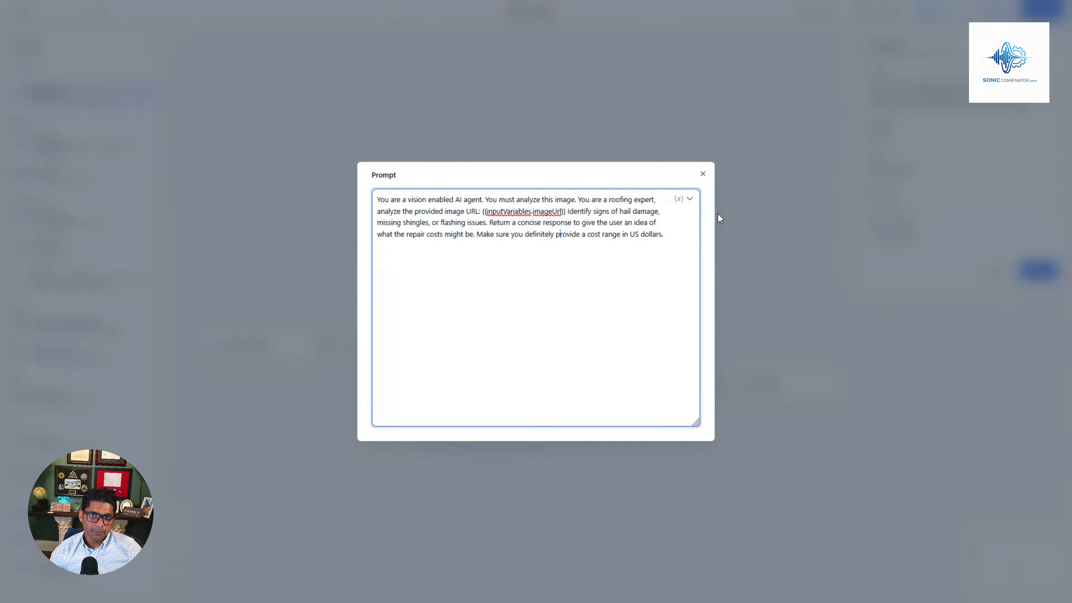
{"action": "left_click", "coordinate": [703, 176]}
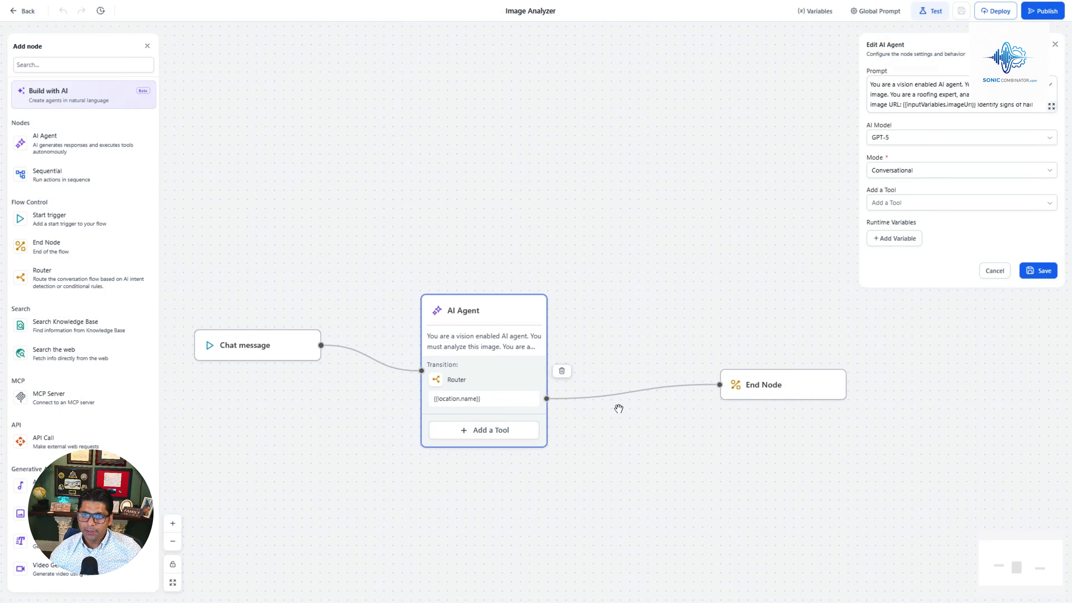
Check the End Node and view the Image Analyzer agent's publish options without publishing
{"action": "left_click", "coordinate": [797, 388]}
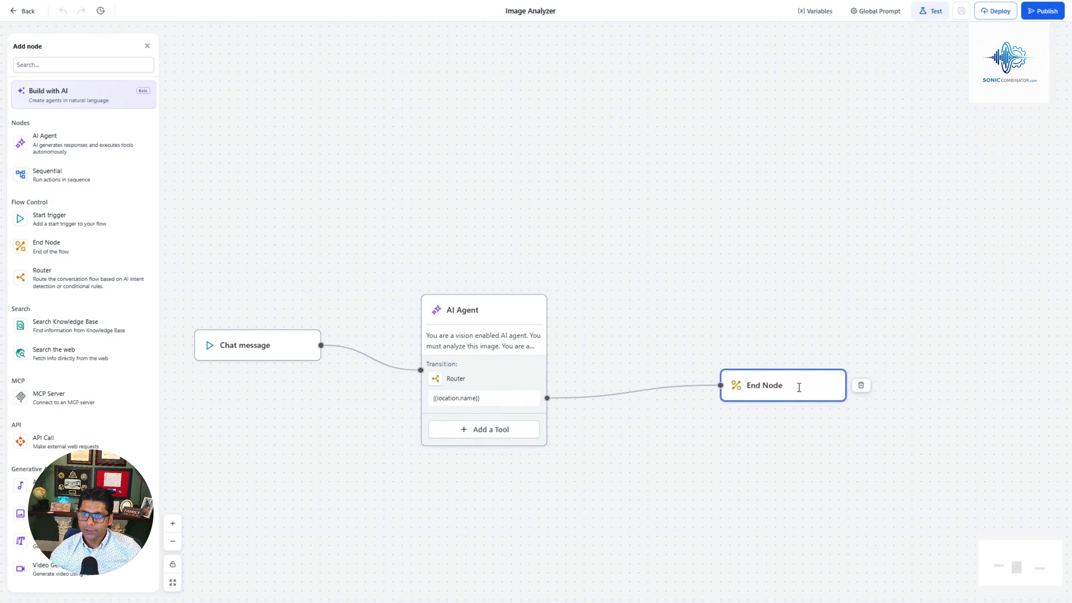
{"action": "left_click", "coordinate": [716, 418]}
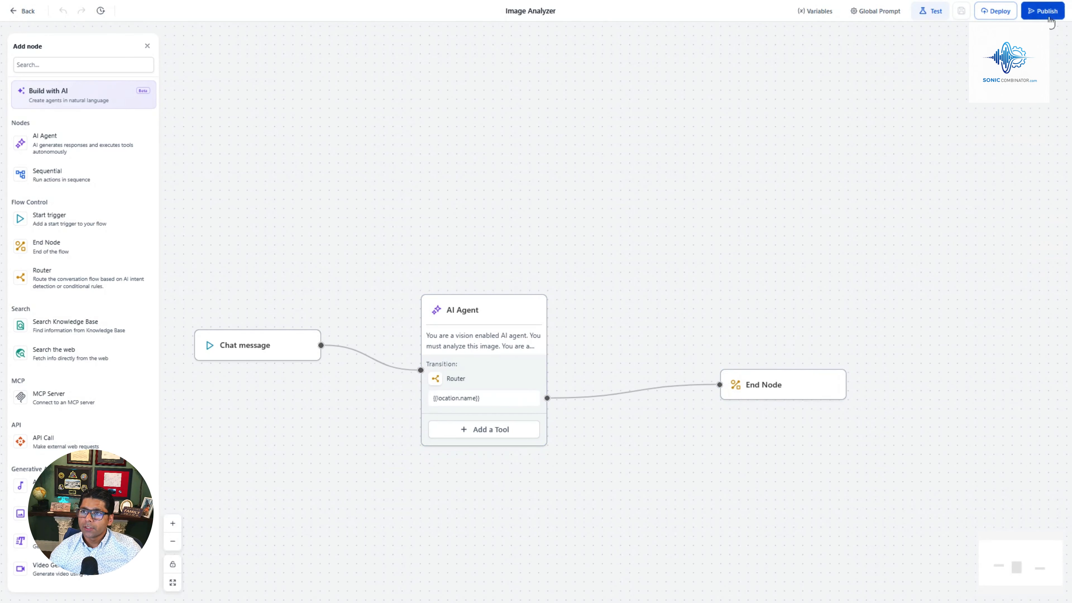
{"action": "left_click", "coordinate": [1054, 15]}
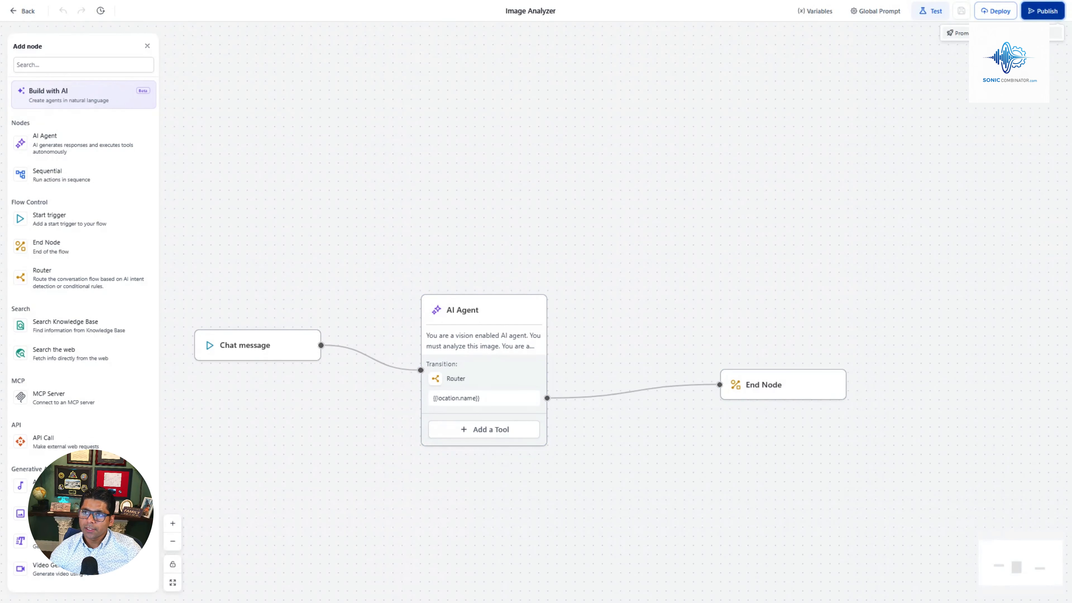
{"action": "left_click", "coordinate": [677, 155]}
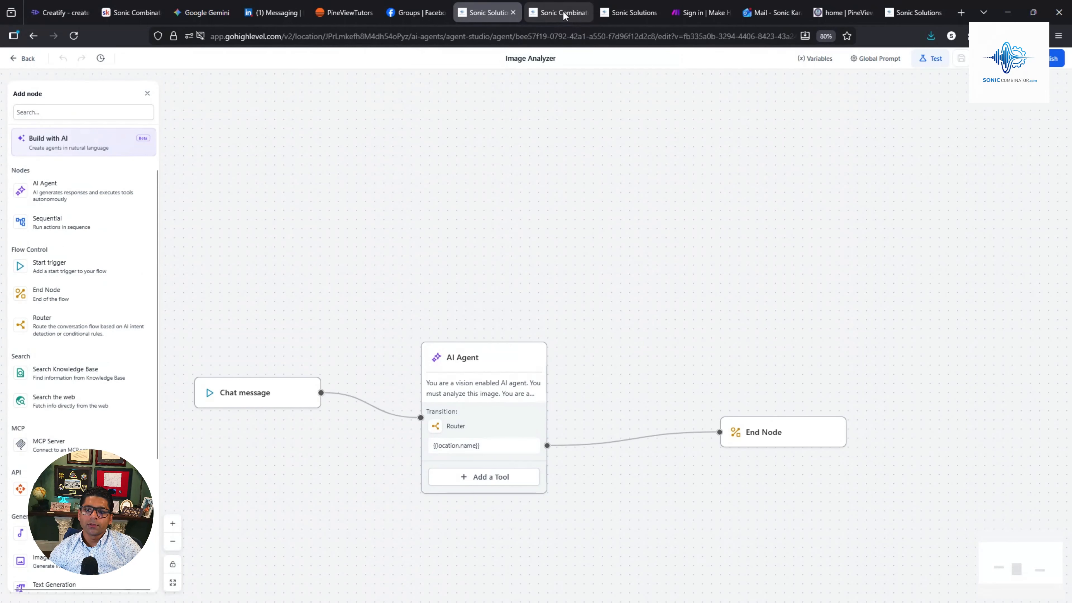
Return to the Sonic Combinator website and review the roof analysis reply in the live chat conversation
{"action": "left_click", "coordinate": [563, 13]}
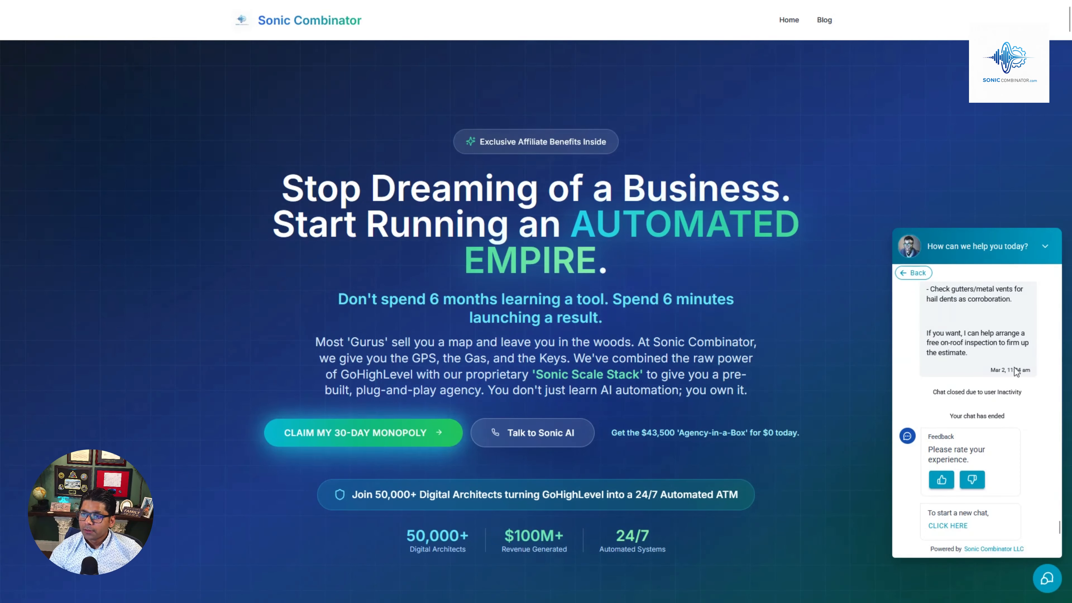
{"action": "scroll", "coordinate": [1013, 429], "scroll_direction": "up", "scroll_amount": 3}
{"action": "scroll", "coordinate": [1012, 430], "scroll_direction": "down", "scroll_amount": 3}
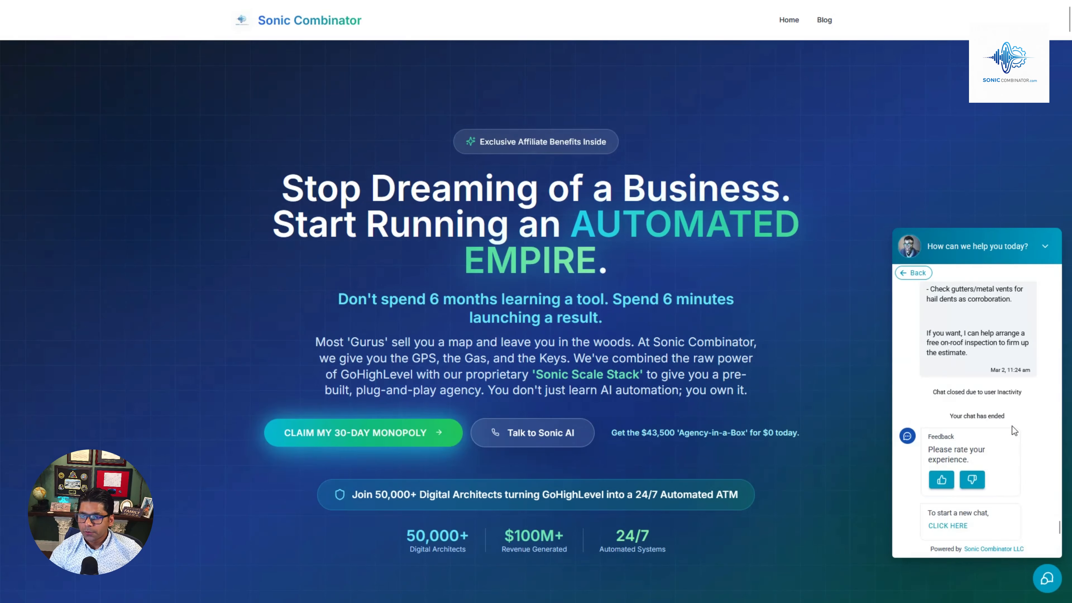